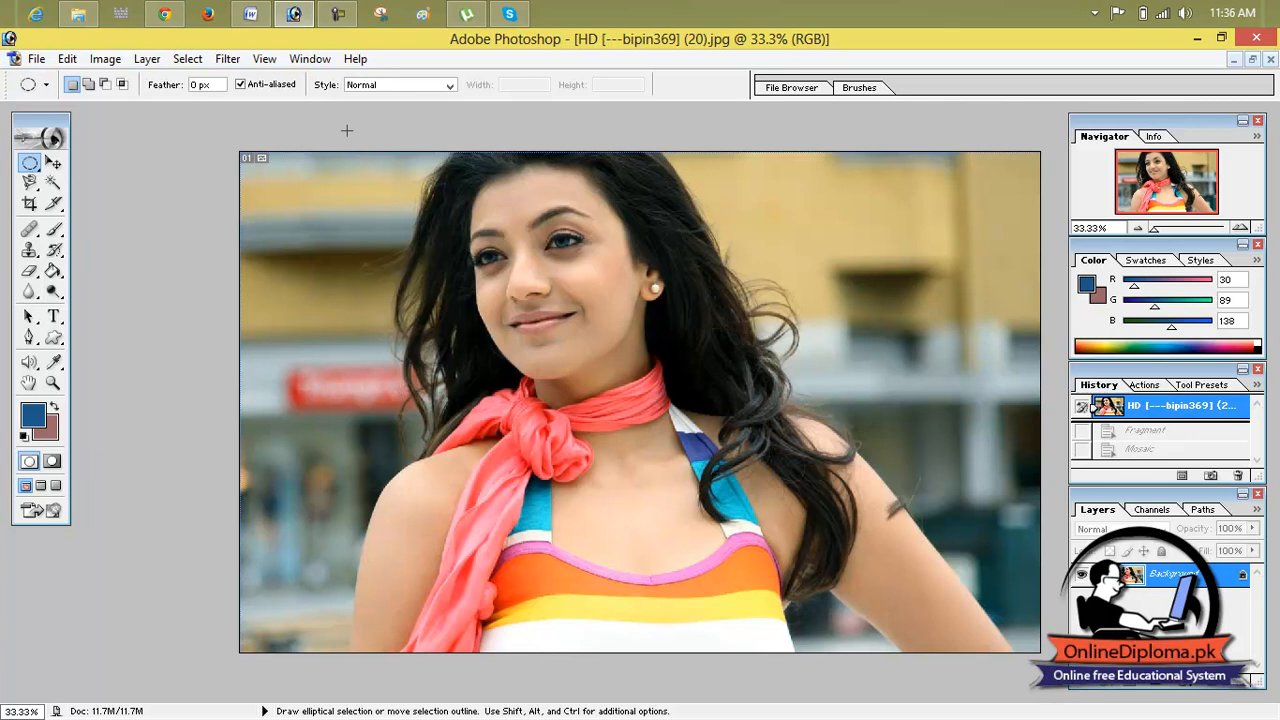
# Step: Start the 3D Transform filter and draw a cube wireframe around the woman's face and neck
pyautogui.click(226, 62)
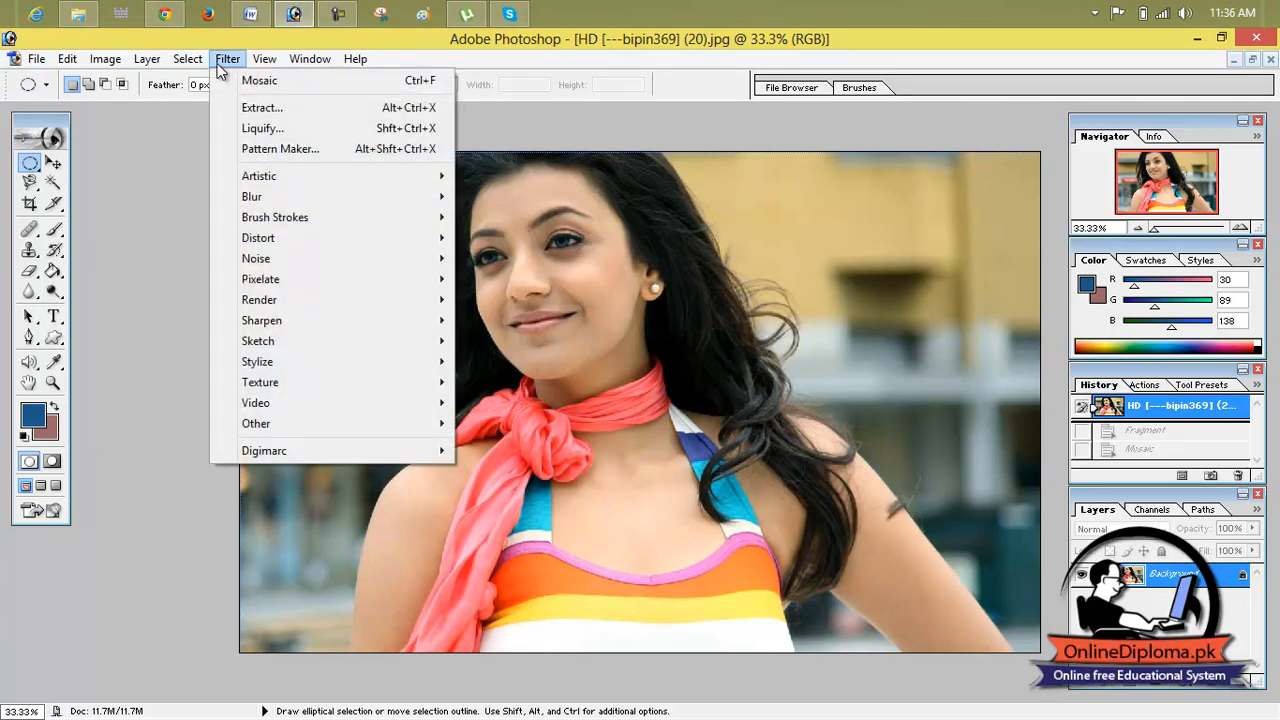
pyautogui.moveTo(325, 311)
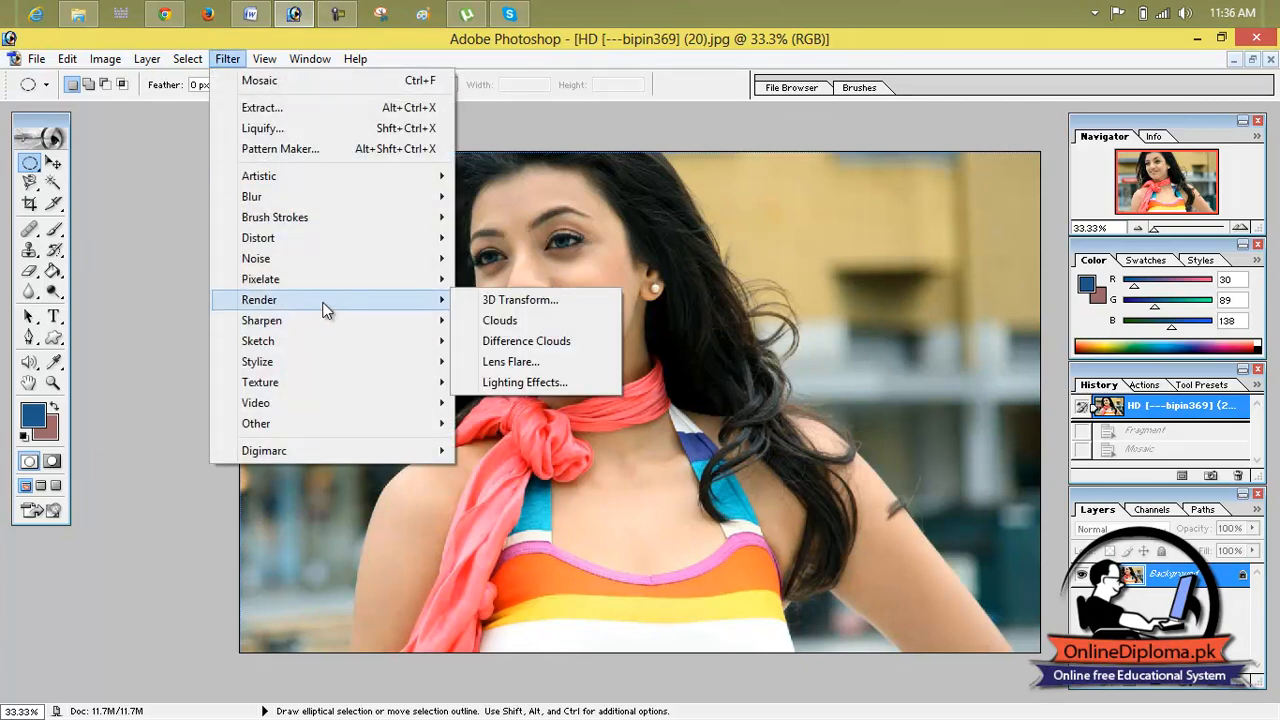
pyautogui.click(495, 299)
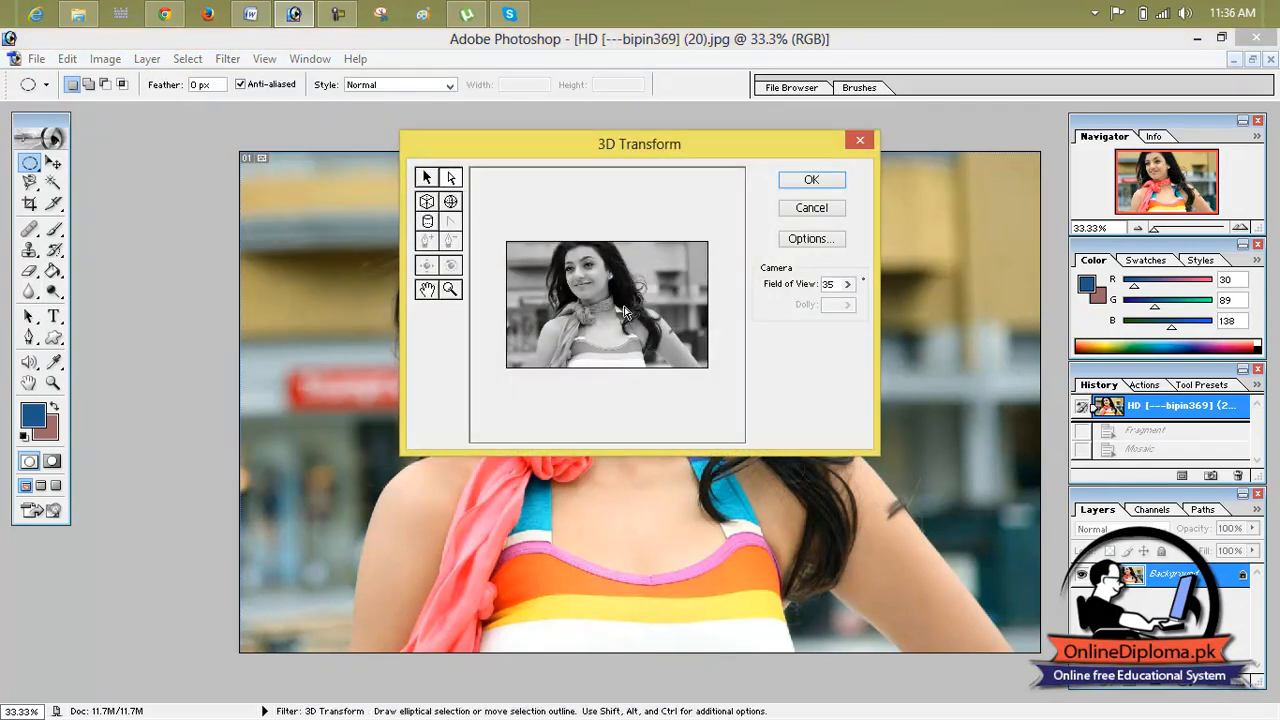
pyautogui.click(431, 201)
pyautogui.moveTo(533, 265); pyautogui.dragTo(637, 331)
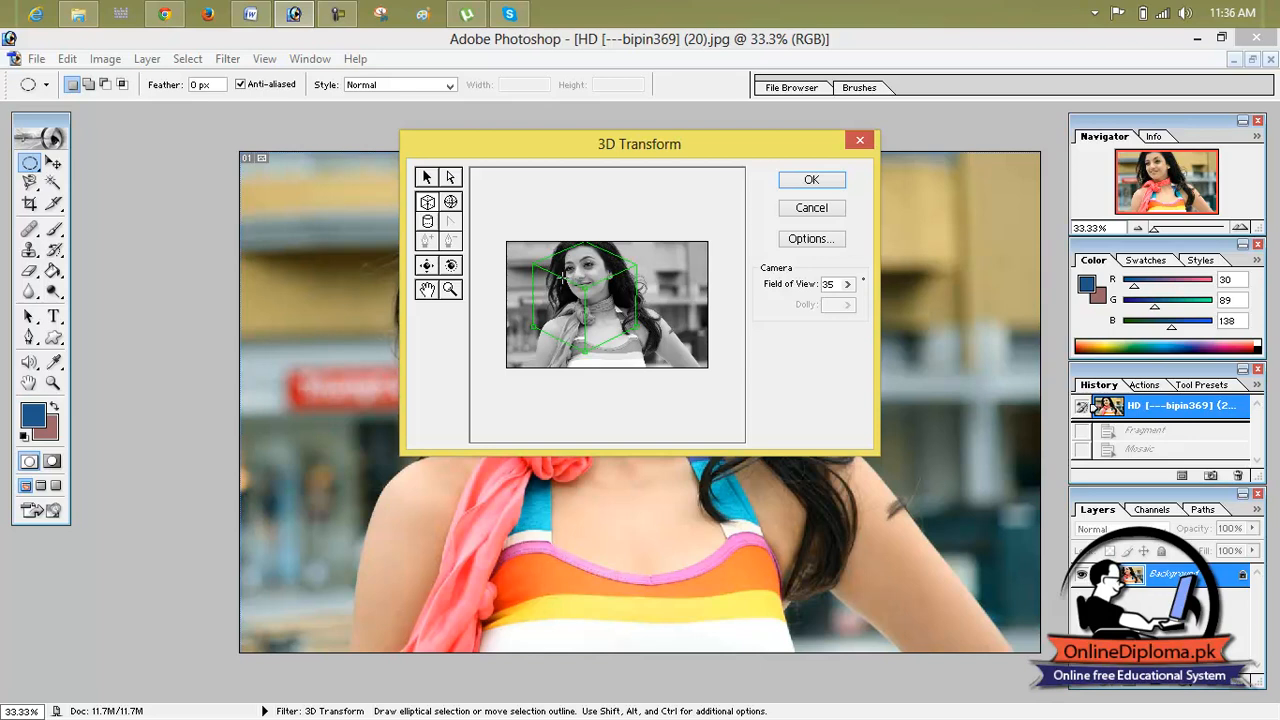
# Step: Apply a trackball rotation to the cube around the face, and revert the photo to its opened state
pyautogui.click(427, 267)
pyautogui.click(452, 267)
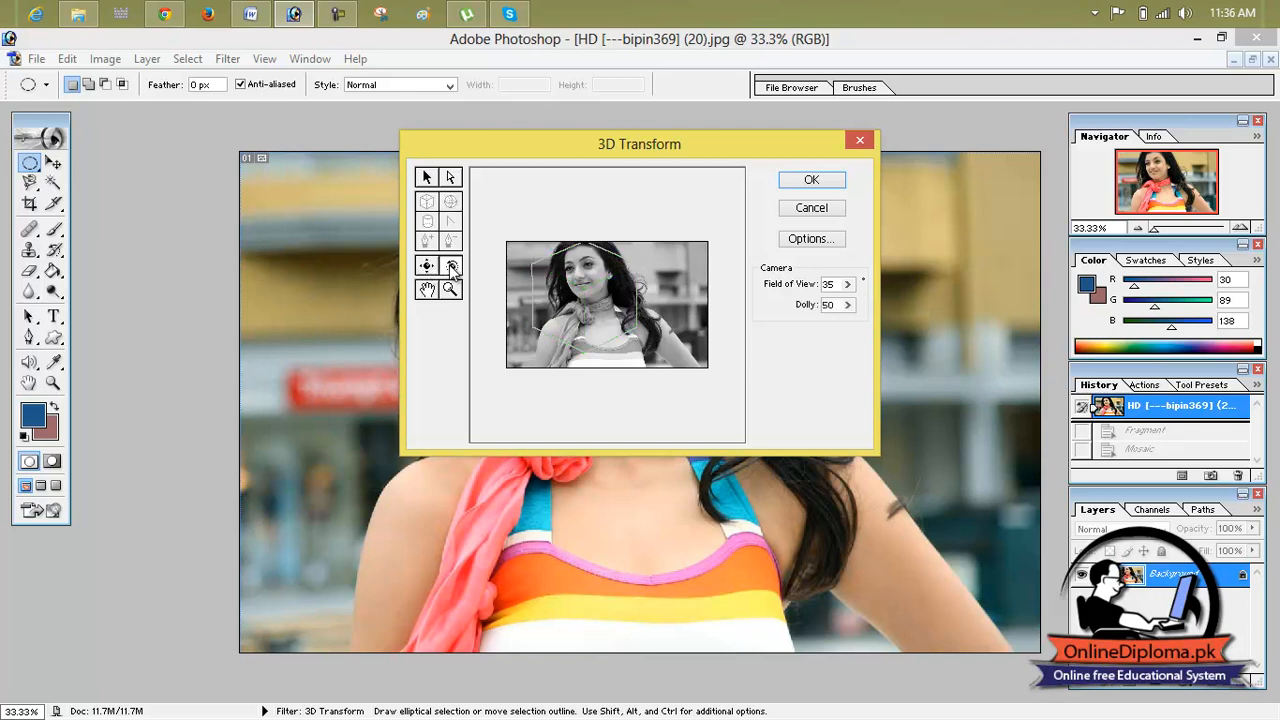
pyautogui.moveTo(594, 303); pyautogui.dragTo(626, 332)
pyautogui.click(811, 180)
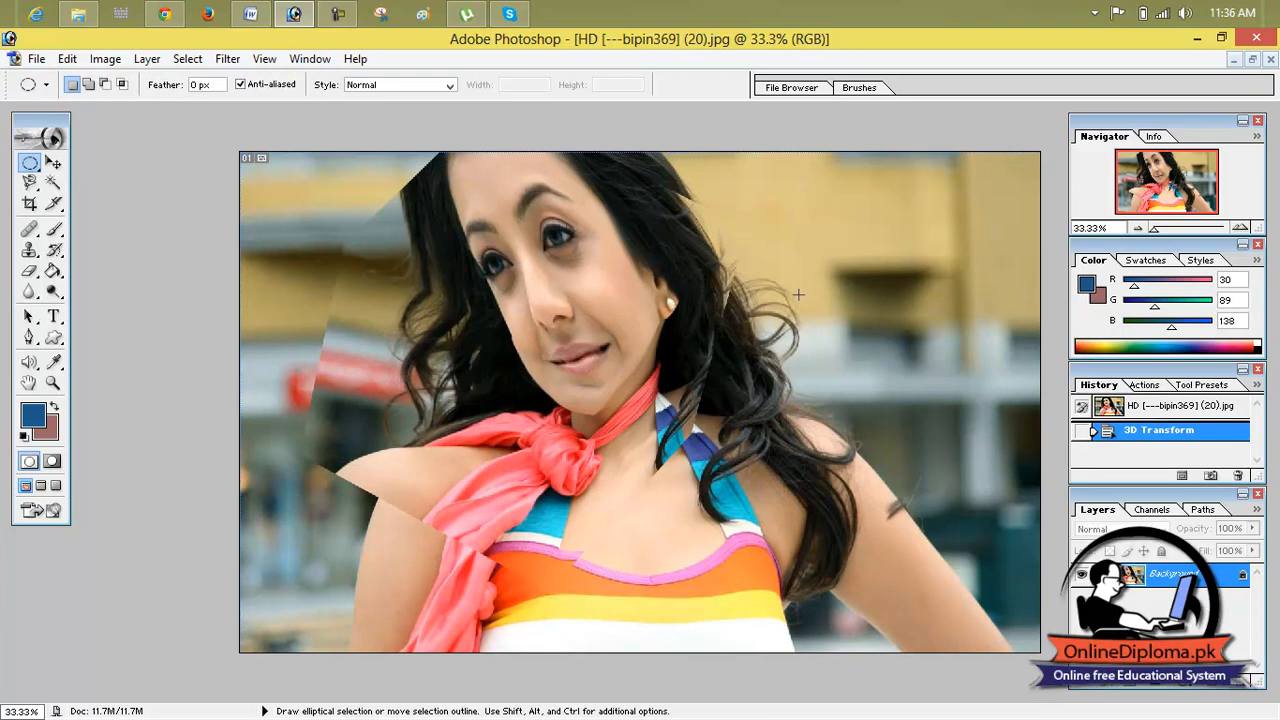
pyautogui.click(1150, 408)
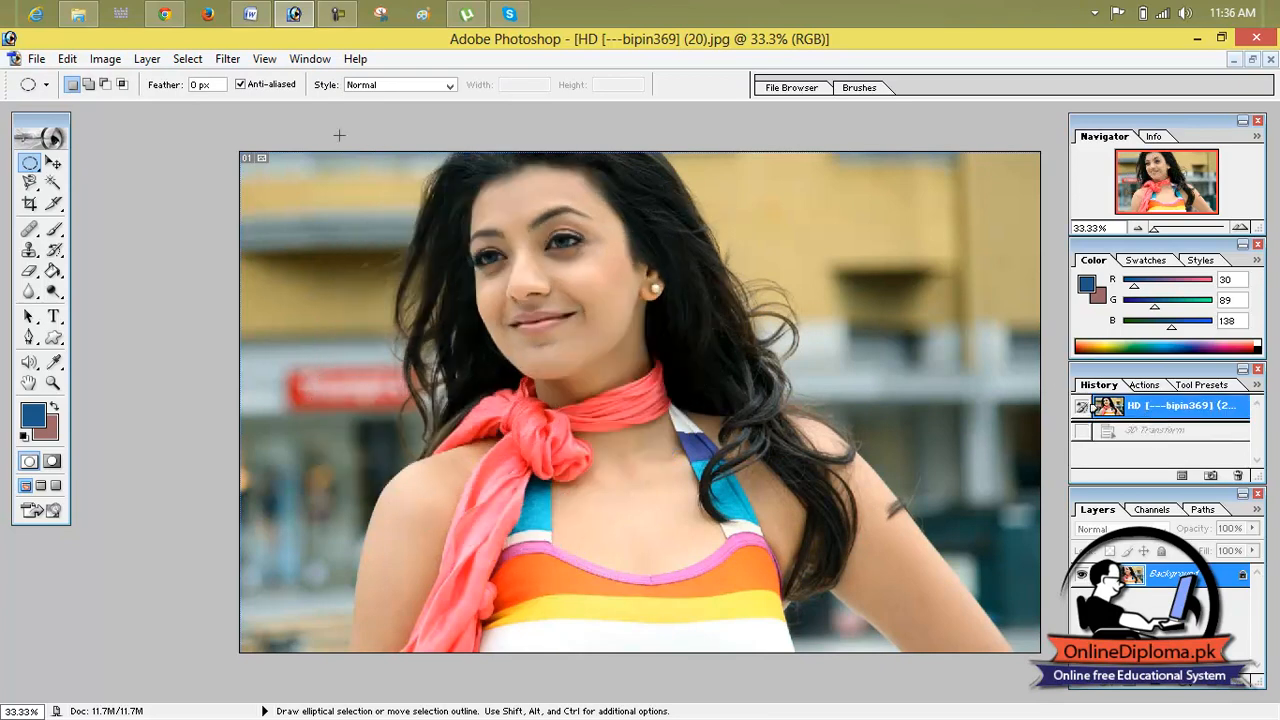
# Step: Start the 3D Transform filter again and draw a large sphere around the woman with a smaller one inside it
pyautogui.click(189, 62)
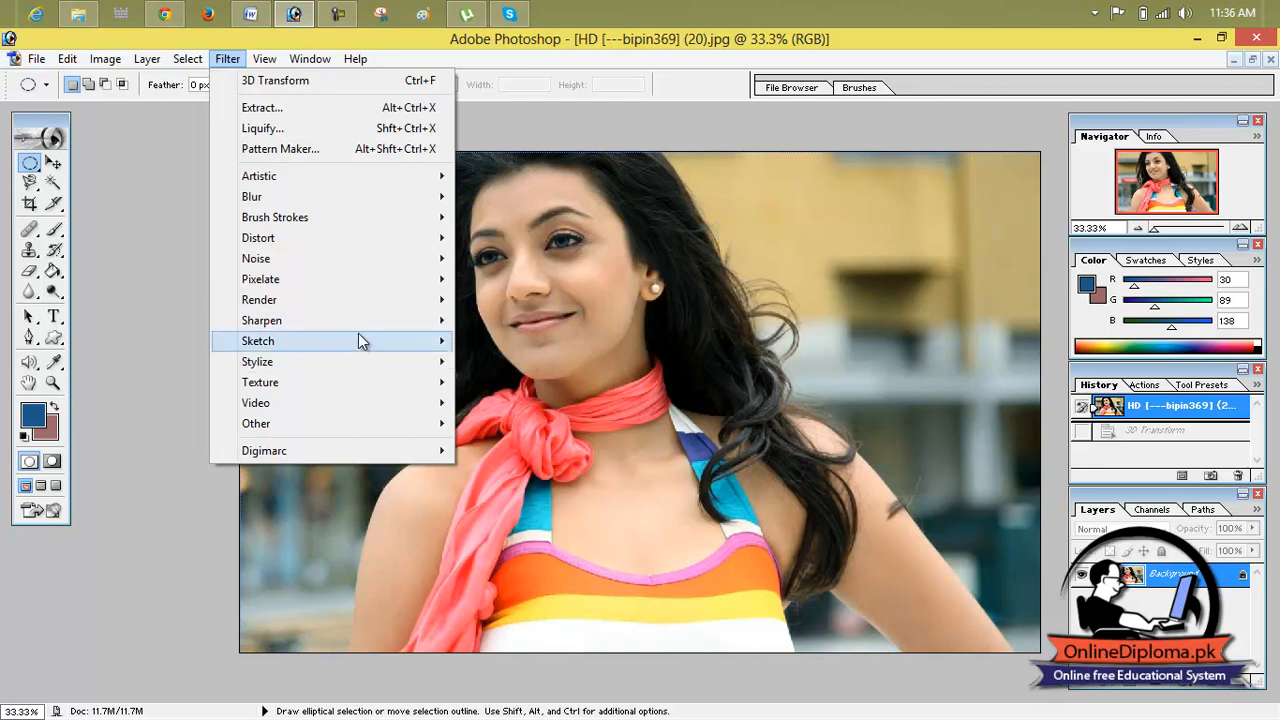
pyautogui.click(513, 302)
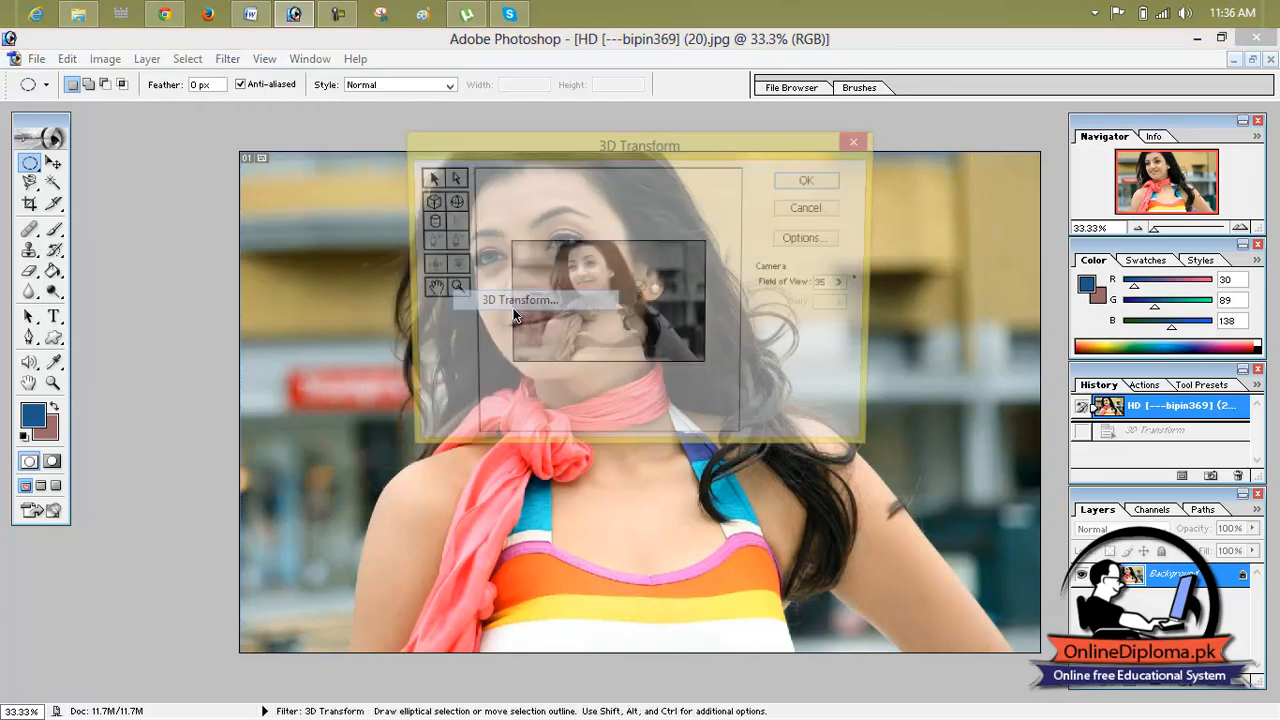
pyautogui.click(452, 204)
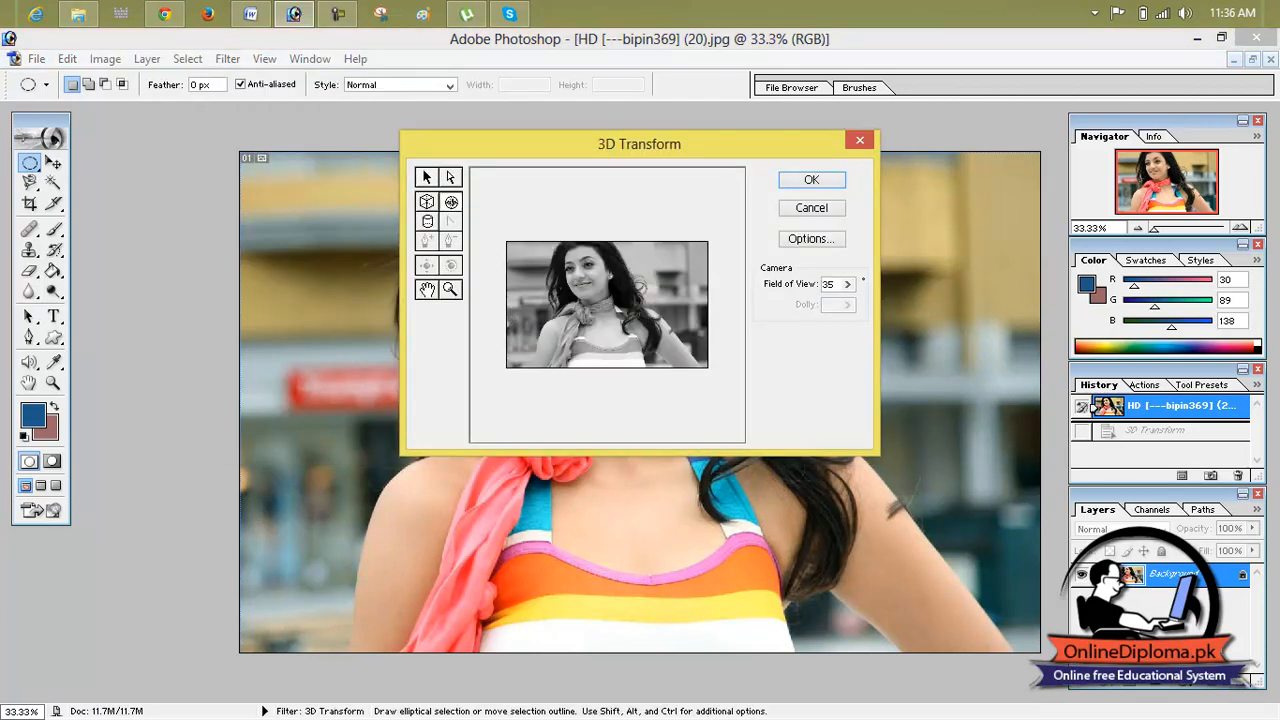
pyautogui.moveTo(527, 237); pyautogui.dragTo(667, 368)
pyautogui.moveTo(626, 299); pyautogui.dragTo(547, 306)
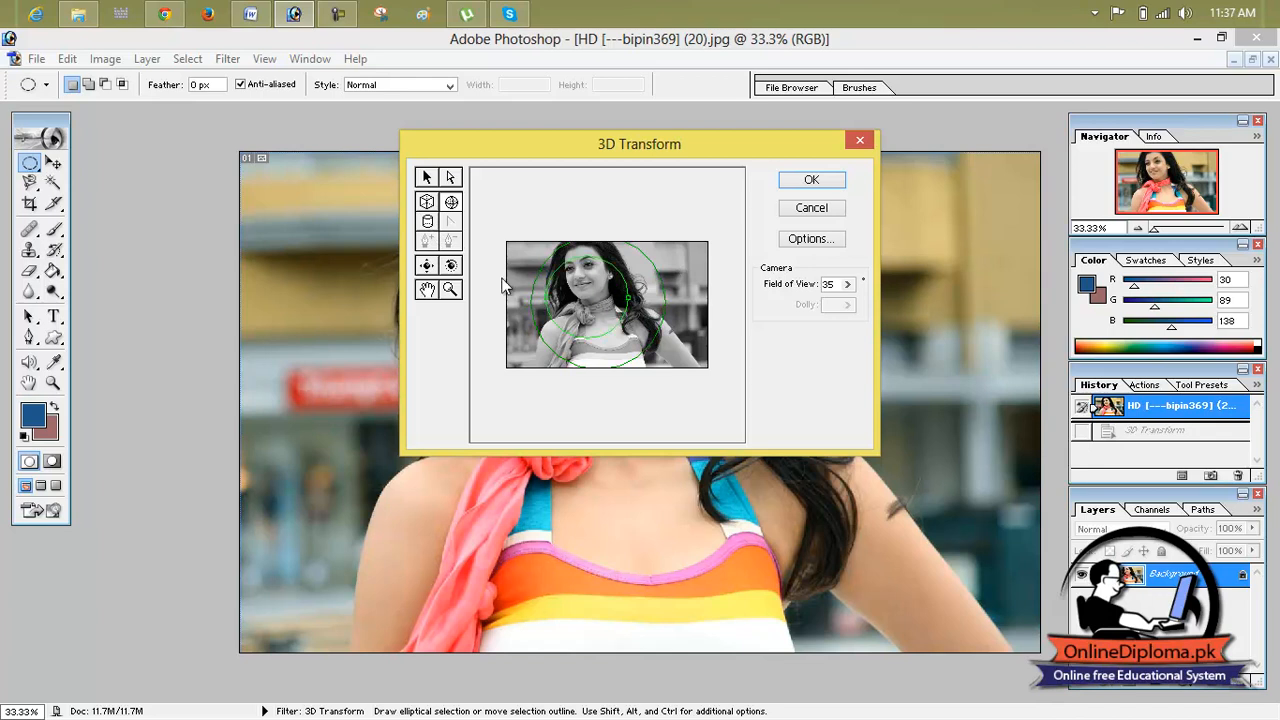
# Step: Rotate the spheres with the trackball camera, and cancel the 3D Transform filter
pyautogui.click(432, 207)
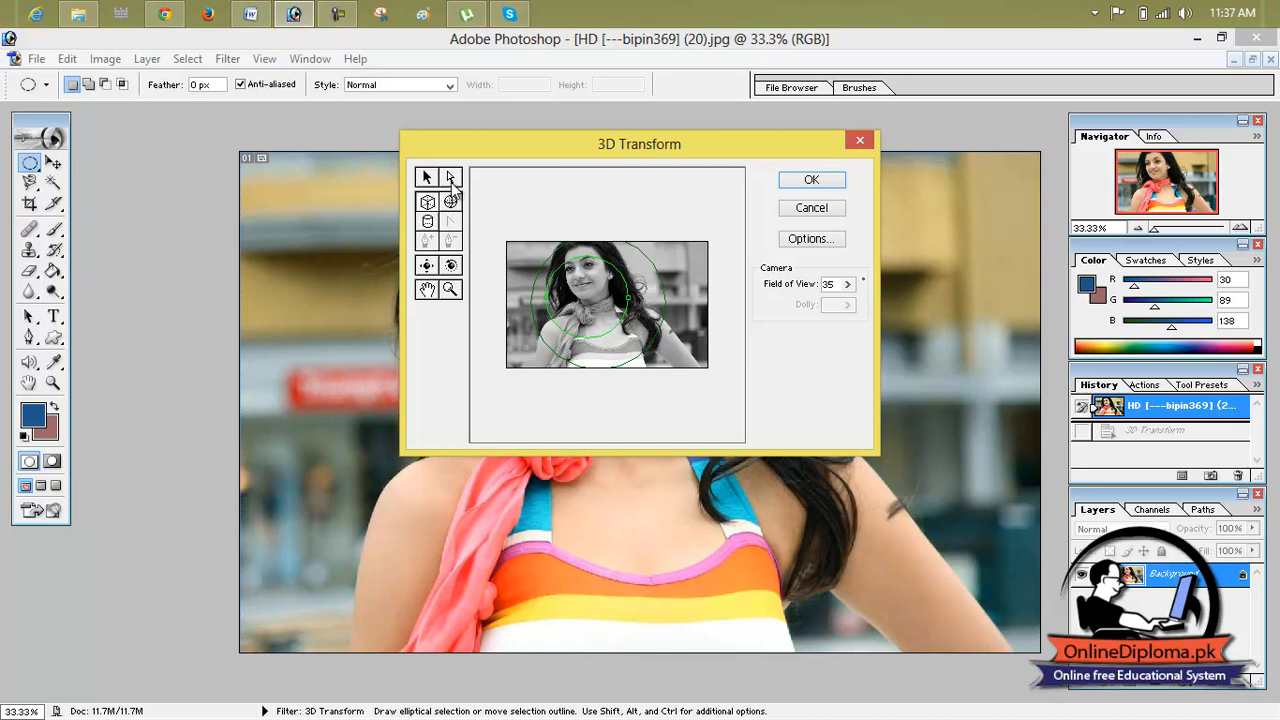
pyautogui.click(451, 266)
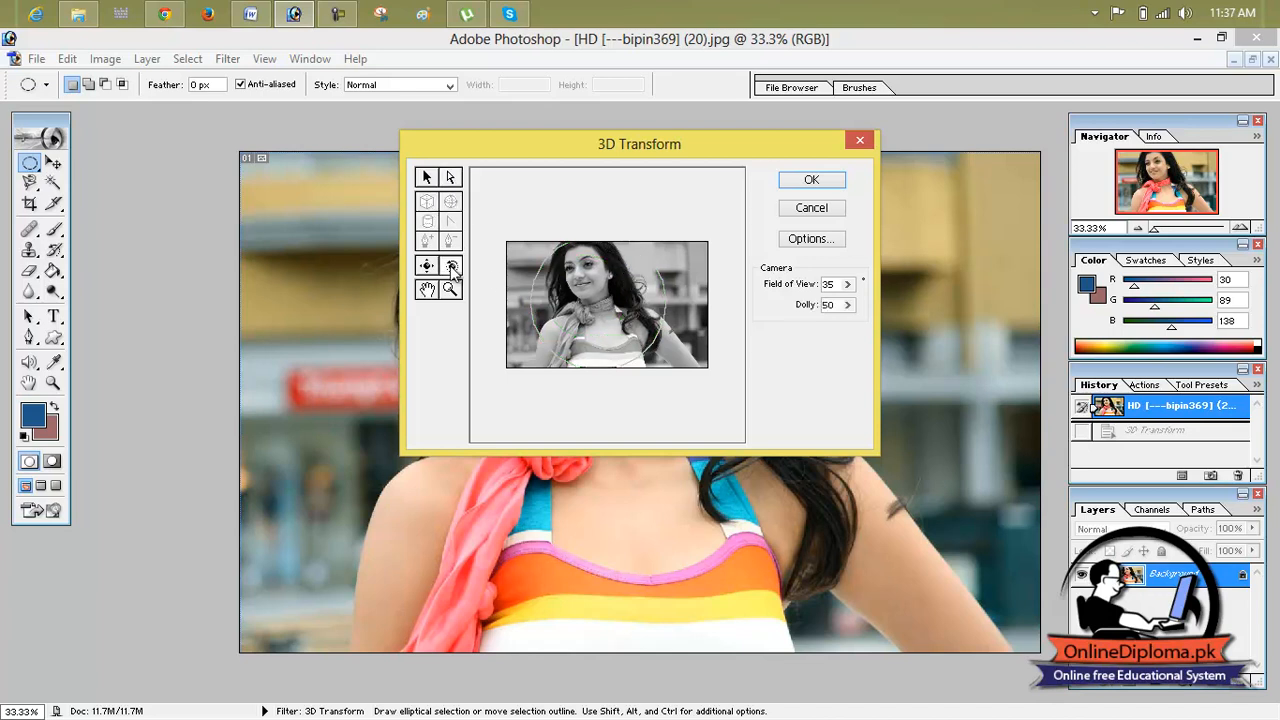
pyautogui.moveTo(545, 280); pyautogui.dragTo(626, 307)
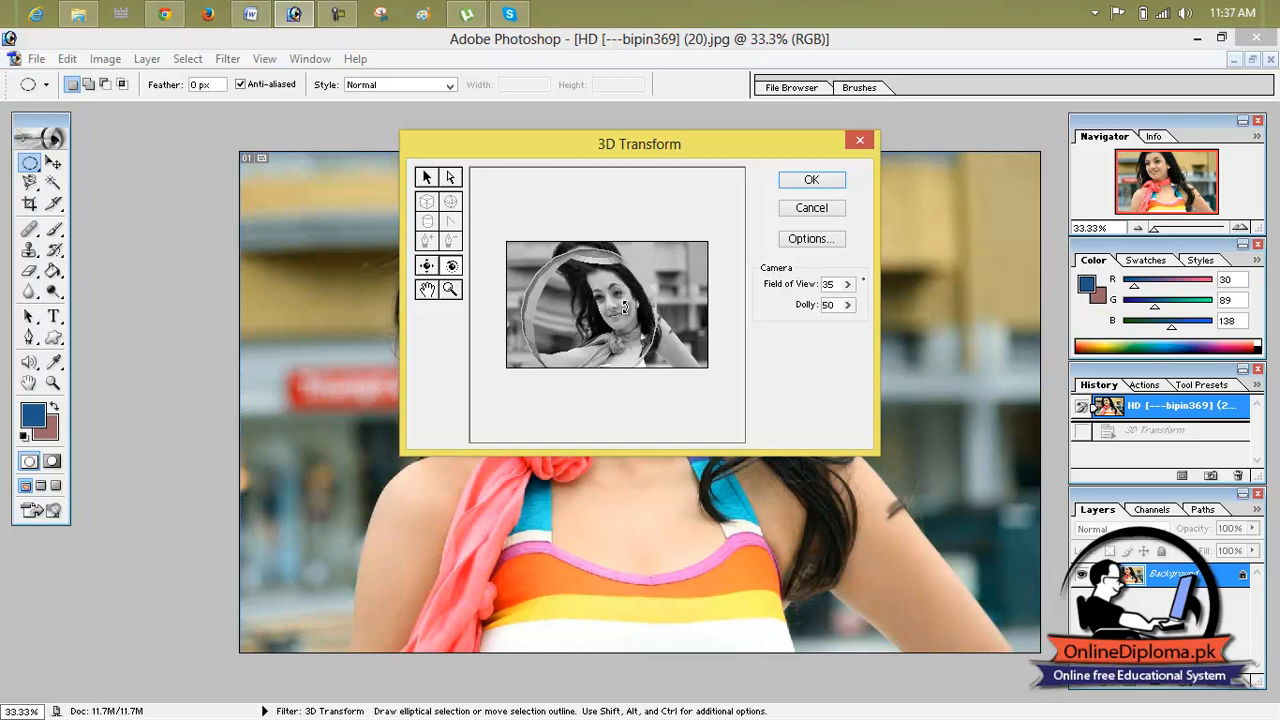
pyautogui.click(446, 180)
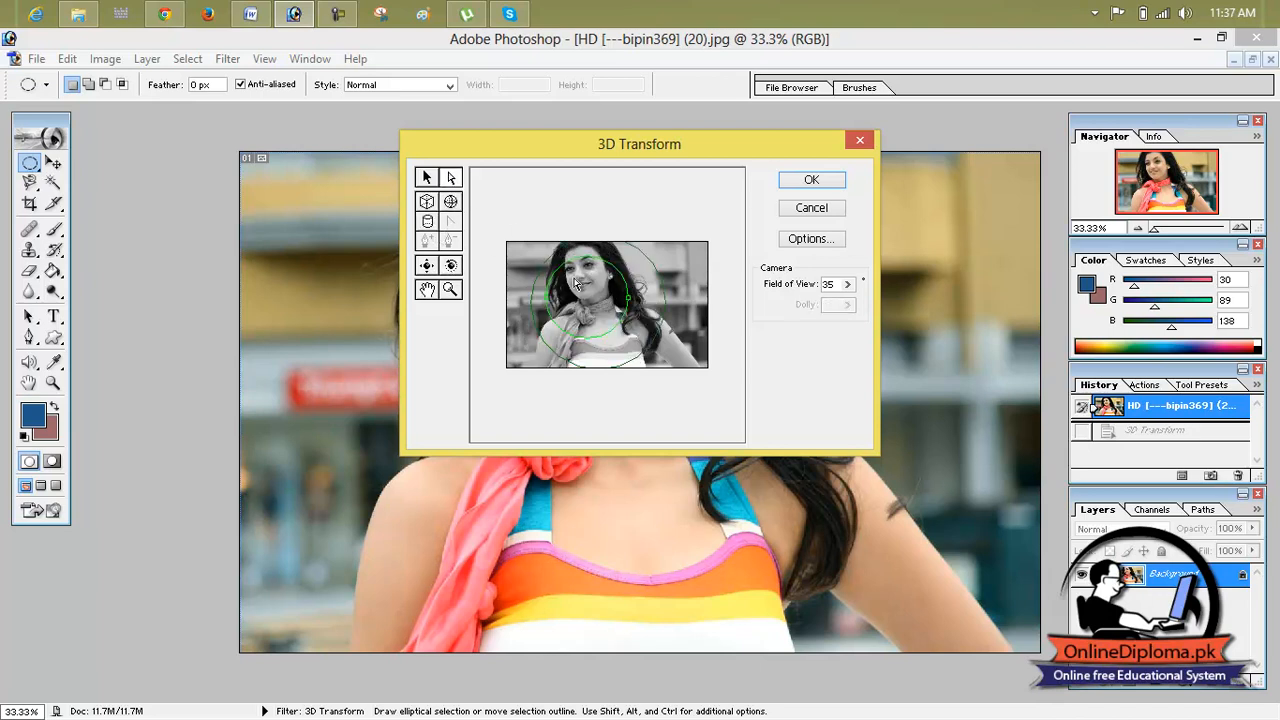
pyautogui.click(433, 178)
pyautogui.click(451, 290)
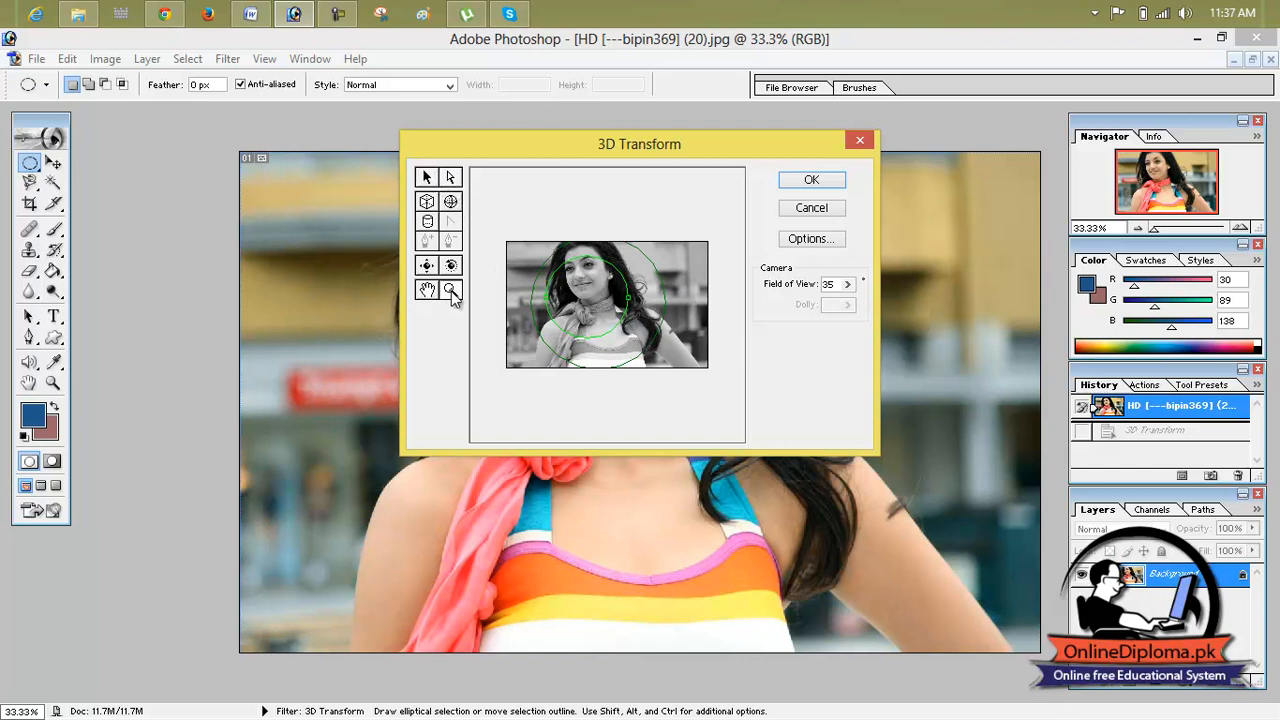
pyautogui.click(811, 209)
# Step: Reopen the 3D Transform filter and draw a cube wireframe spanning the whole photo
pyautogui.click(230, 60)
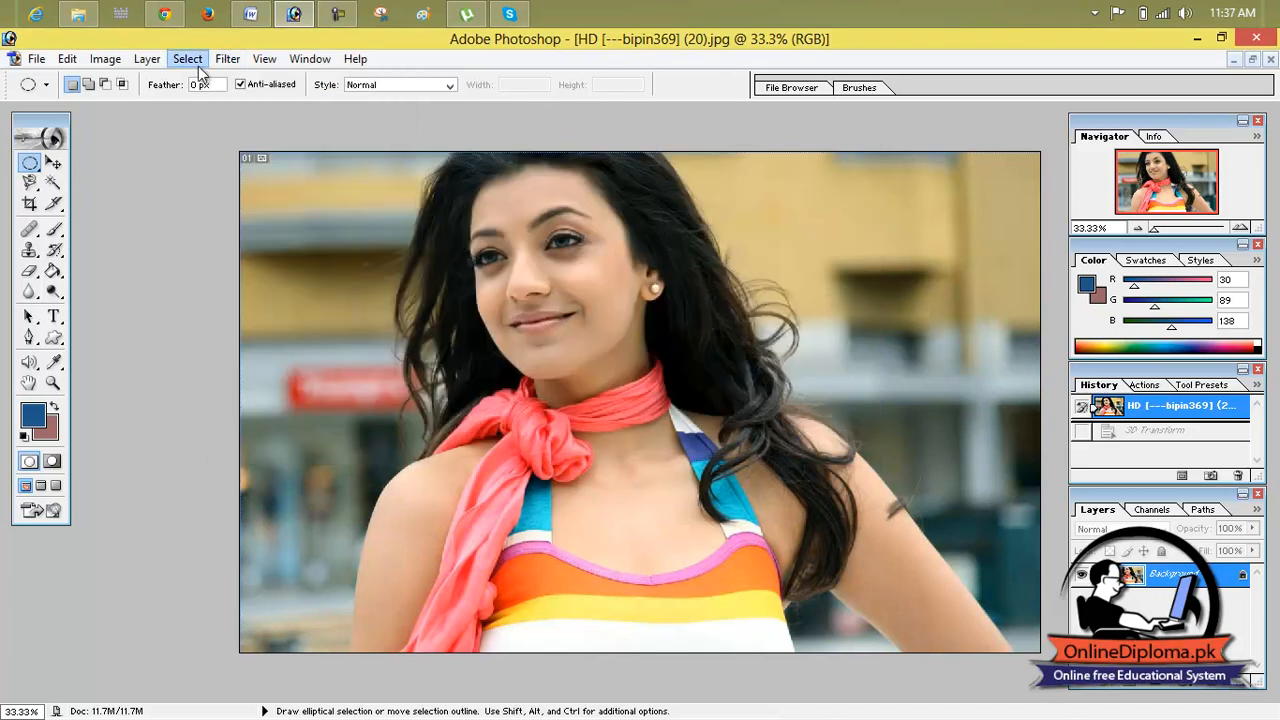
pyautogui.moveTo(182, 62)
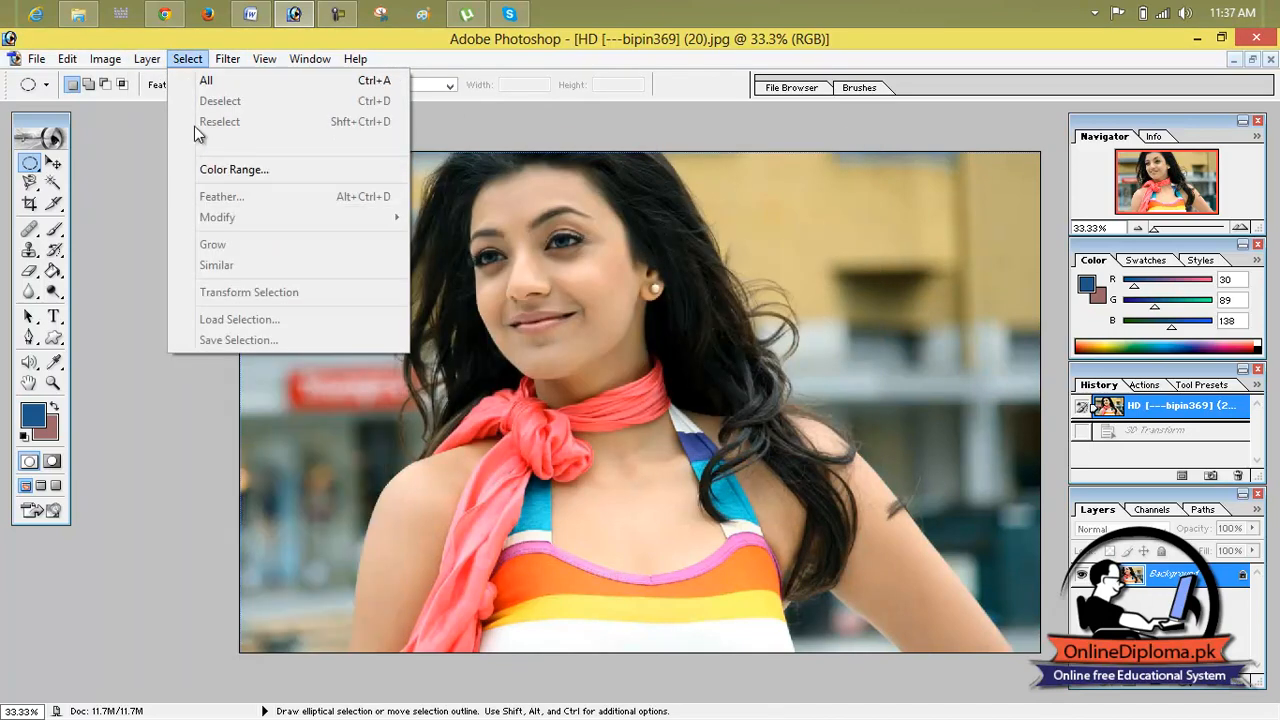
pyautogui.moveTo(228, 60)
pyautogui.moveTo(319, 298)
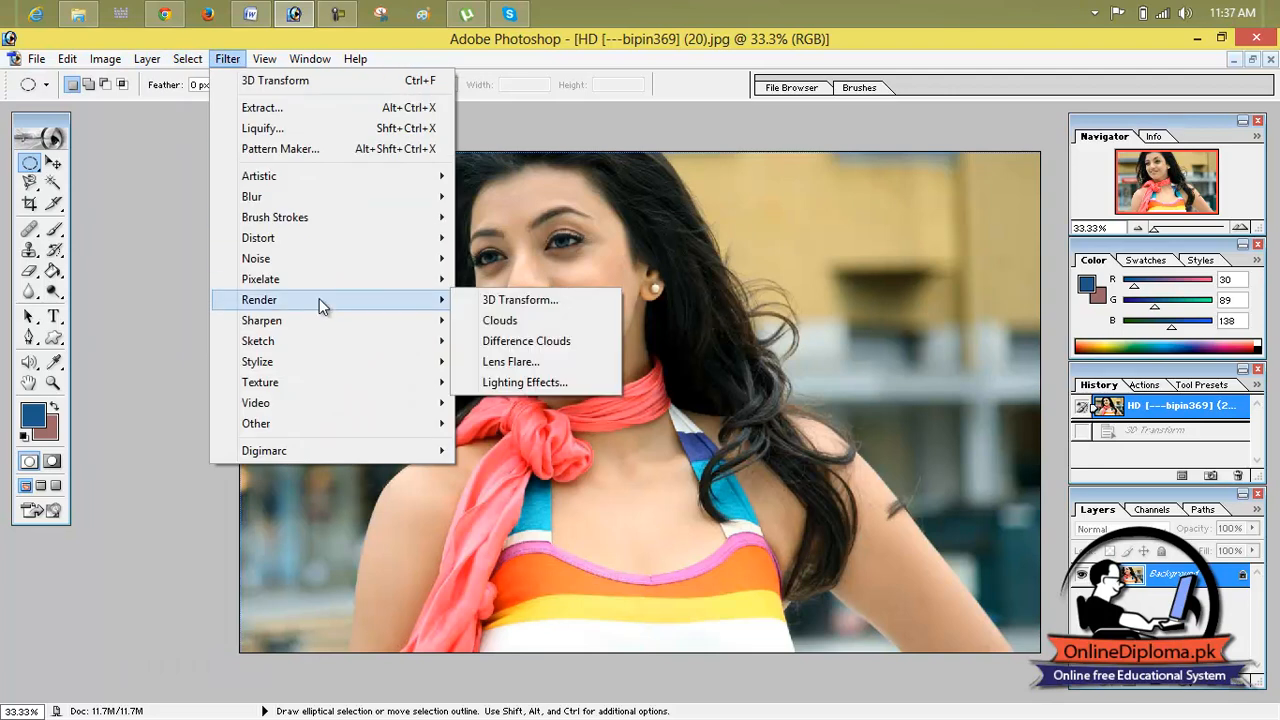
pyautogui.click(475, 300)
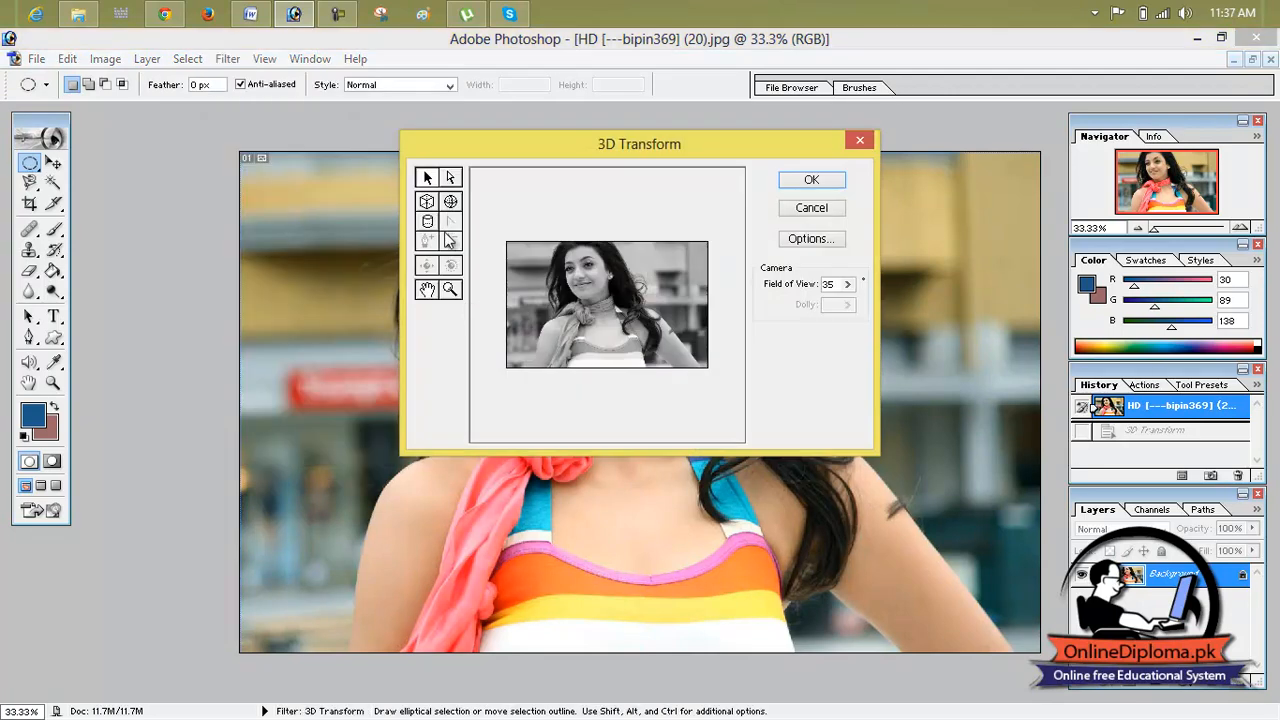
pyautogui.click(428, 202)
pyautogui.moveTo(507, 241); pyautogui.dragTo(708, 370)
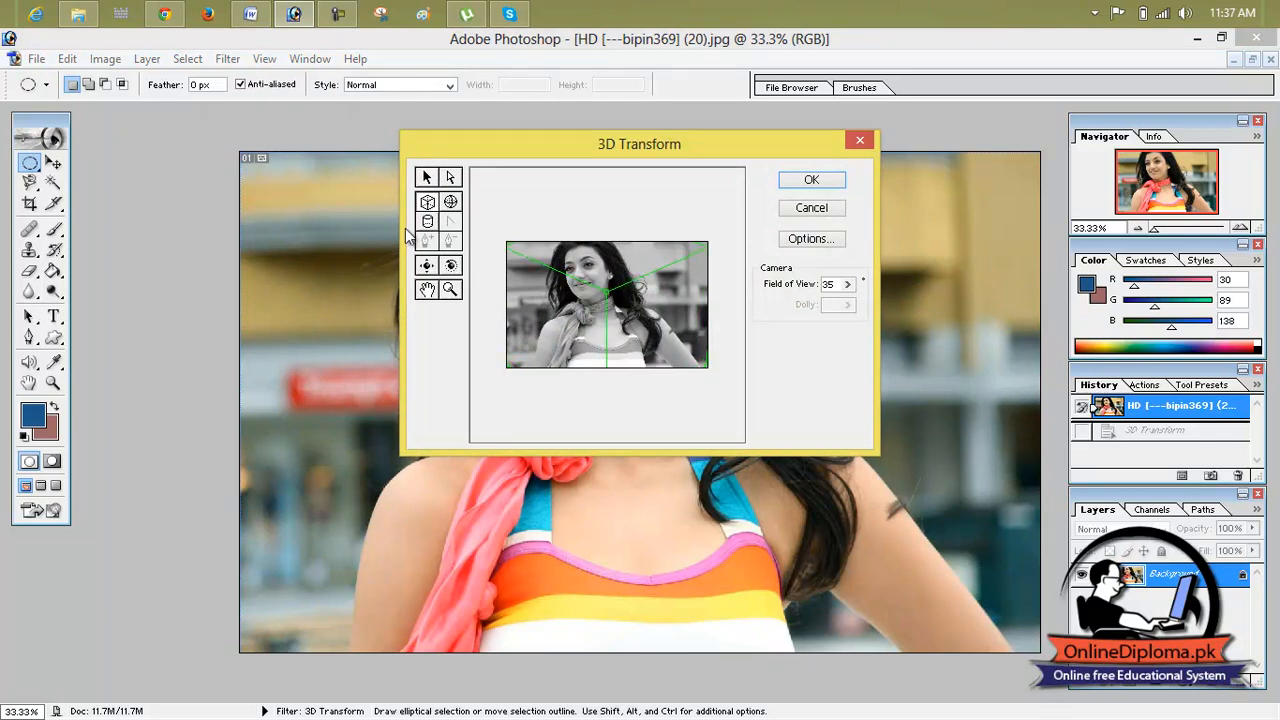
# Step: Shift and rotate the photo-wide cube with the camera tools, and apply the 3D transform
pyautogui.click(451, 266)
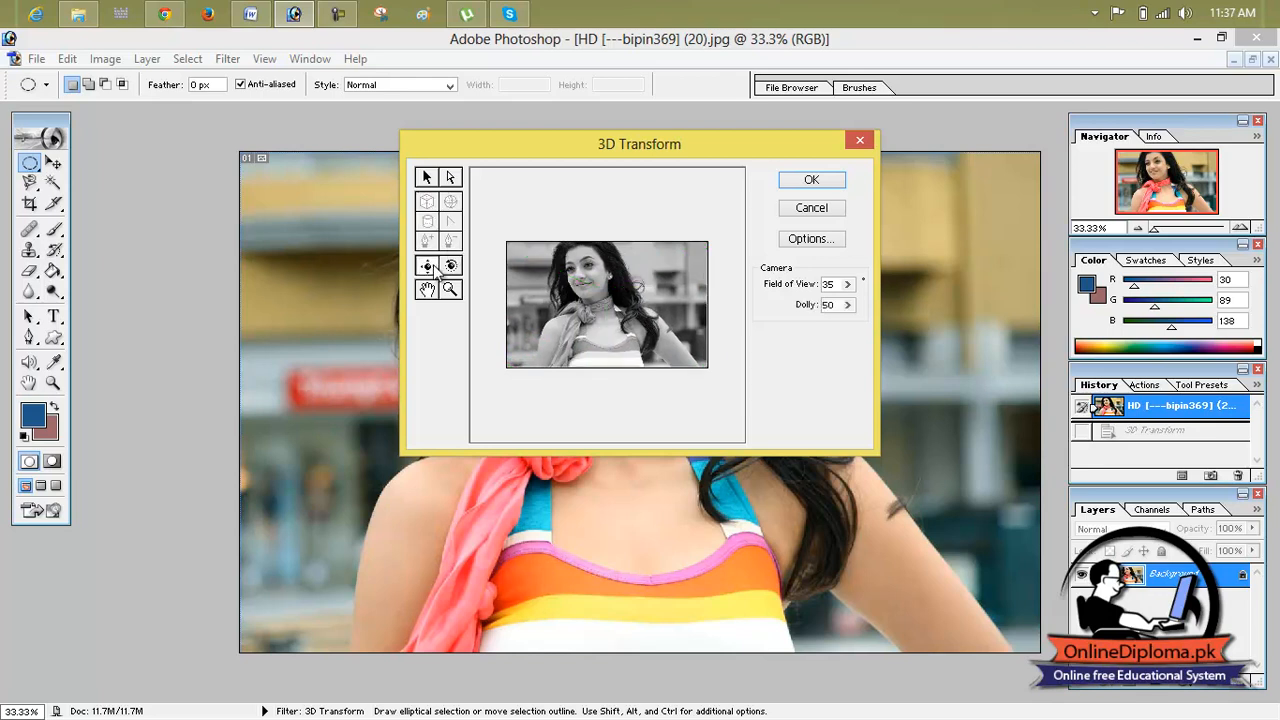
pyautogui.moveTo(570, 302); pyautogui.dragTo(525, 258)
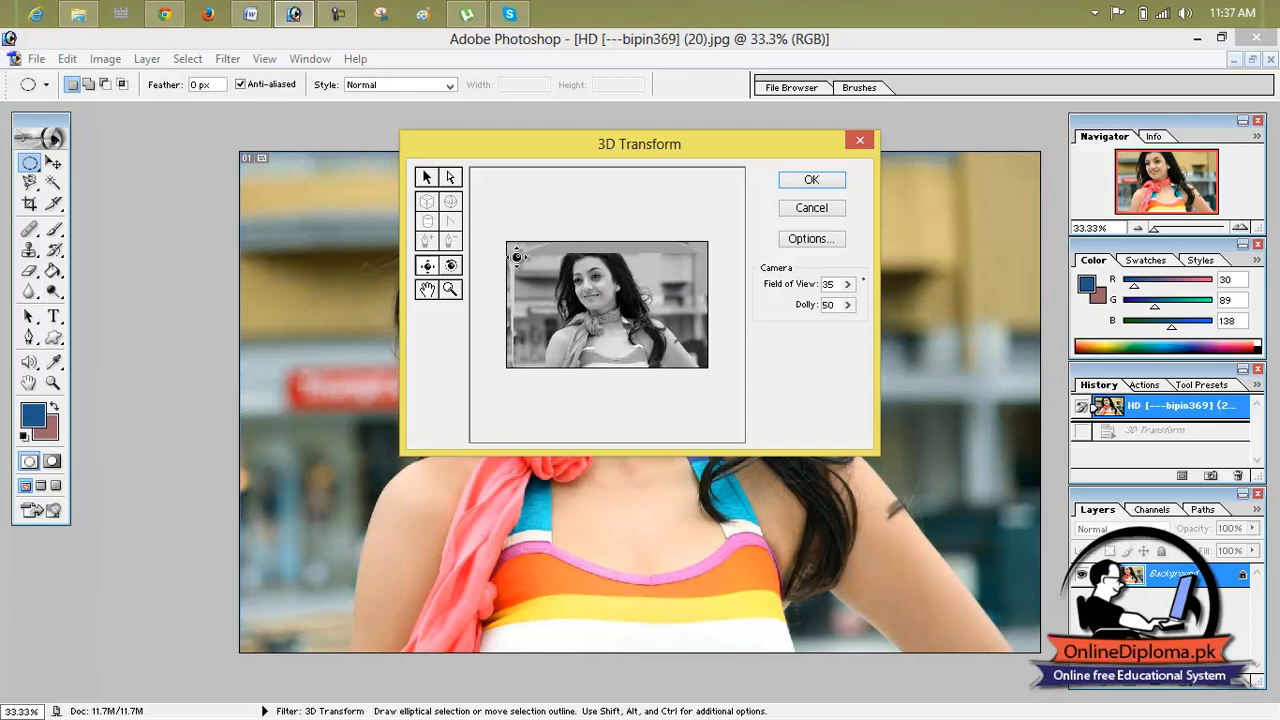
pyautogui.click(452, 267)
pyautogui.moveTo(570, 288); pyautogui.dragTo(630, 300)
pyautogui.click(816, 184)
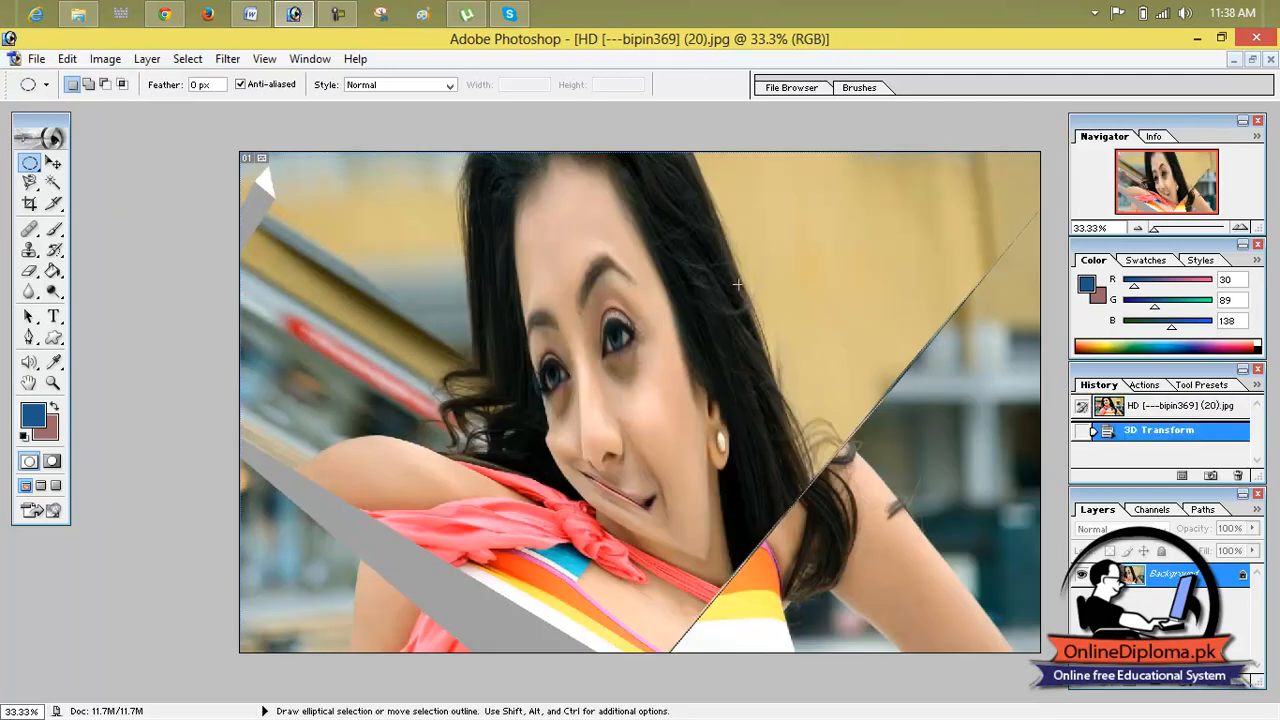
# Step: Inspect the transformed photo up close, and restore it to its original opened state
pyautogui.scroll(1, 700, 363)
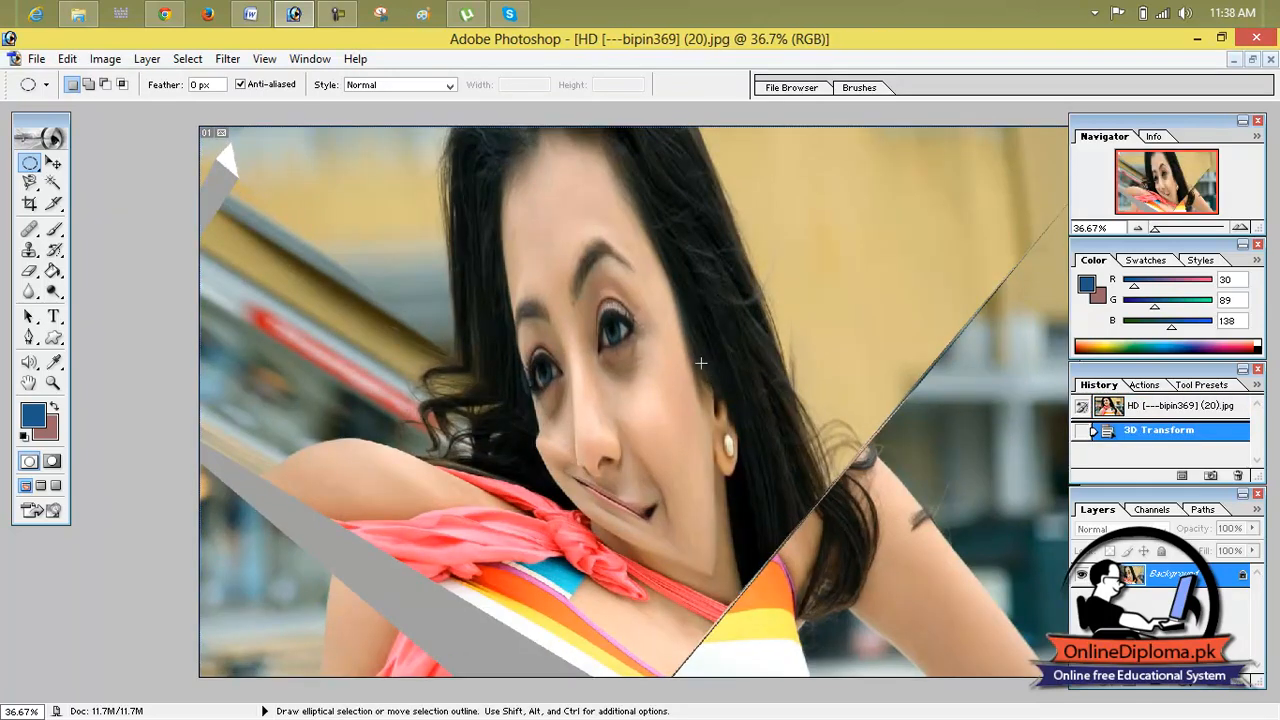
pyautogui.scroll(1, 975, 433)
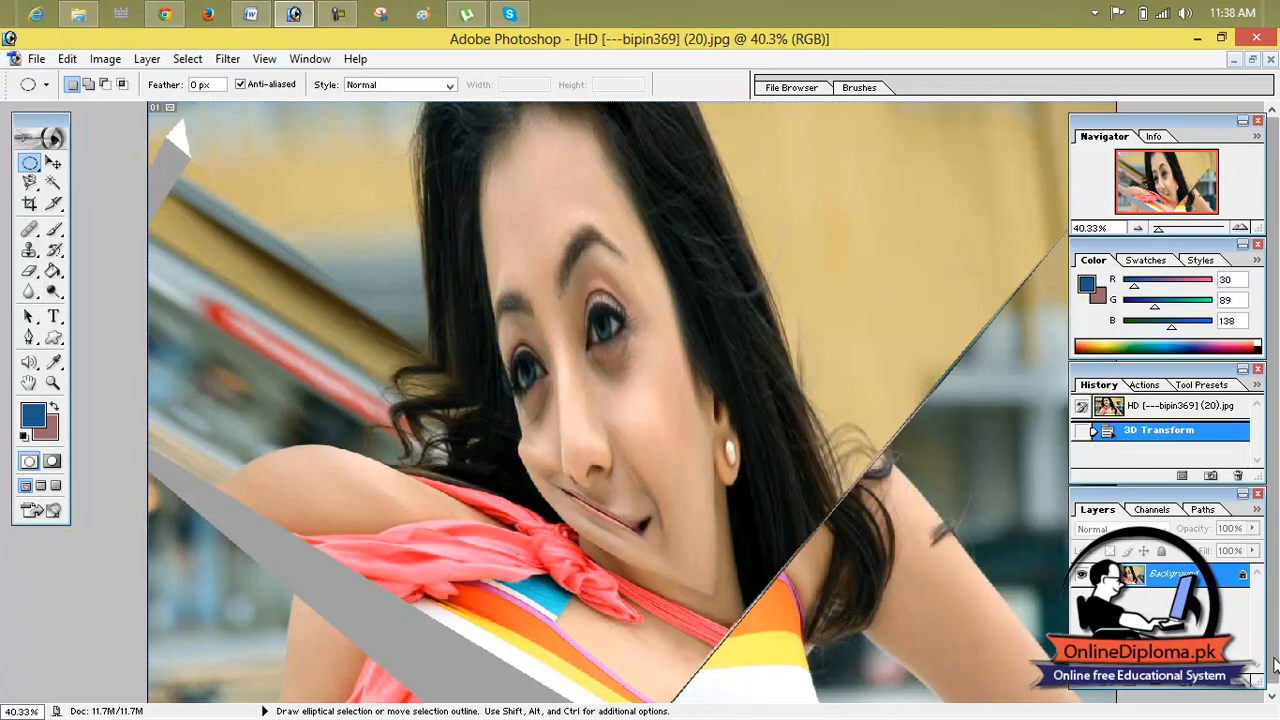
pyautogui.click(1148, 410)
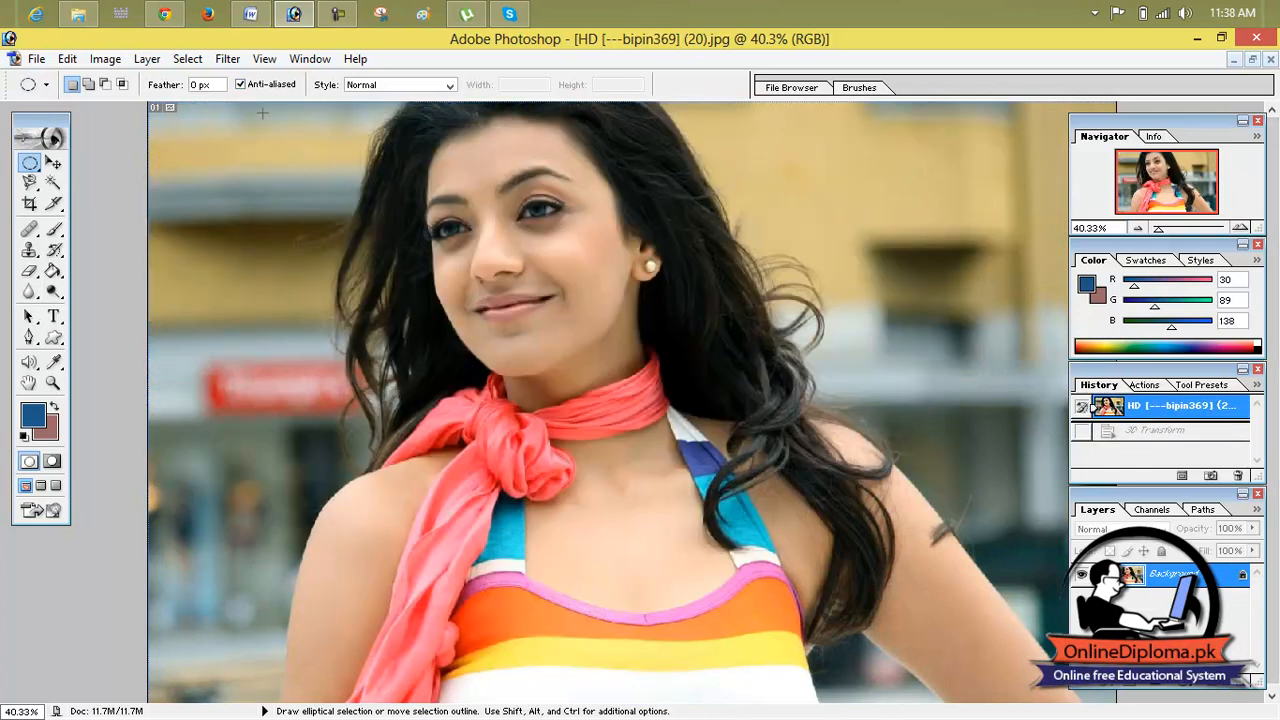
# Step: Render the Clouds filter over the photo, and revert to the opened image state
pyautogui.click(187, 59)
pyautogui.click(155, 62)
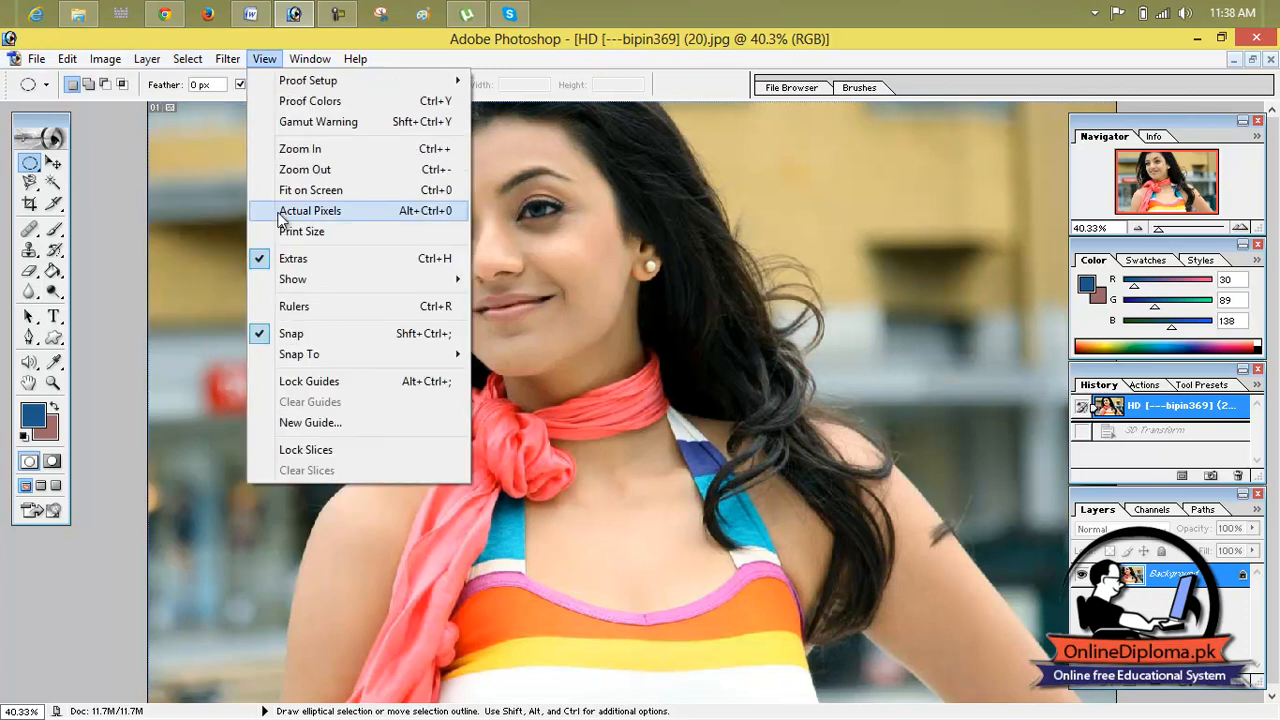
pyautogui.moveTo(227, 59)
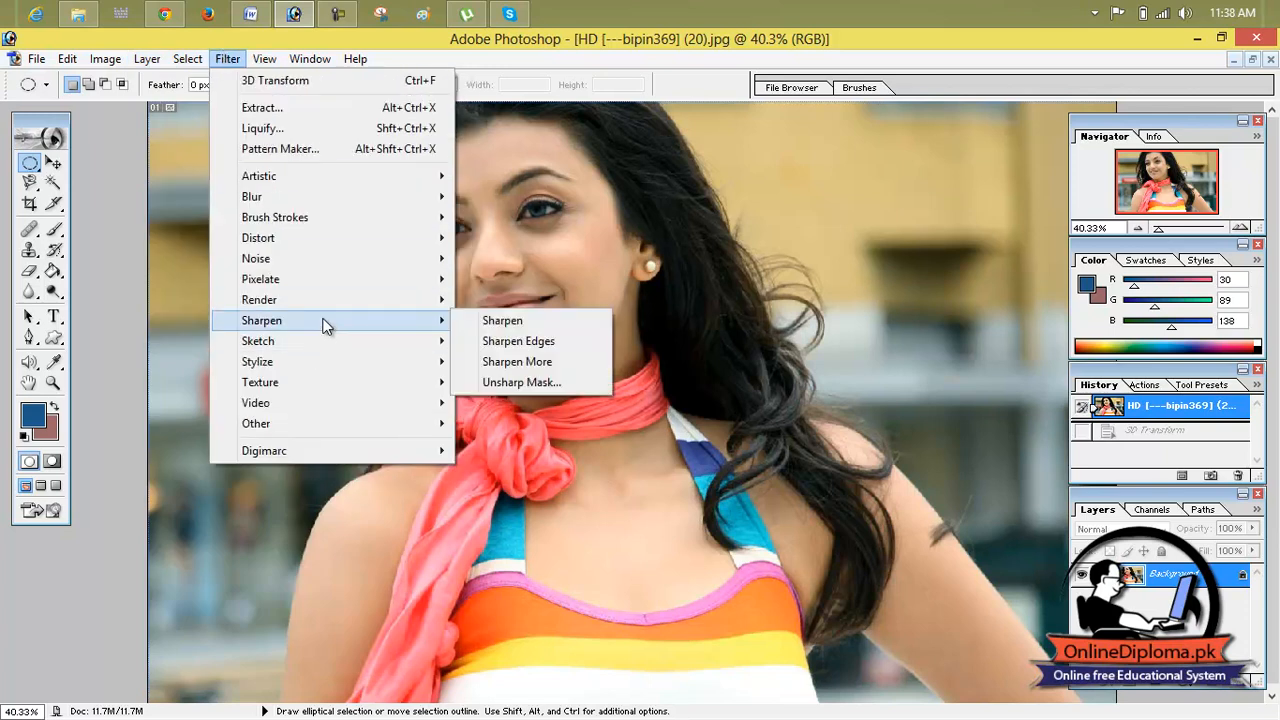
pyautogui.moveTo(322, 303)
pyautogui.click(500, 321)
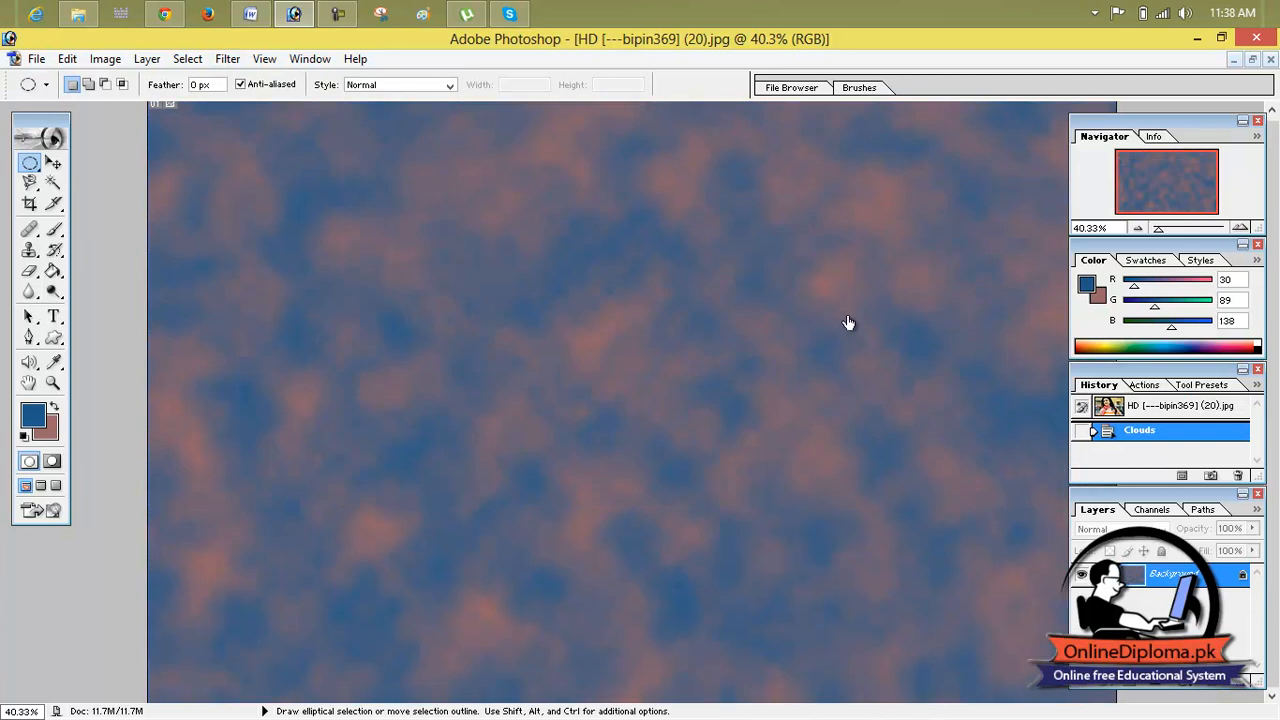
pyautogui.click(1096, 409)
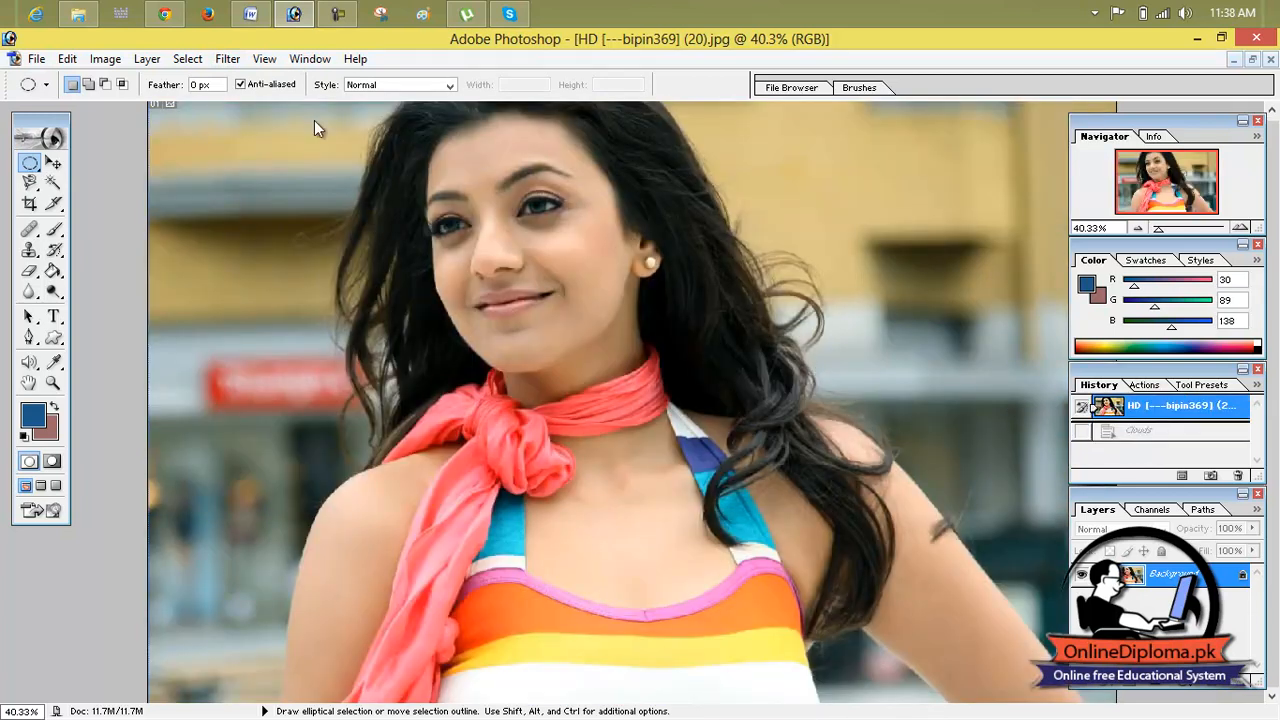
# Step: Open the Lens Flare filter, place the flare centre at the photo's upper-left background, and set the brightness to 158%
pyautogui.click(147, 59)
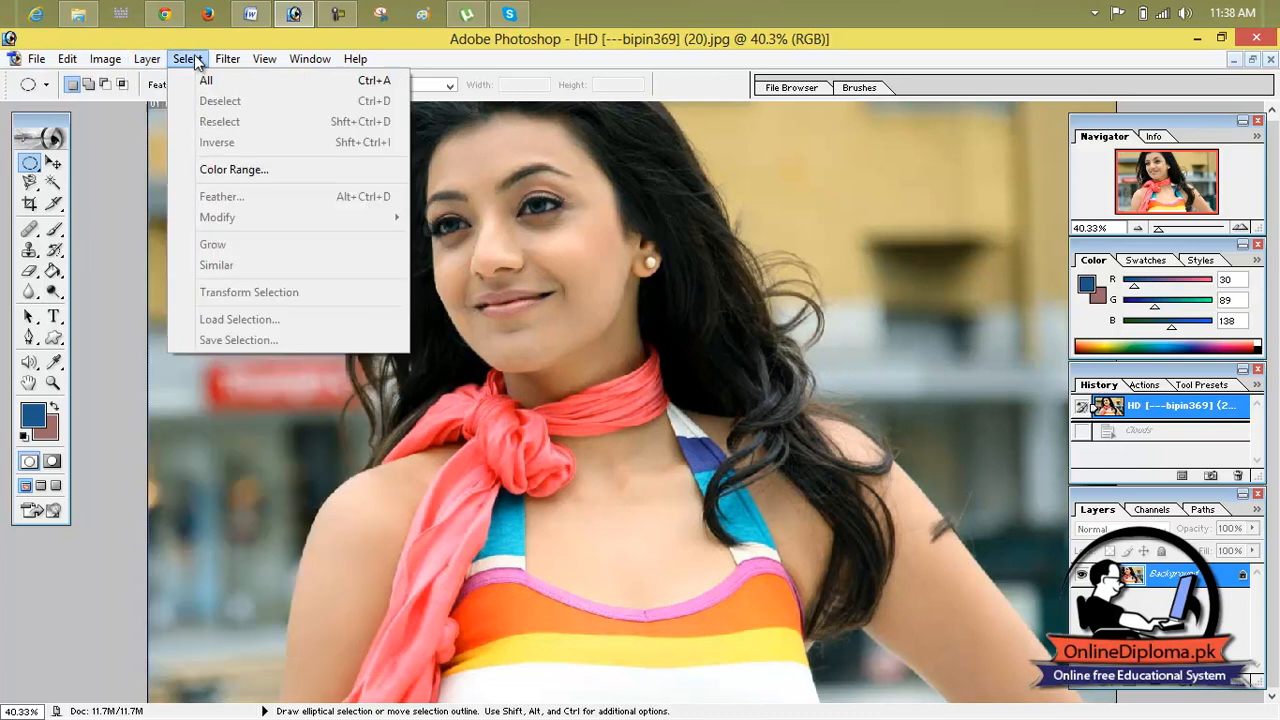
pyautogui.moveTo(227, 59)
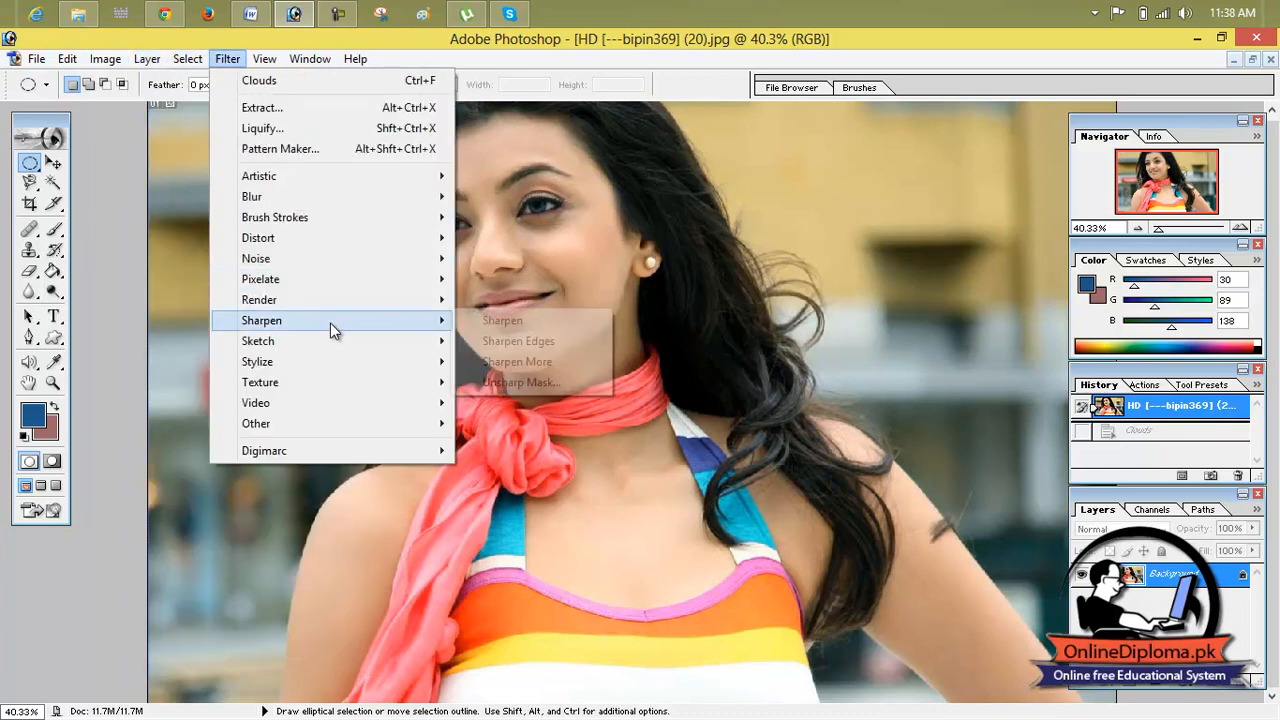
pyautogui.moveTo(347, 302)
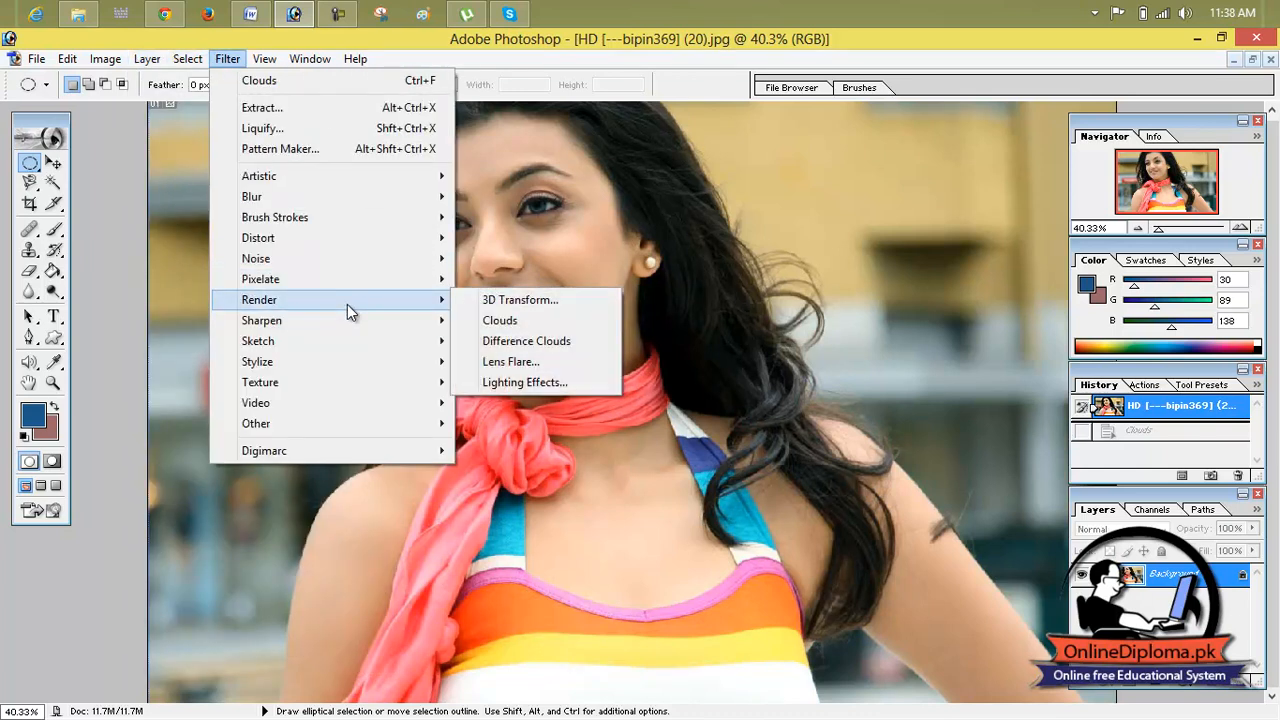
pyautogui.click(554, 363)
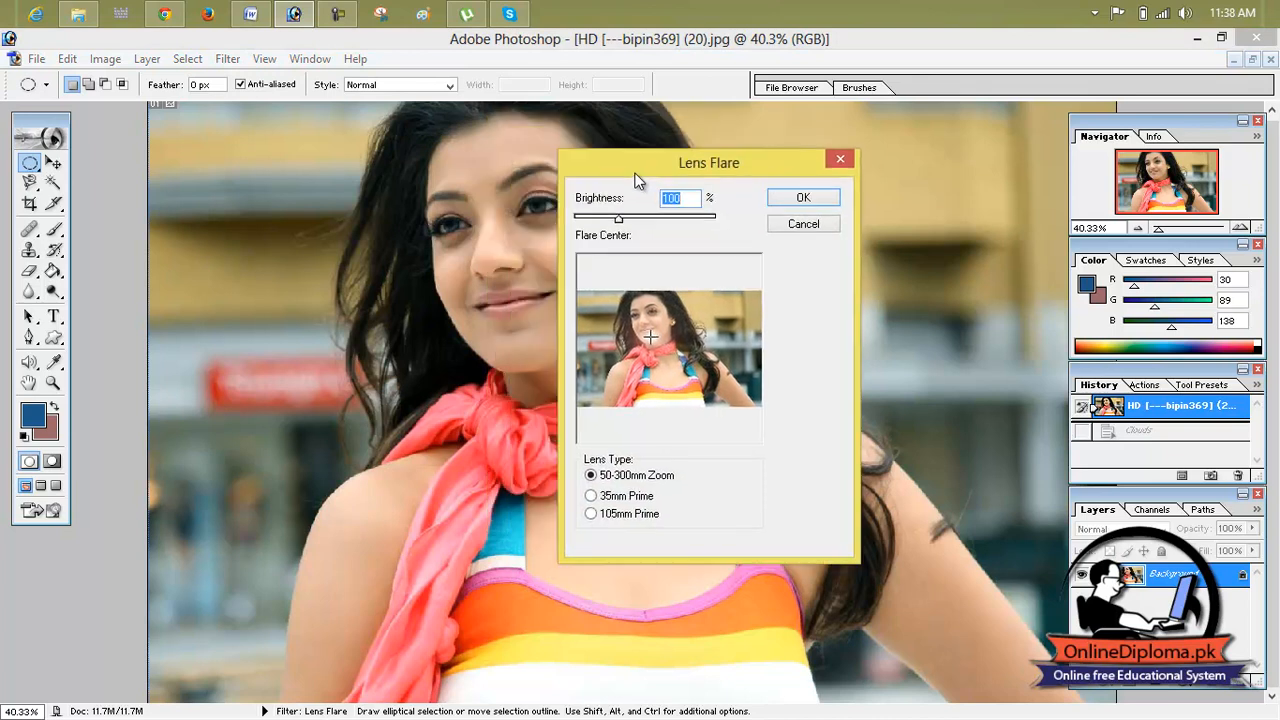
pyautogui.click(585, 297)
pyautogui.click(594, 304)
pyautogui.moveTo(619, 220); pyautogui.dragTo(646, 223)
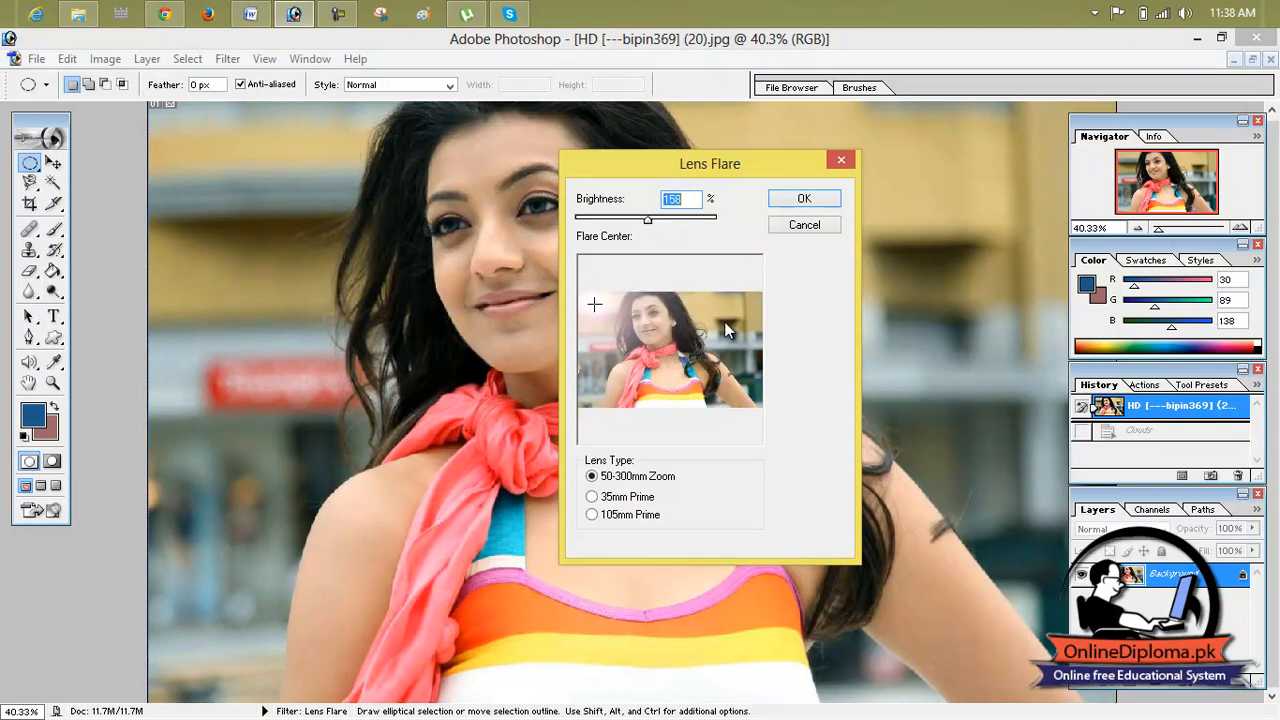
# Step: Try the 35mm and 105mm Prime lens types, then render the flare with 50-300mm Zoom and revert to the opened image state
pyautogui.click(605, 501)
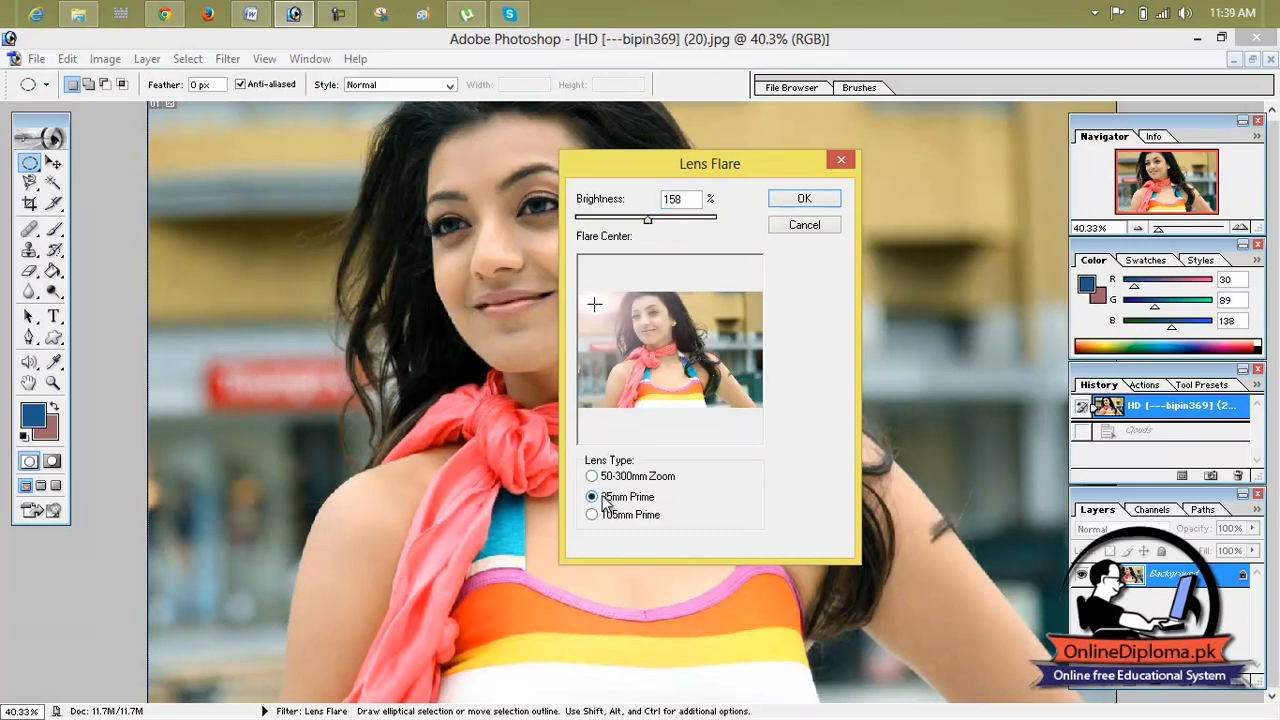
pyautogui.click(600, 514)
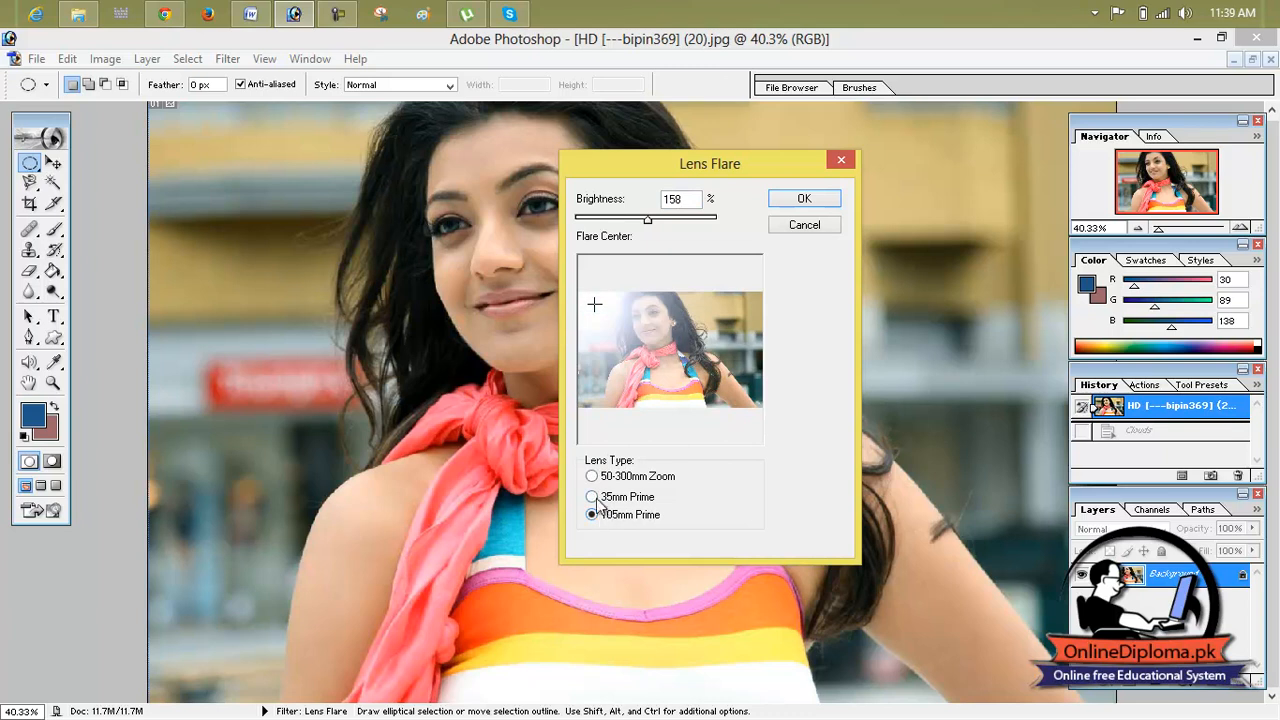
pyautogui.click(595, 497)
pyautogui.click(593, 477)
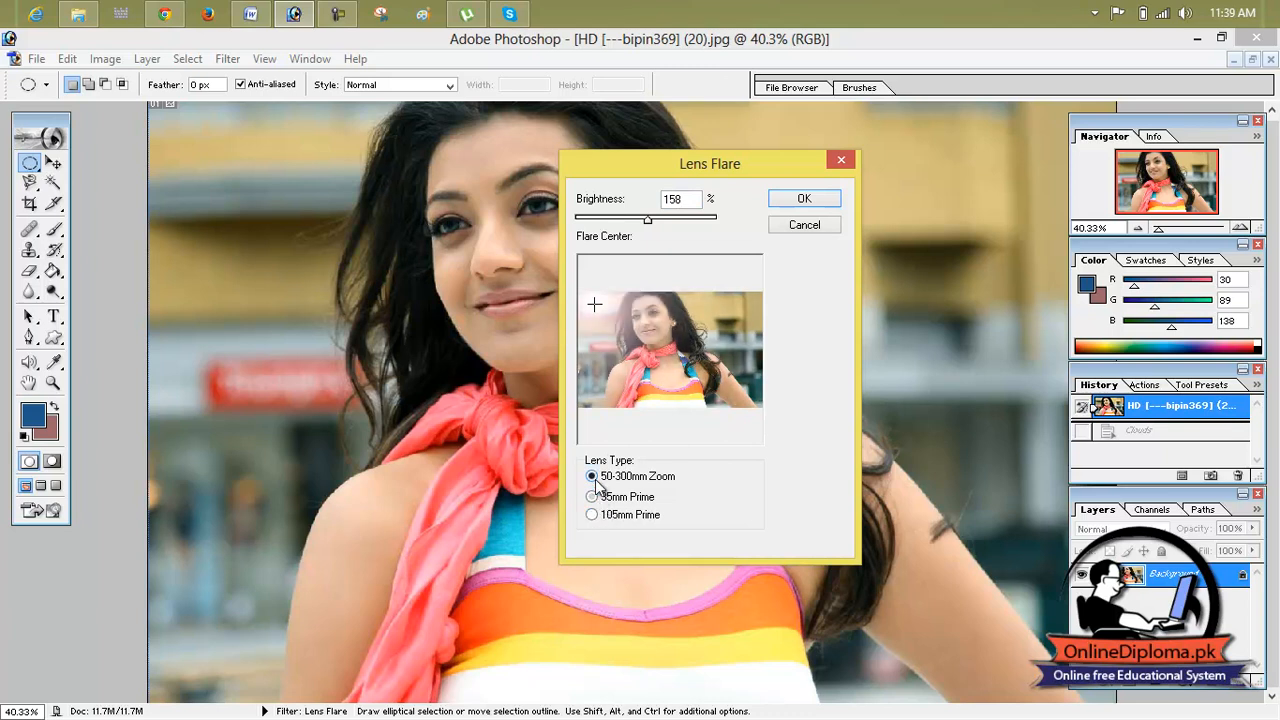
pyautogui.click(799, 198)
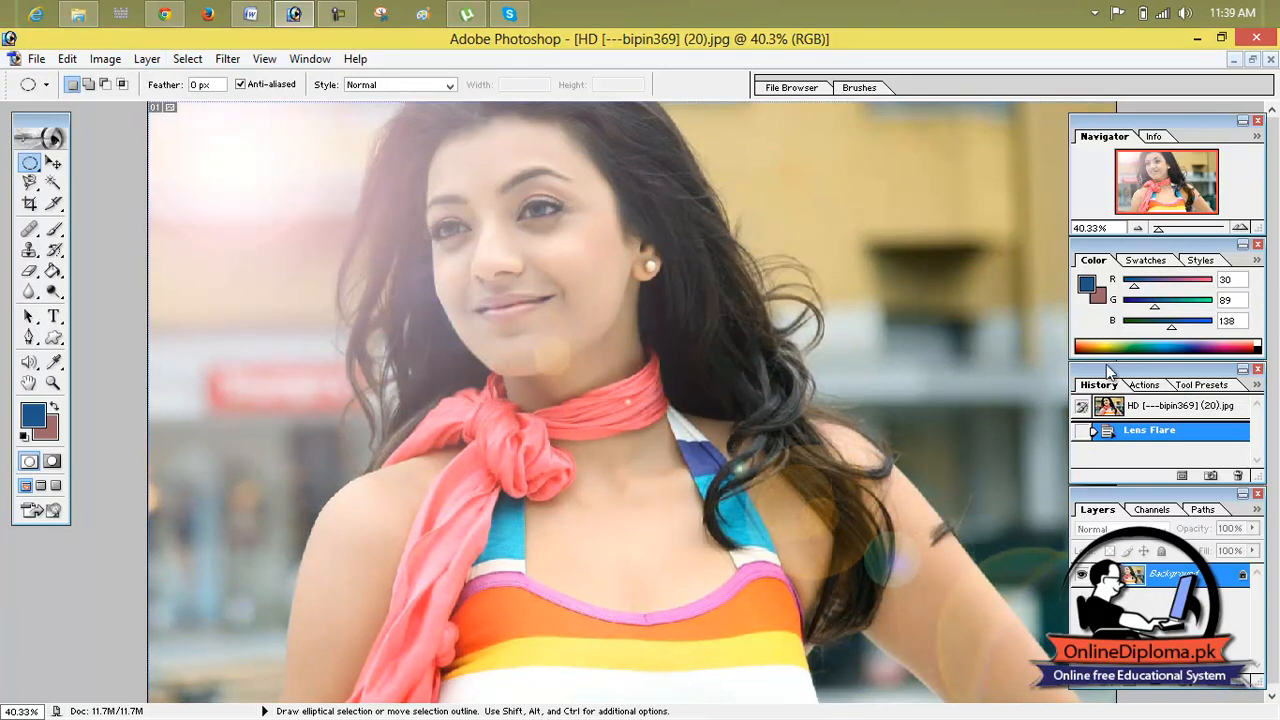
pyautogui.click(1157, 410)
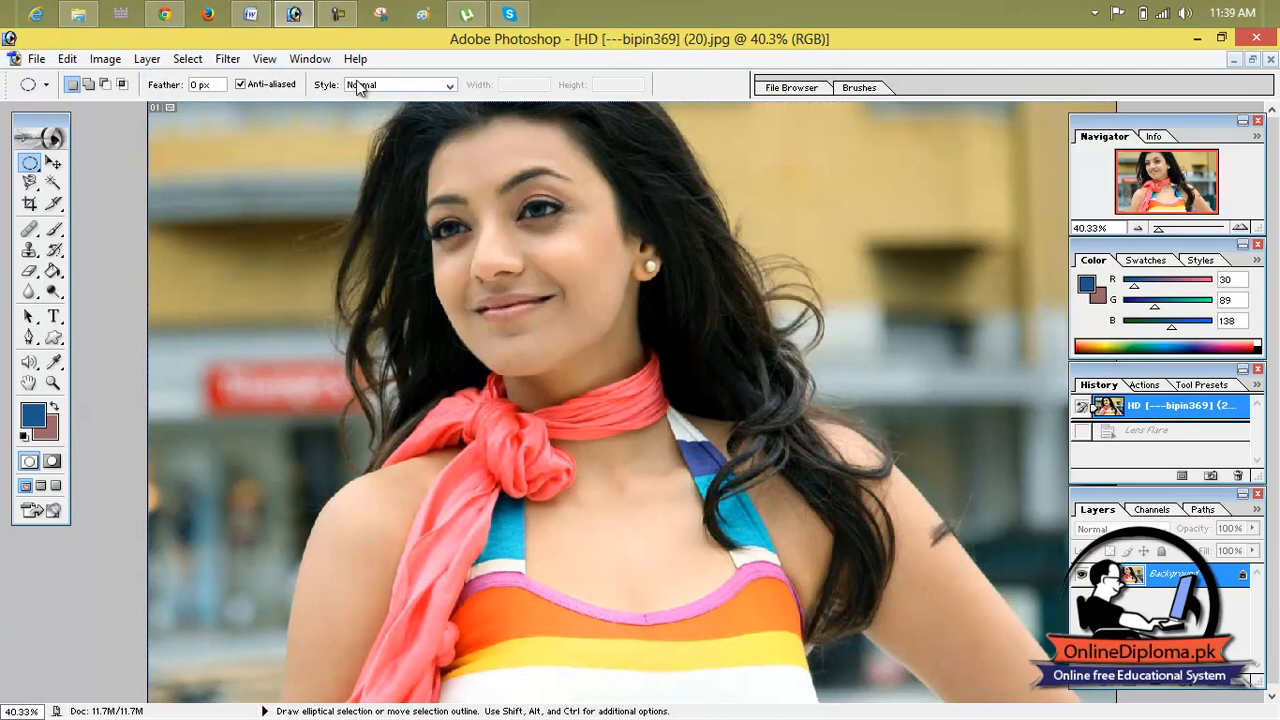
# Step: Open the Lighting Effects filter, and rotate and widen the default spotlight's ellipse around the woman in the preview
pyautogui.click(185, 60)
pyautogui.moveTo(227, 59)
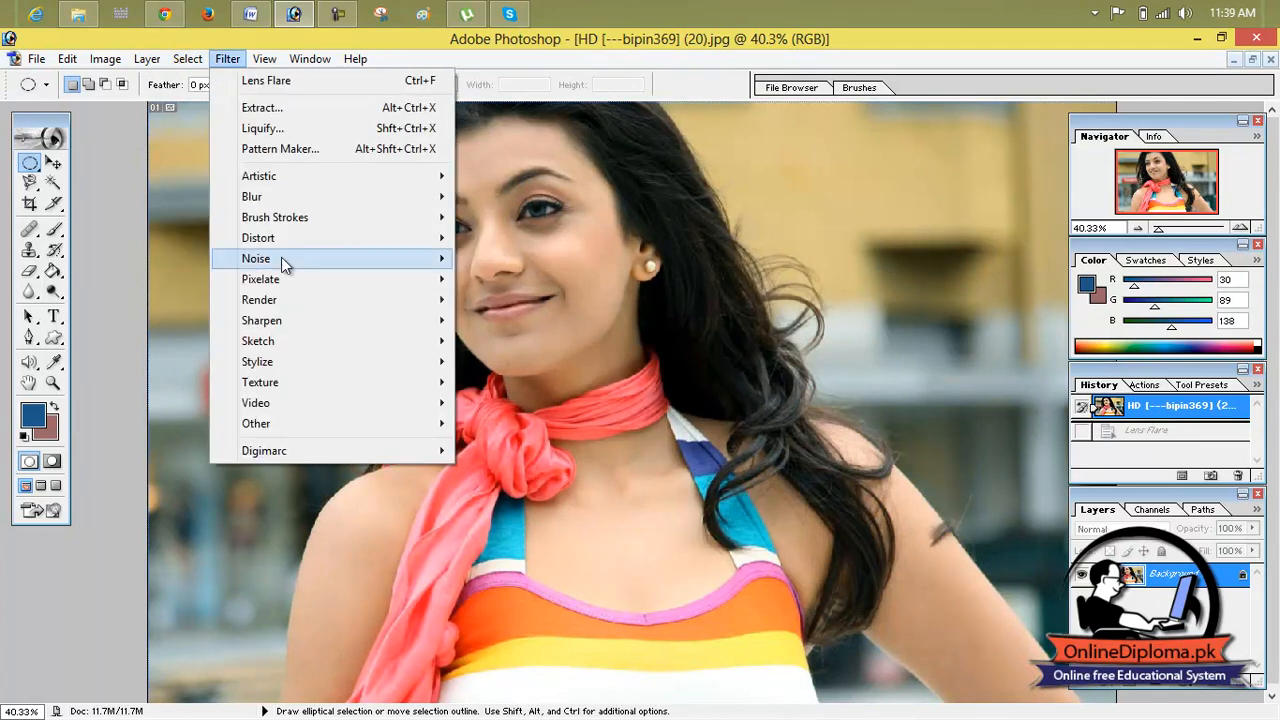
pyautogui.moveTo(315, 304)
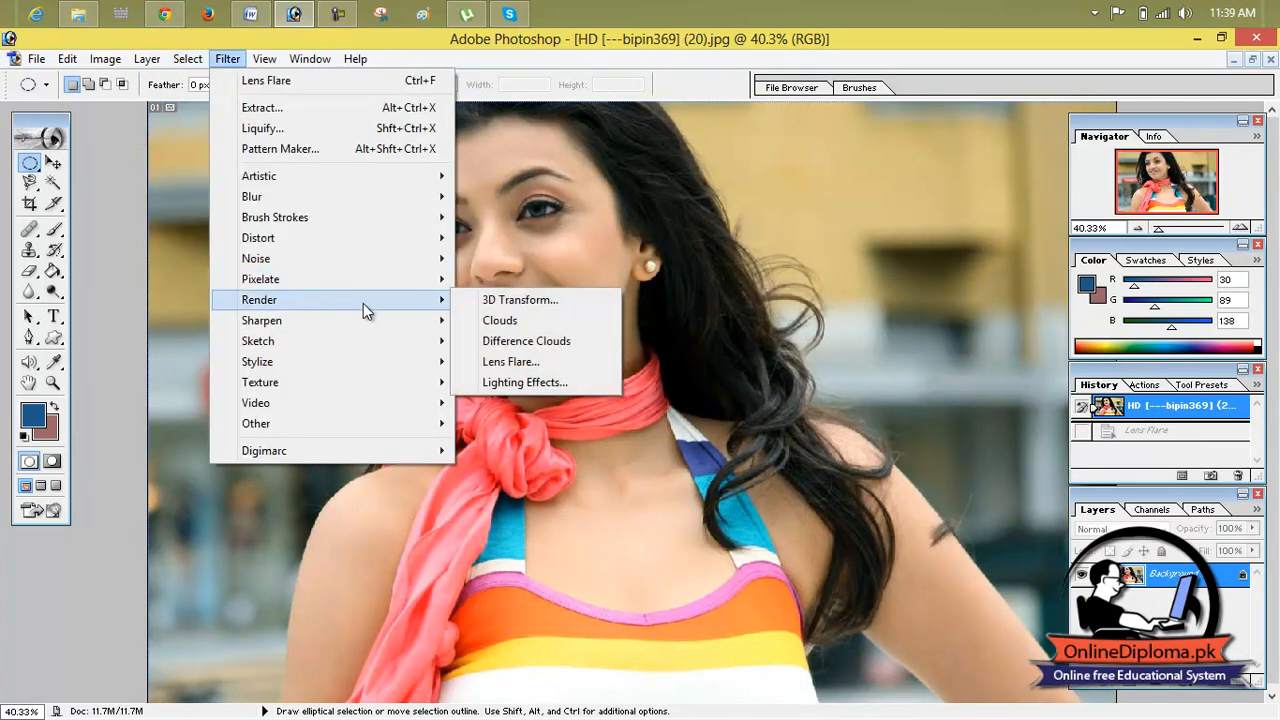
pyautogui.click(520, 384)
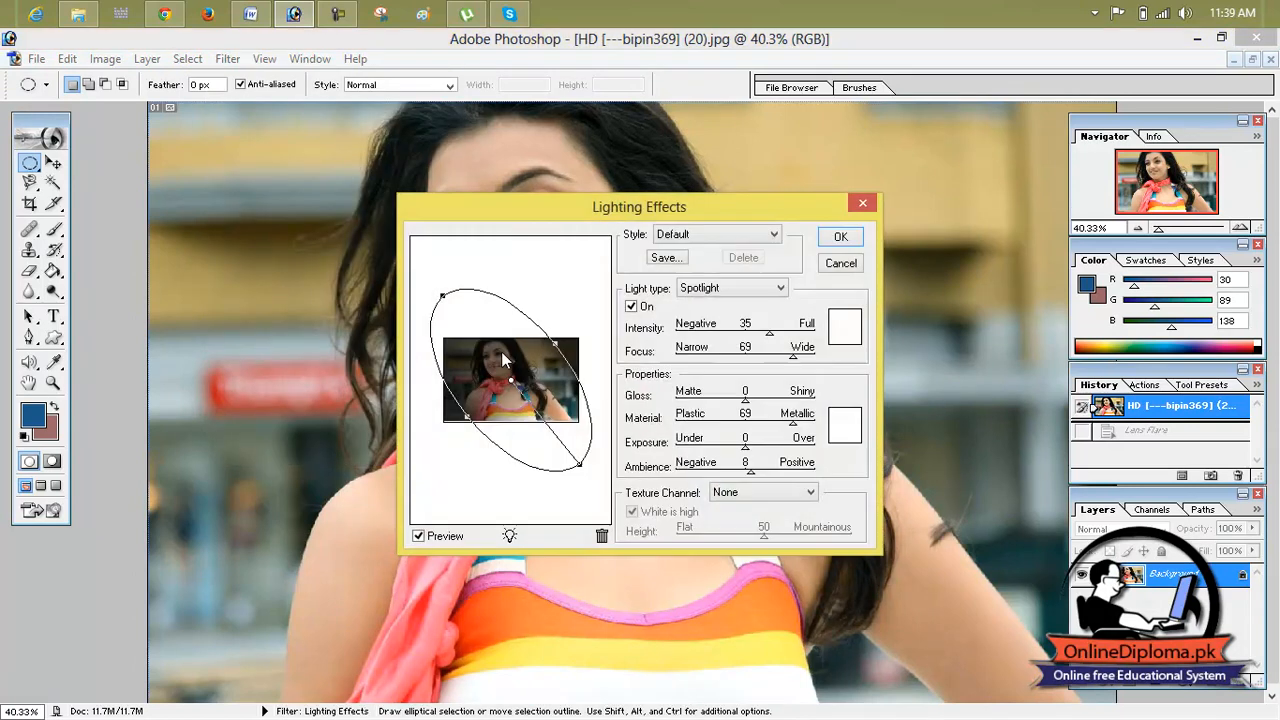
pyautogui.moveTo(556, 347); pyautogui.dragTo(548, 384)
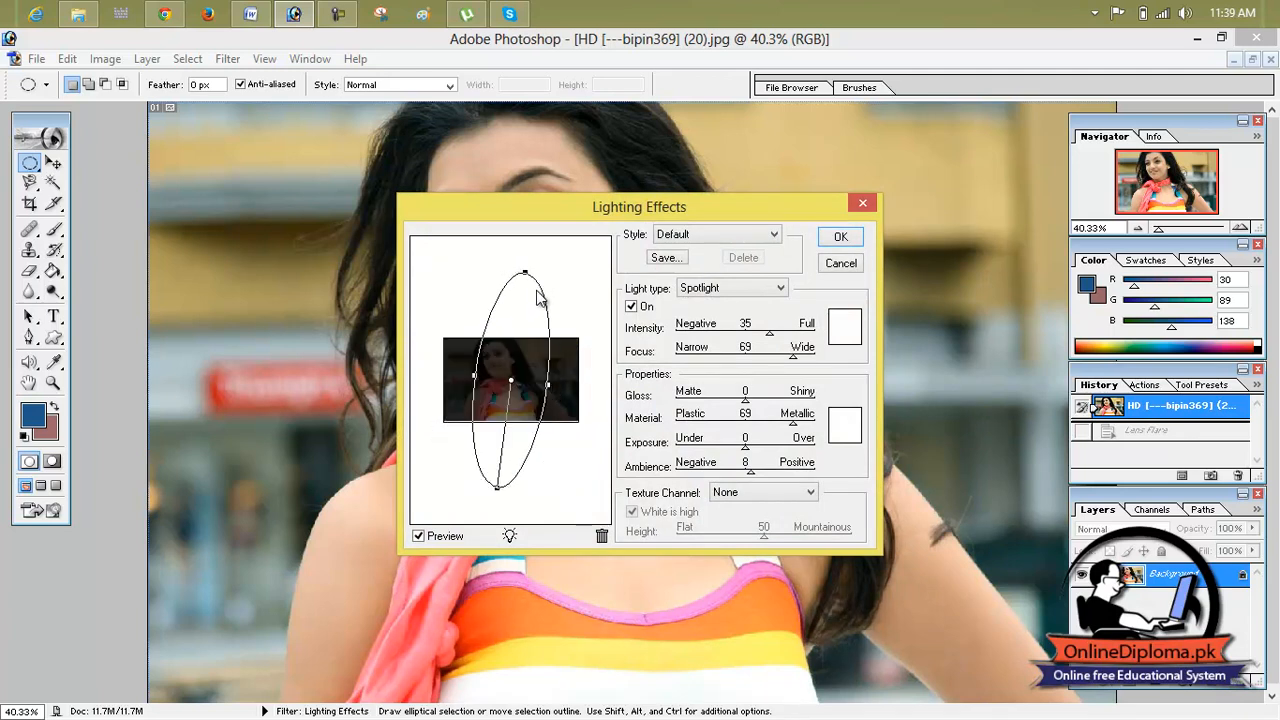
pyautogui.moveTo(527, 275); pyautogui.dragTo(497, 298)
pyautogui.moveTo(473, 386); pyautogui.dragTo(459, 397)
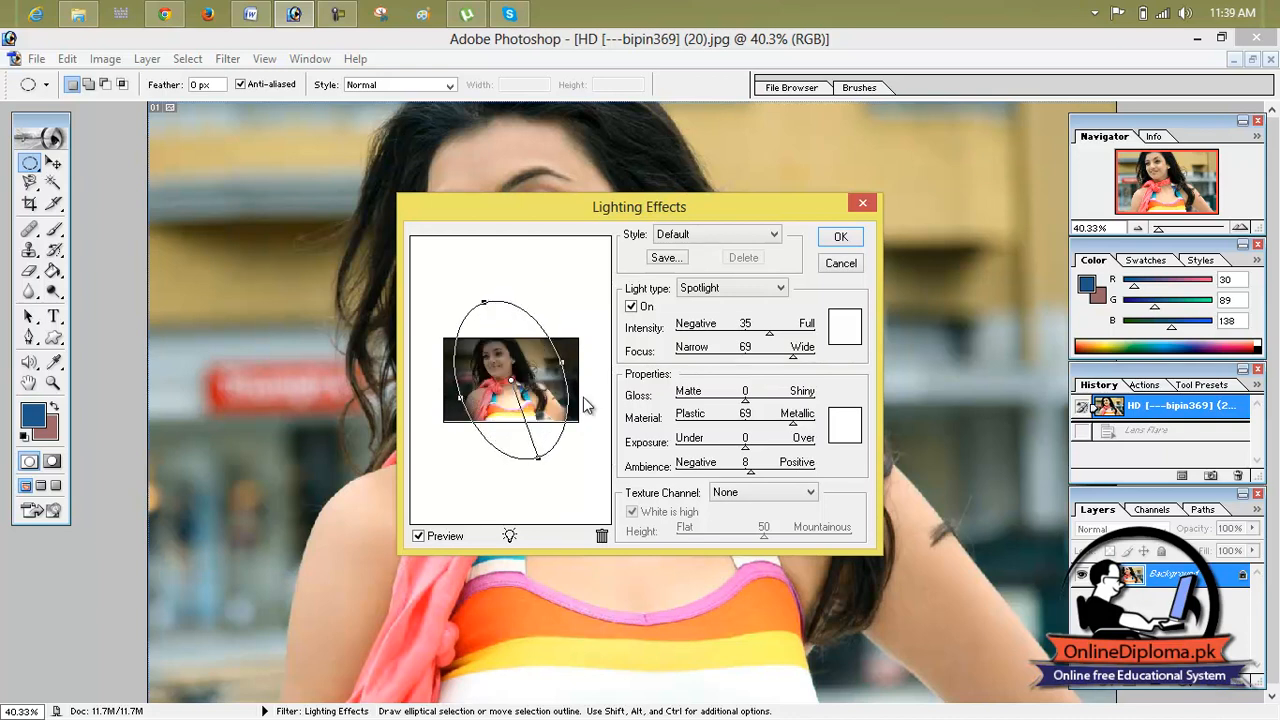
# Step: Try the Circle of Light style with its red spotlight enlarged at the photo's upper right, and switch to the Flashlight style
pyautogui.click(715, 231)
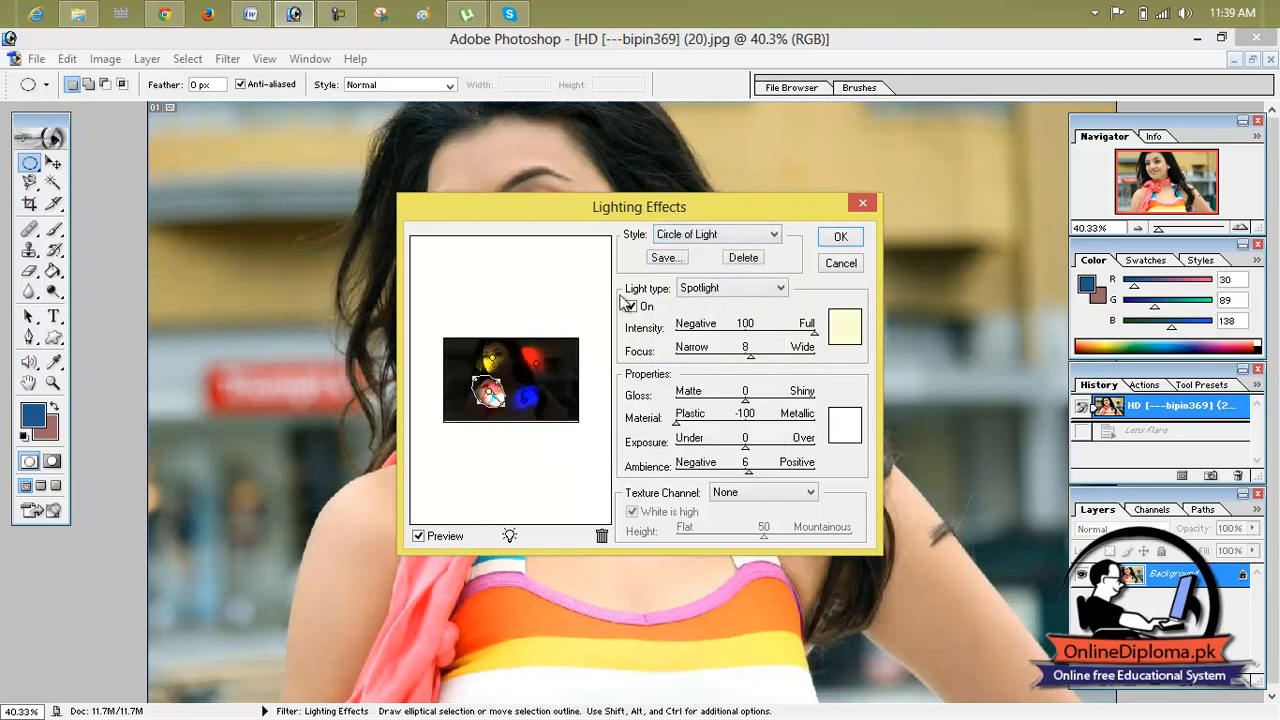
pyautogui.moveTo(498, 380); pyautogui.dragTo(560, 366)
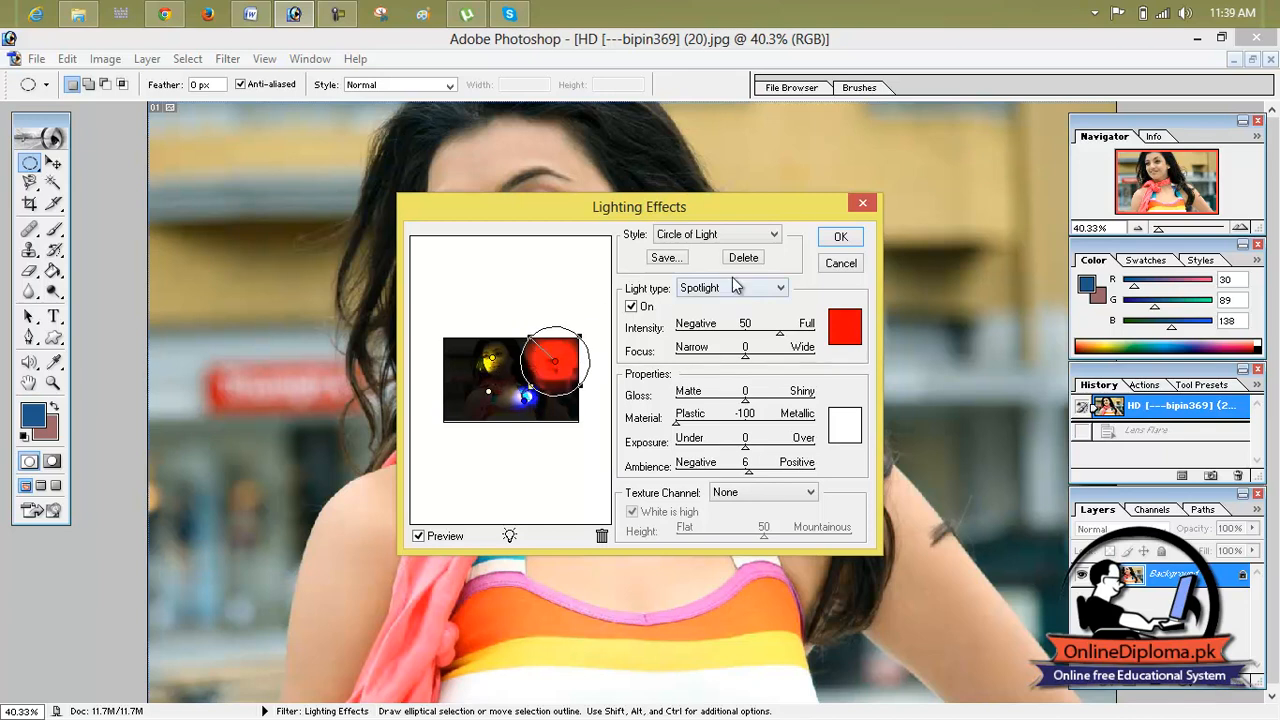
pyautogui.click(752, 235)
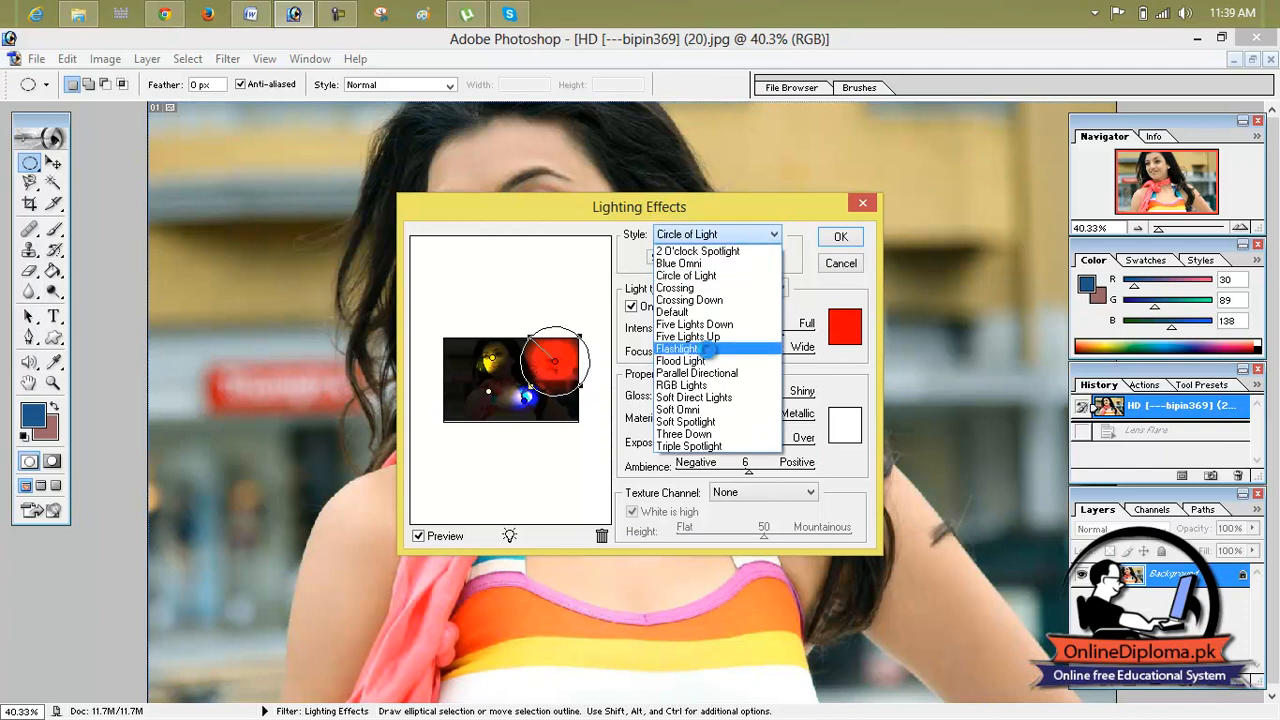
pyautogui.click(707, 350)
# Step: Choose the Soft Direct Lights style with intensity 53, gloss -3, material -60, exposure -53 and ambience -3
pyautogui.click(730, 235)
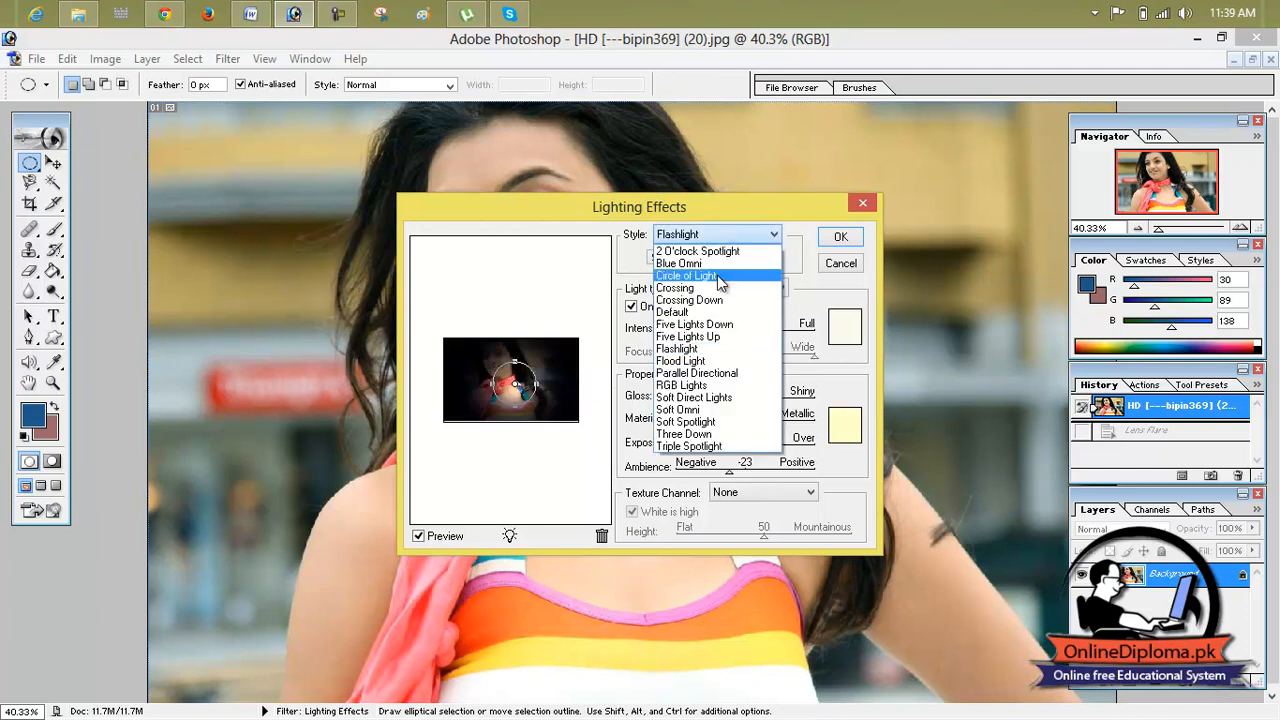
pyautogui.click(719, 397)
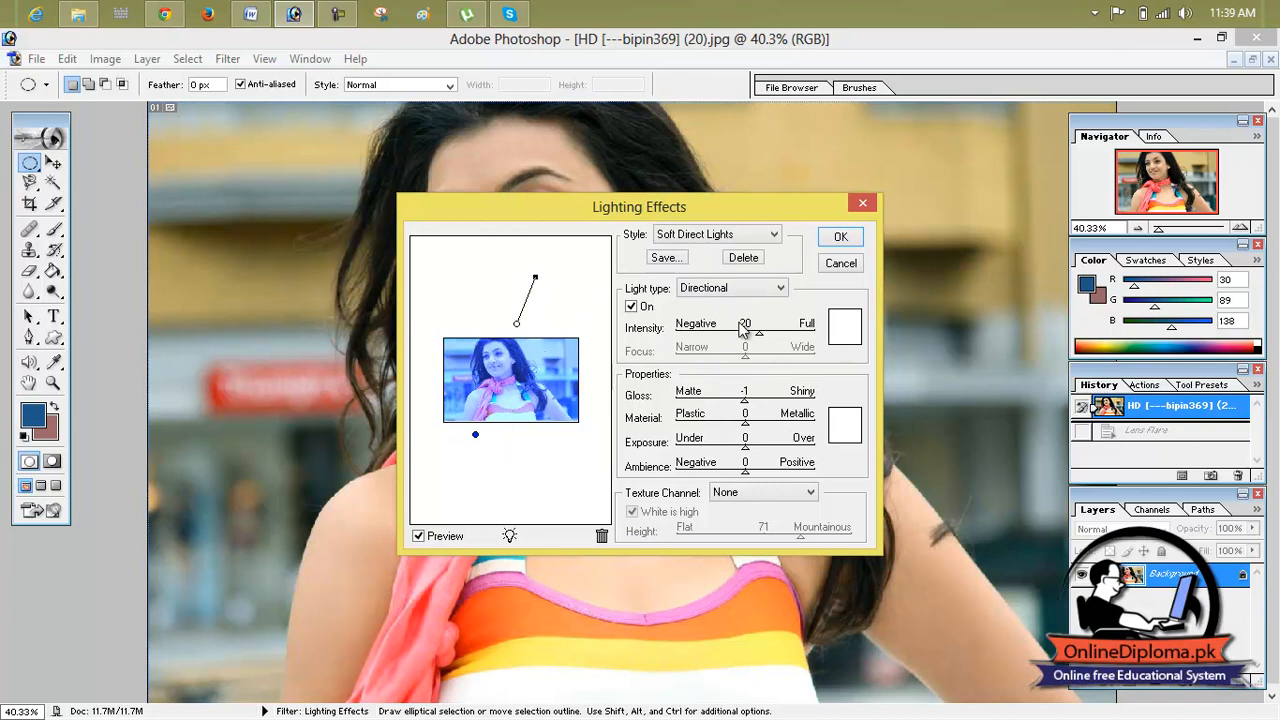
pyautogui.moveTo(752, 410)
pyautogui.mouseDown()
pyautogui.moveTo(706, 410)
pyautogui.moveTo(743, 410)
pyautogui.mouseUp()
pyautogui.moveTo(745, 425); pyautogui.dragTo(712, 477)
pyautogui.moveTo(757, 340)
pyautogui.mouseDown()
pyautogui.moveTo(729, 337)
pyautogui.moveTo(782, 338)
pyautogui.mouseUp()
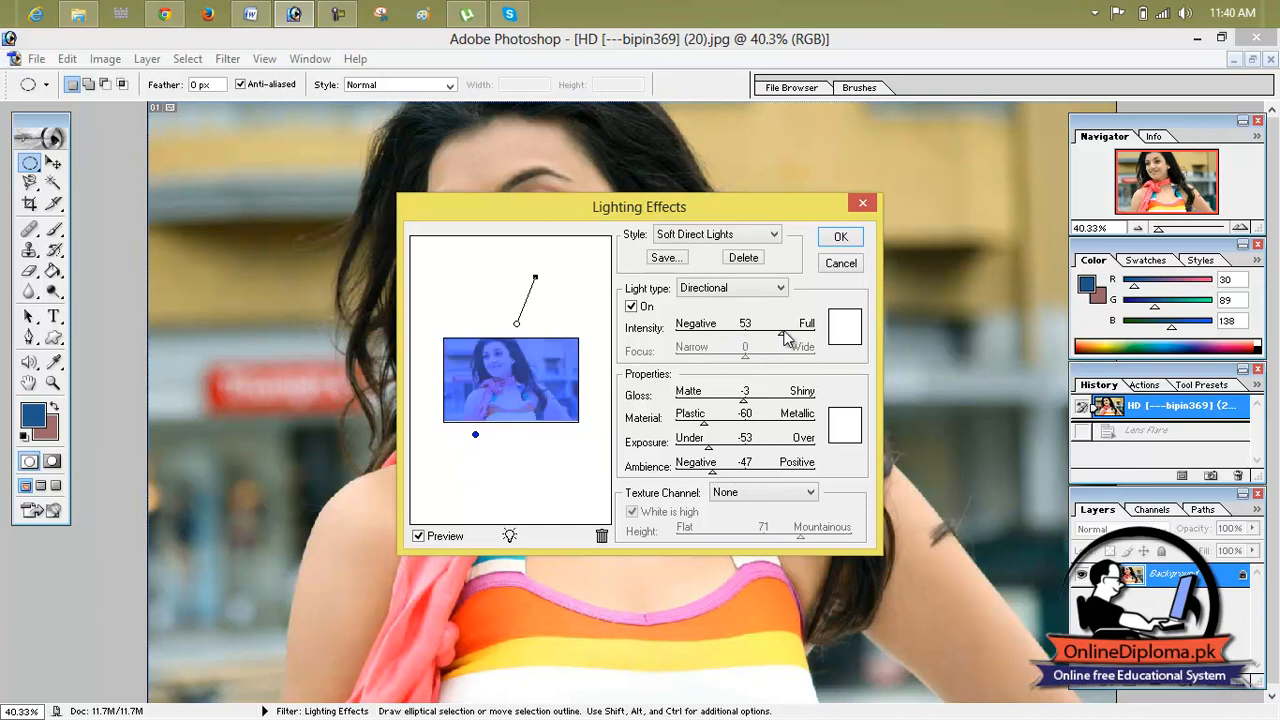
pyautogui.moveTo(712, 472); pyautogui.dragTo(745, 473)
# Step: Try Red as the texture channel for the Soft Direct Lights, and change it to Green
pyautogui.click(754, 493)
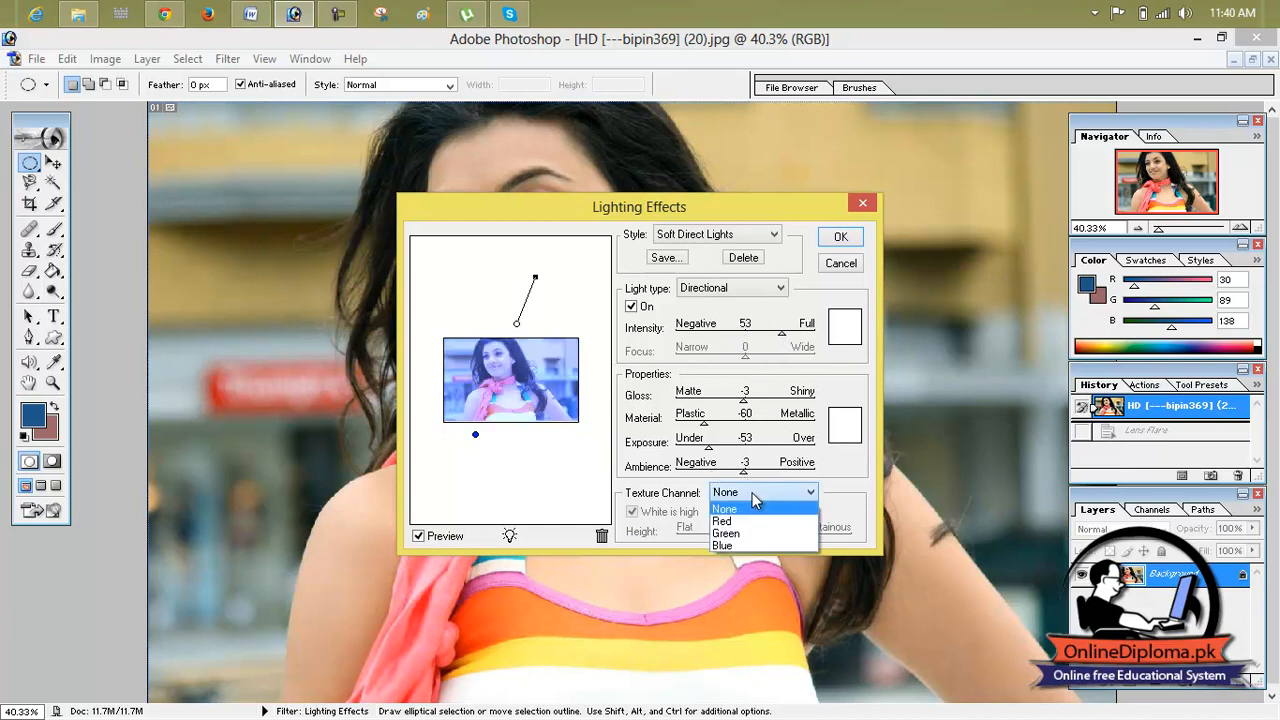
pyautogui.click(750, 521)
pyautogui.click(754, 492)
pyautogui.click(752, 535)
# Step: Apply the Three Down lighting style with one spotlight moved and reshaped over the woman's face, and revert to the opened image state
pyautogui.click(738, 238)
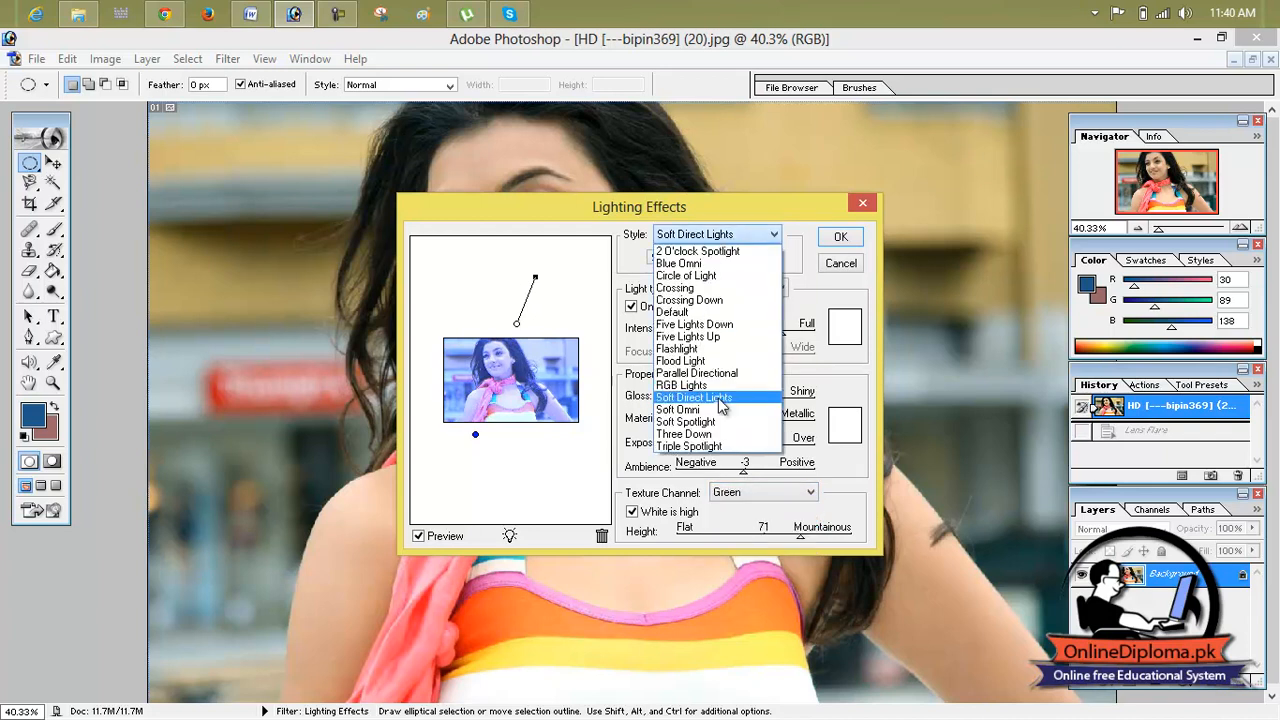
pyautogui.click(724, 435)
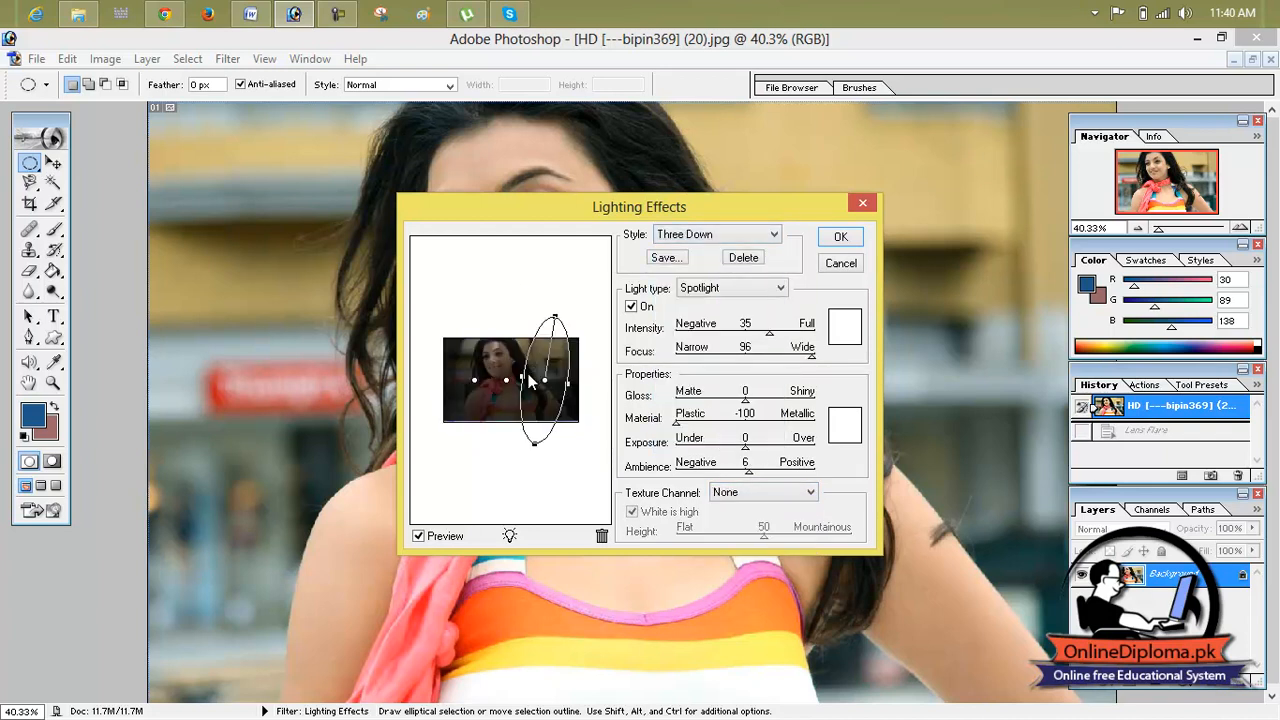
pyautogui.moveTo(501, 378); pyautogui.dragTo(529, 392)
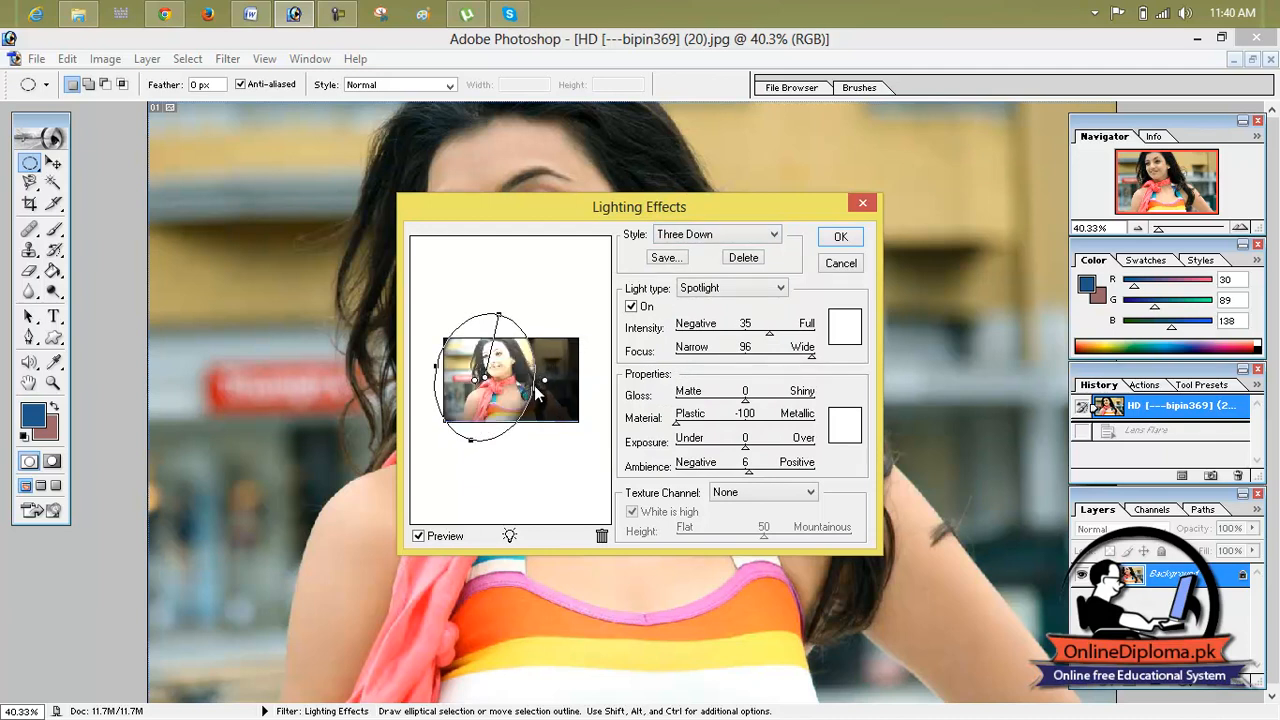
pyautogui.moveTo(437, 366); pyautogui.dragTo(466, 378)
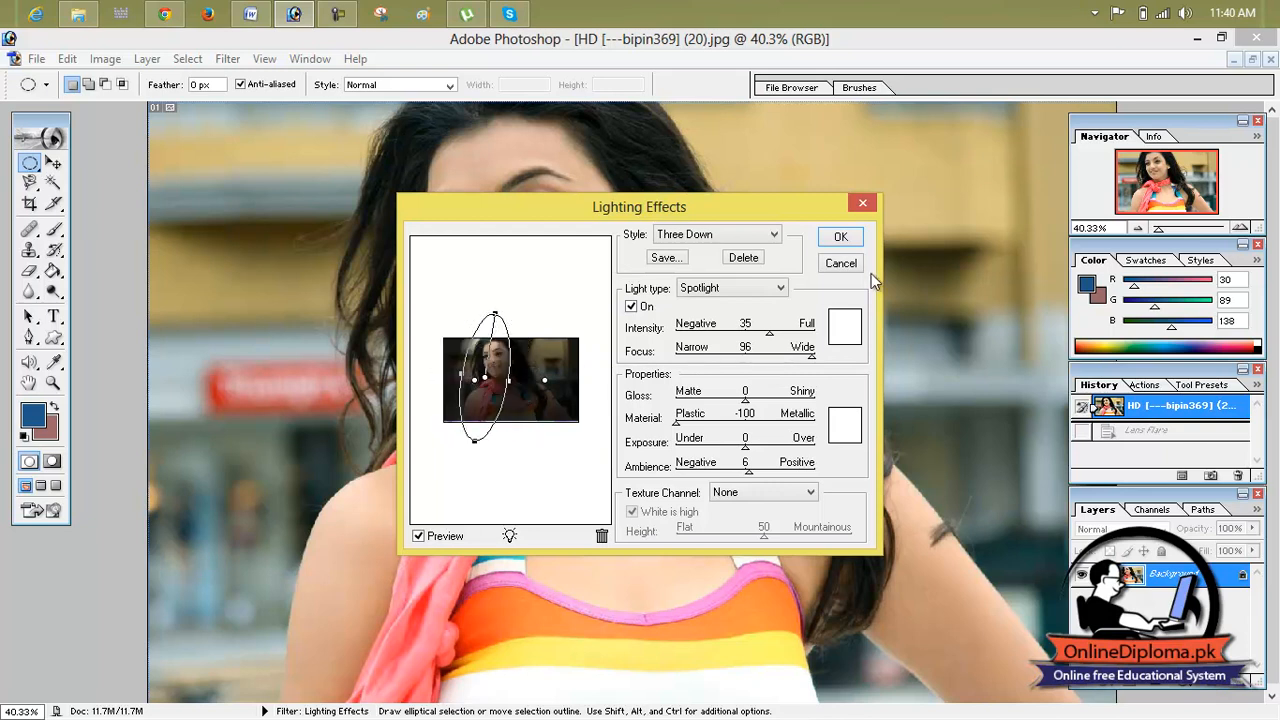
pyautogui.click(846, 238)
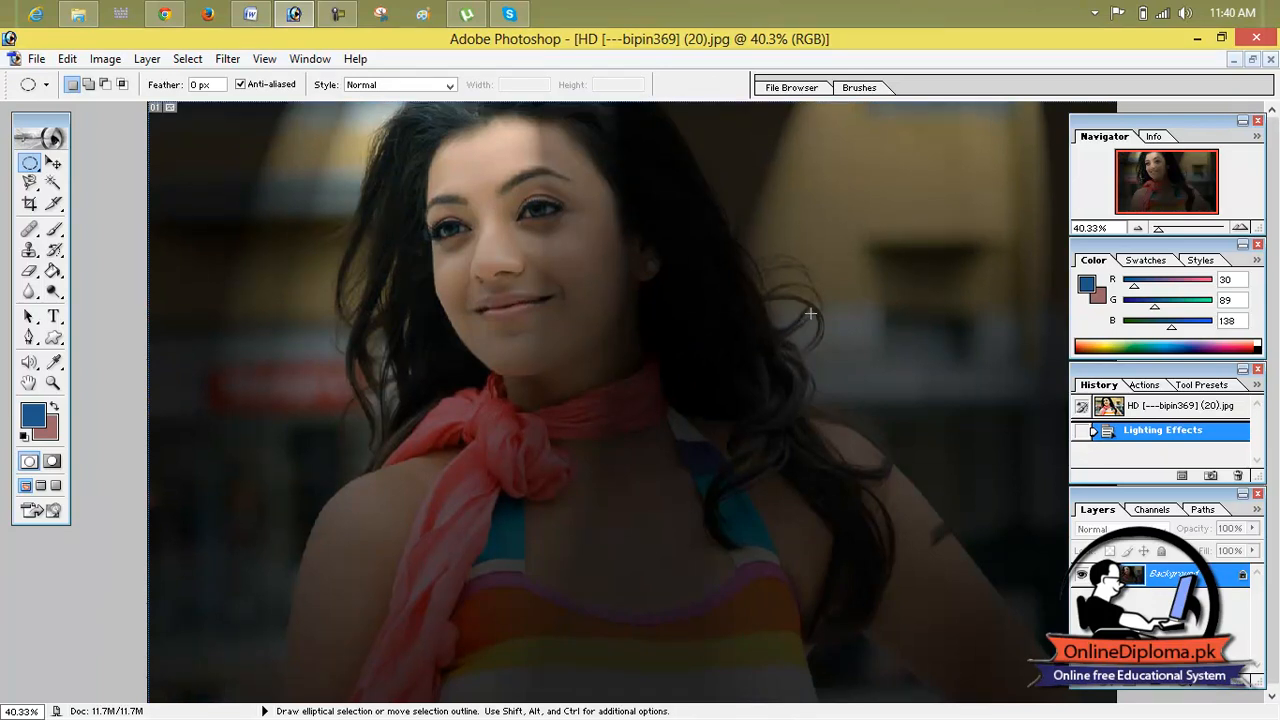
pyautogui.click(1172, 405)
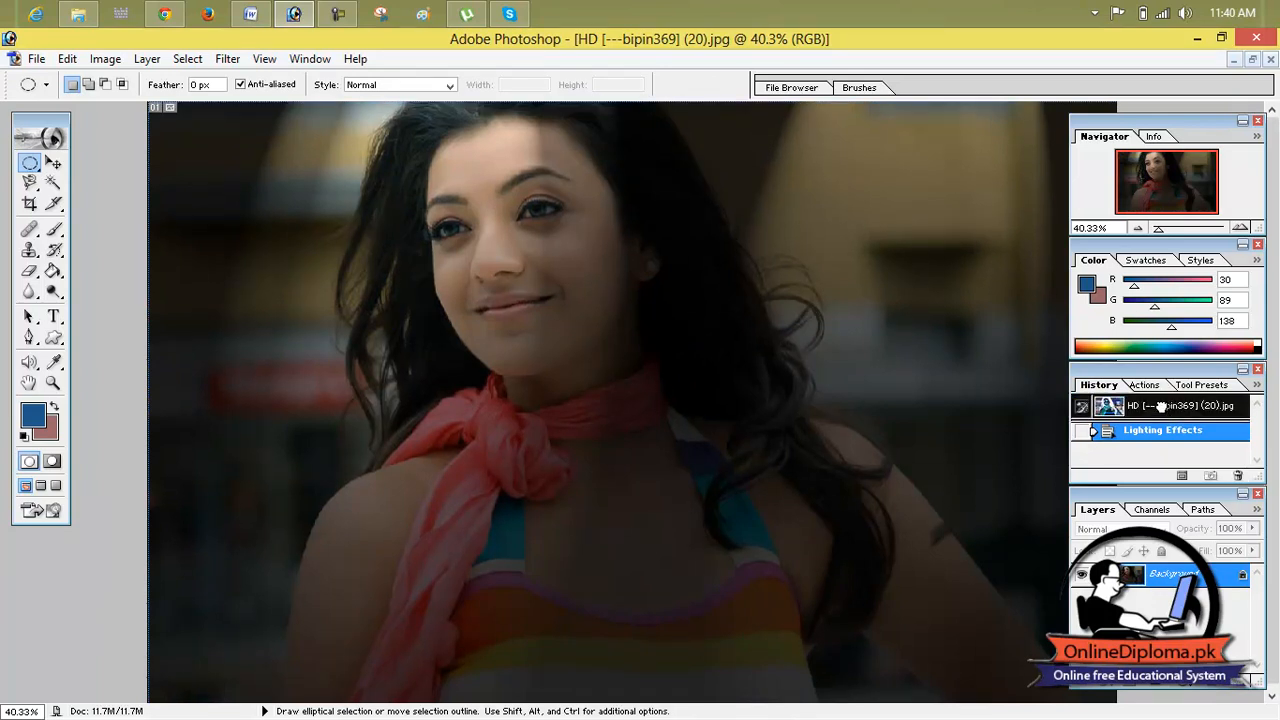
# Step: Apply the Sharpen More filter to the photo
pyautogui.click(227, 60)
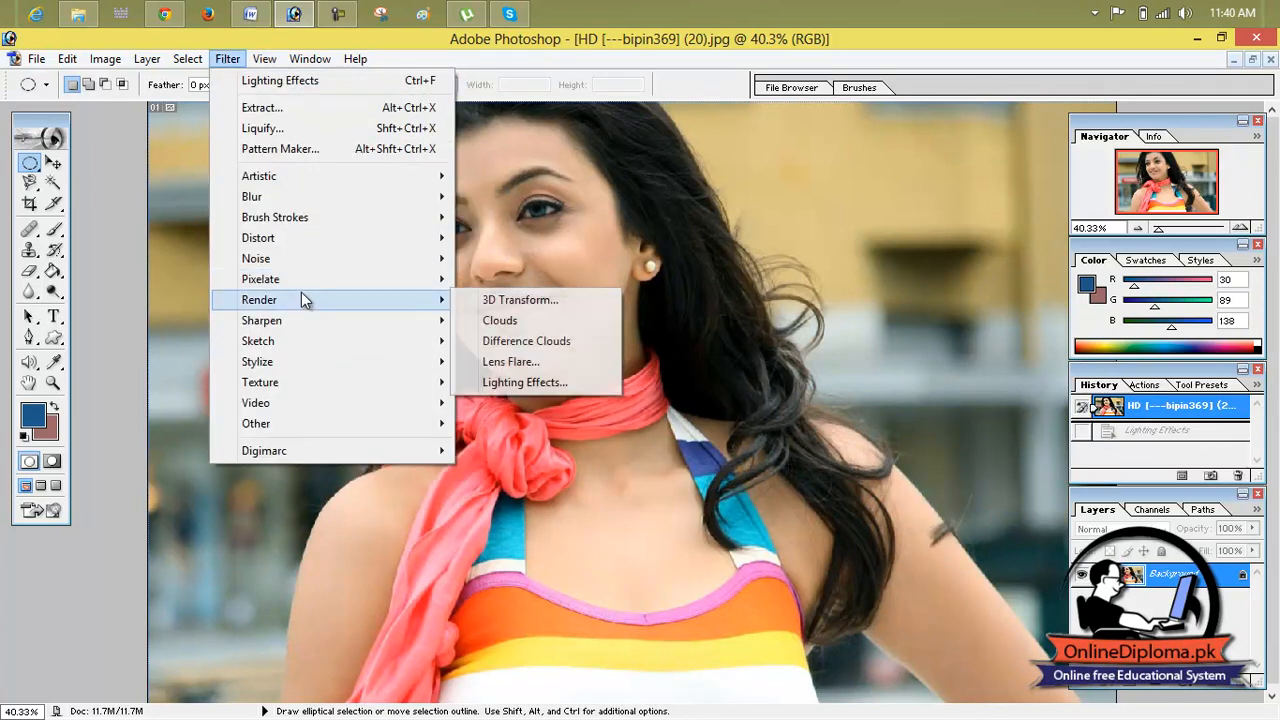
pyautogui.moveTo(314, 316)
pyautogui.click(534, 365)
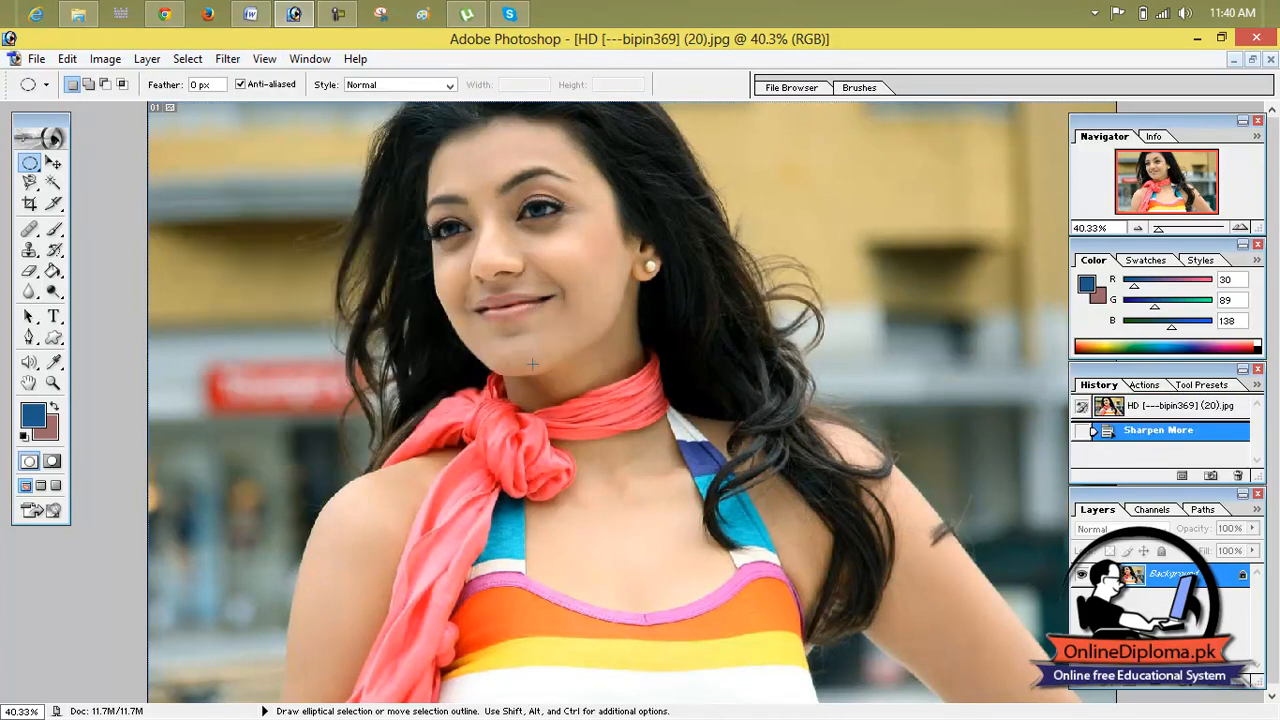
# Step: Apply the Bas Relief sketch filter with detail 4 and reduced smoothness, and revert to the opened image state
pyautogui.click(149, 60)
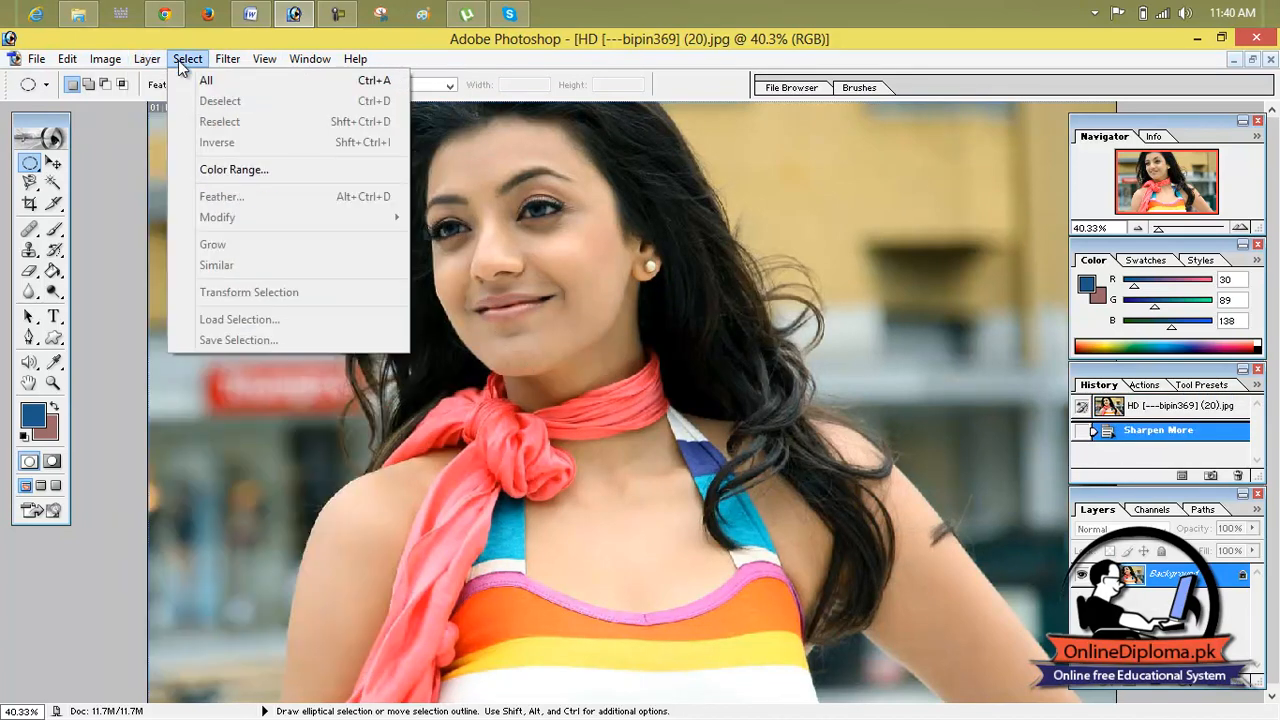
pyautogui.moveTo(346, 339)
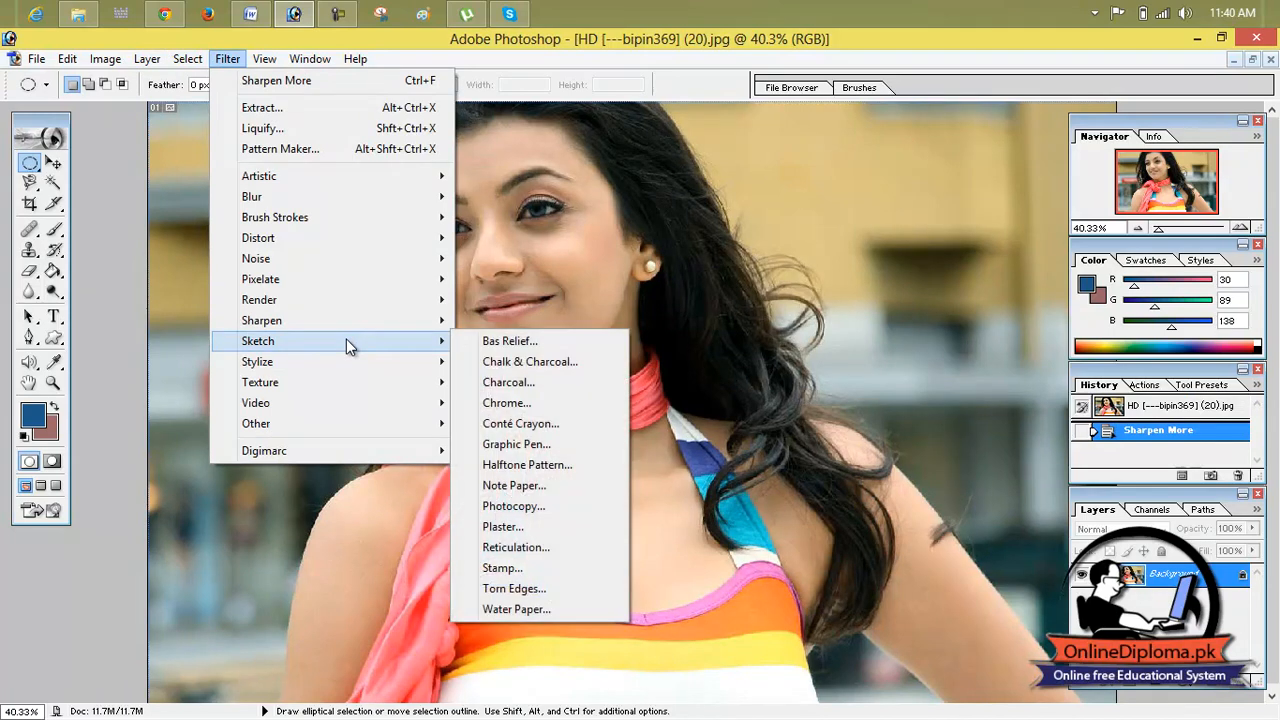
pyautogui.click(563, 341)
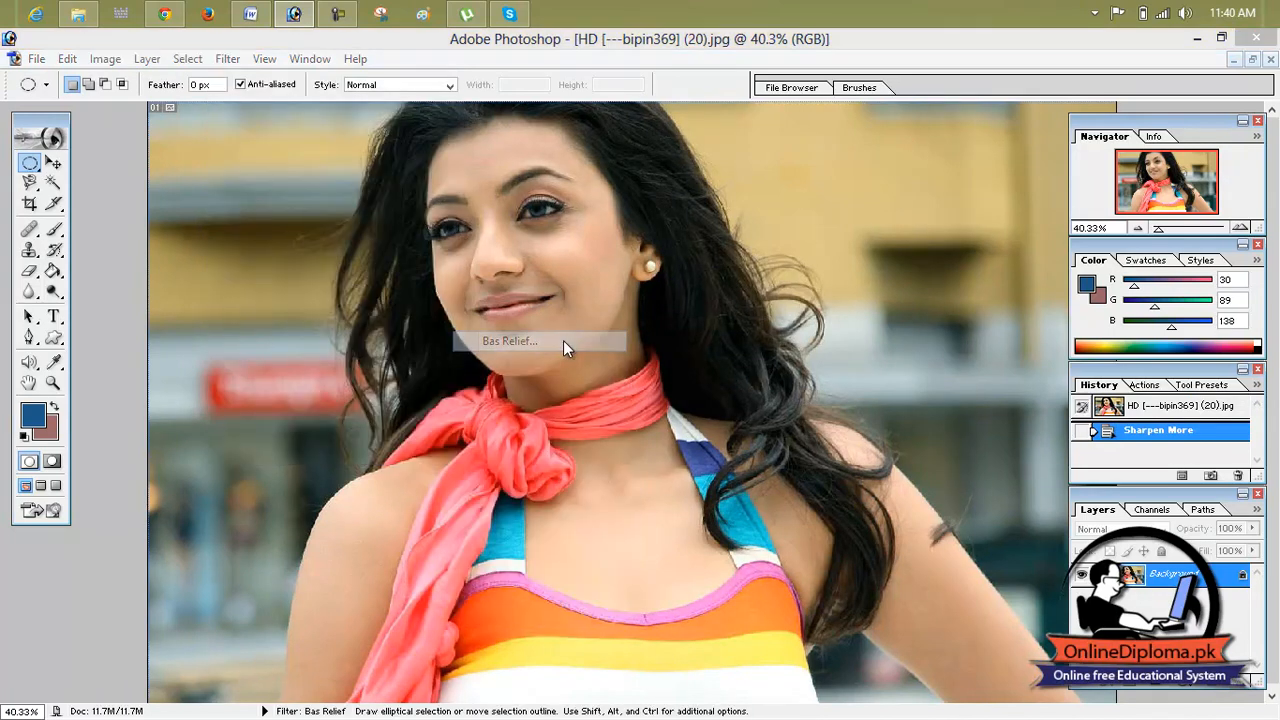
pyautogui.click(521, 348)
pyautogui.click(521, 348)
pyautogui.click(521, 348)
pyautogui.click(521, 347)
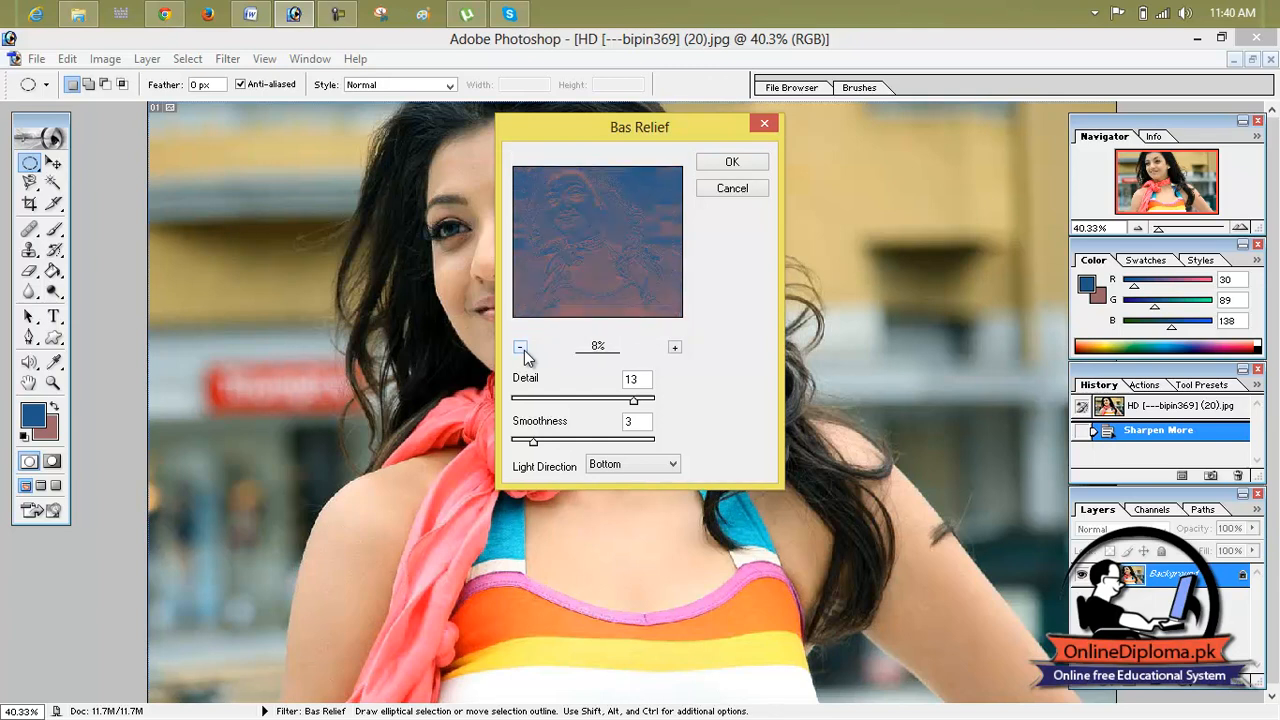
pyautogui.moveTo(635, 398); pyautogui.dragTo(548, 400)
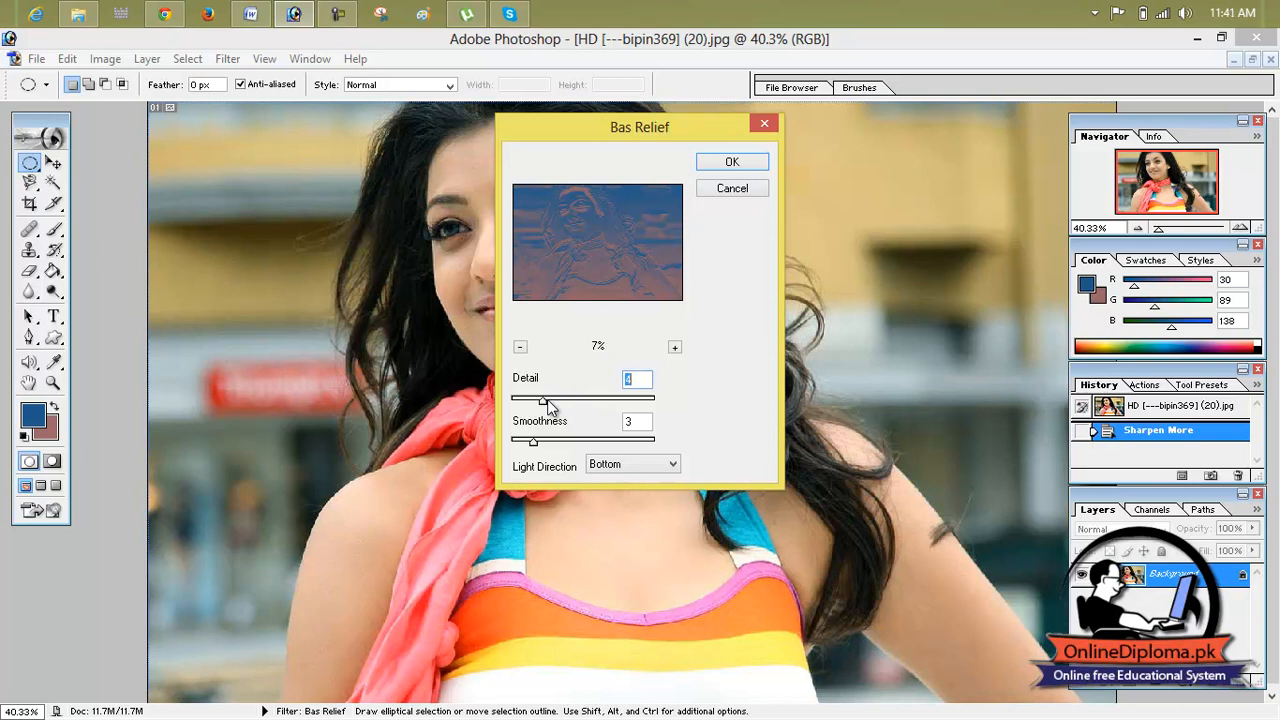
pyautogui.moveTo(534, 442)
pyautogui.mouseDown()
pyautogui.moveTo(594, 442)
pyautogui.moveTo(522, 441)
pyautogui.mouseUp()
pyautogui.click(711, 168)
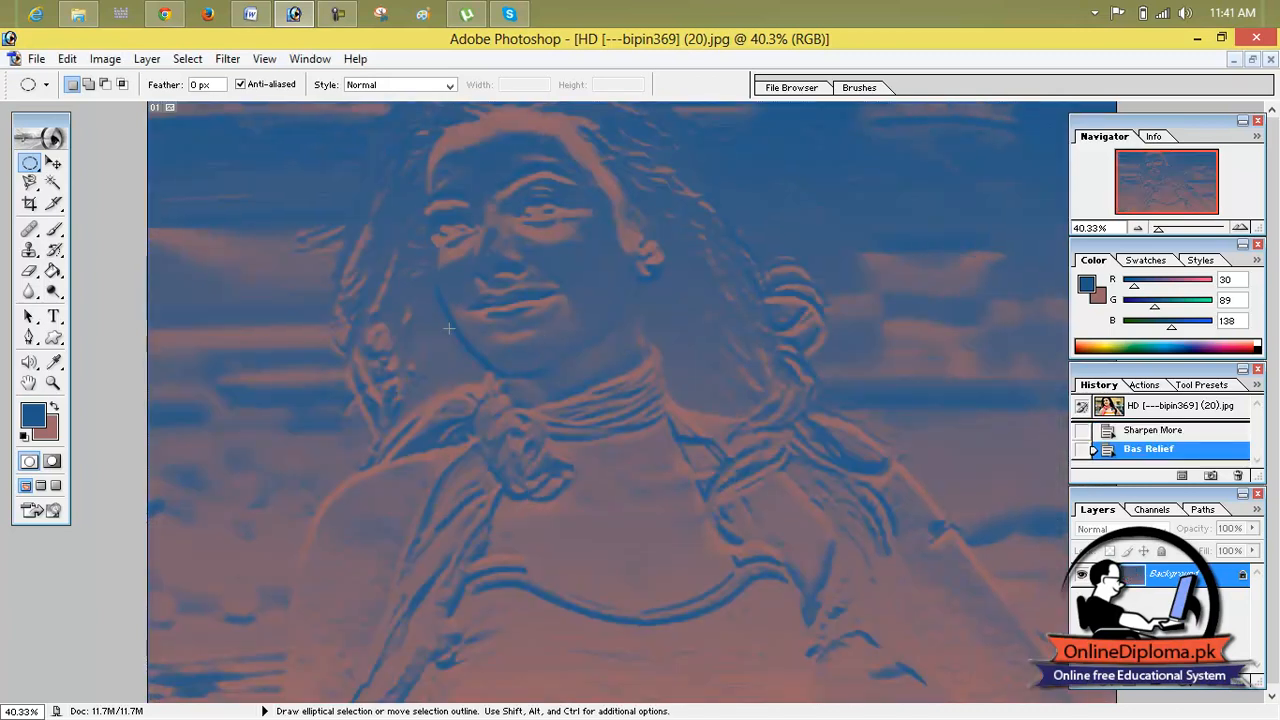
pyautogui.click(1108, 408)
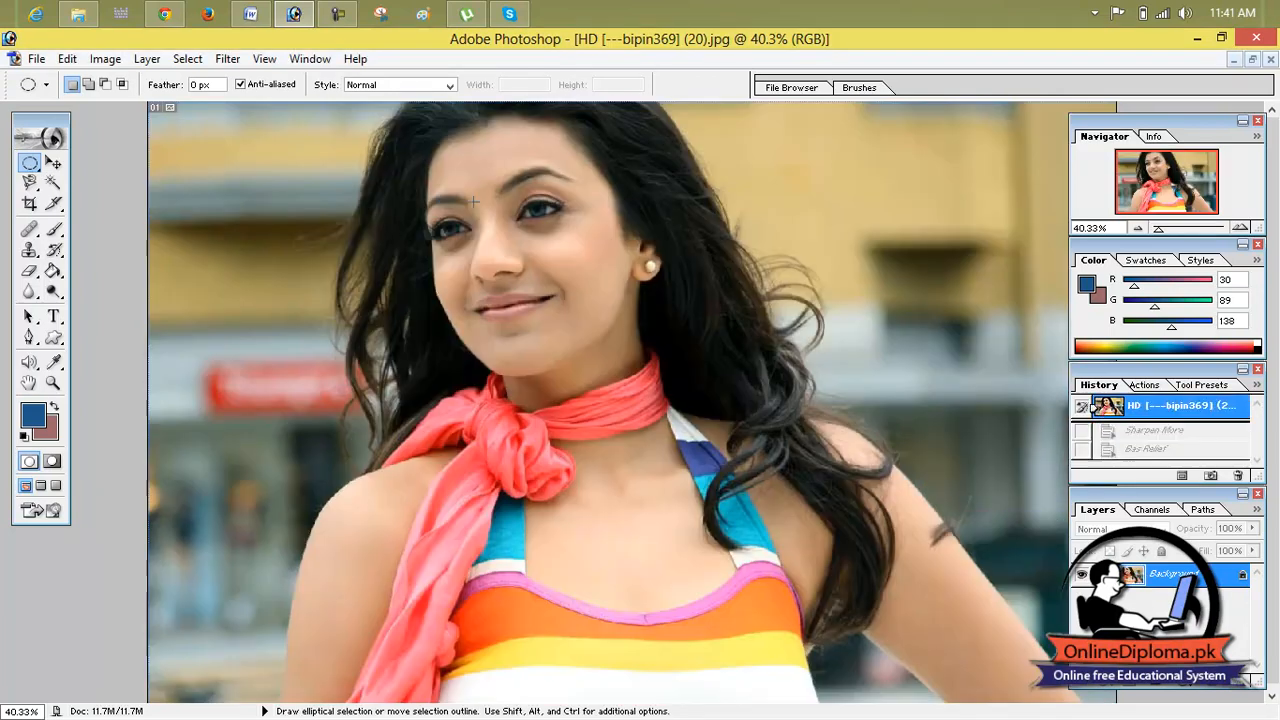
# Step: Apply the Chalk & Charcoal filter with charcoal area 1, chalk area 2 and stroke pressure 0, and revert to the opened image state
pyautogui.click(213, 62)
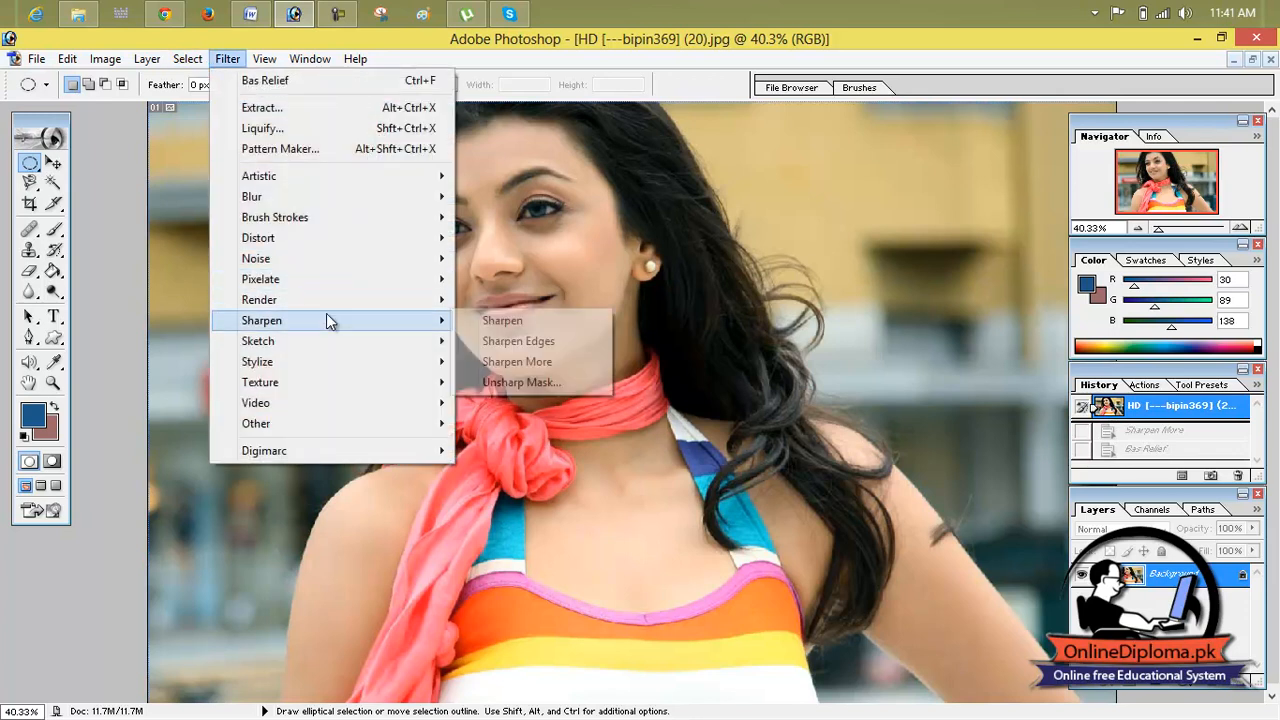
pyautogui.moveTo(340, 345)
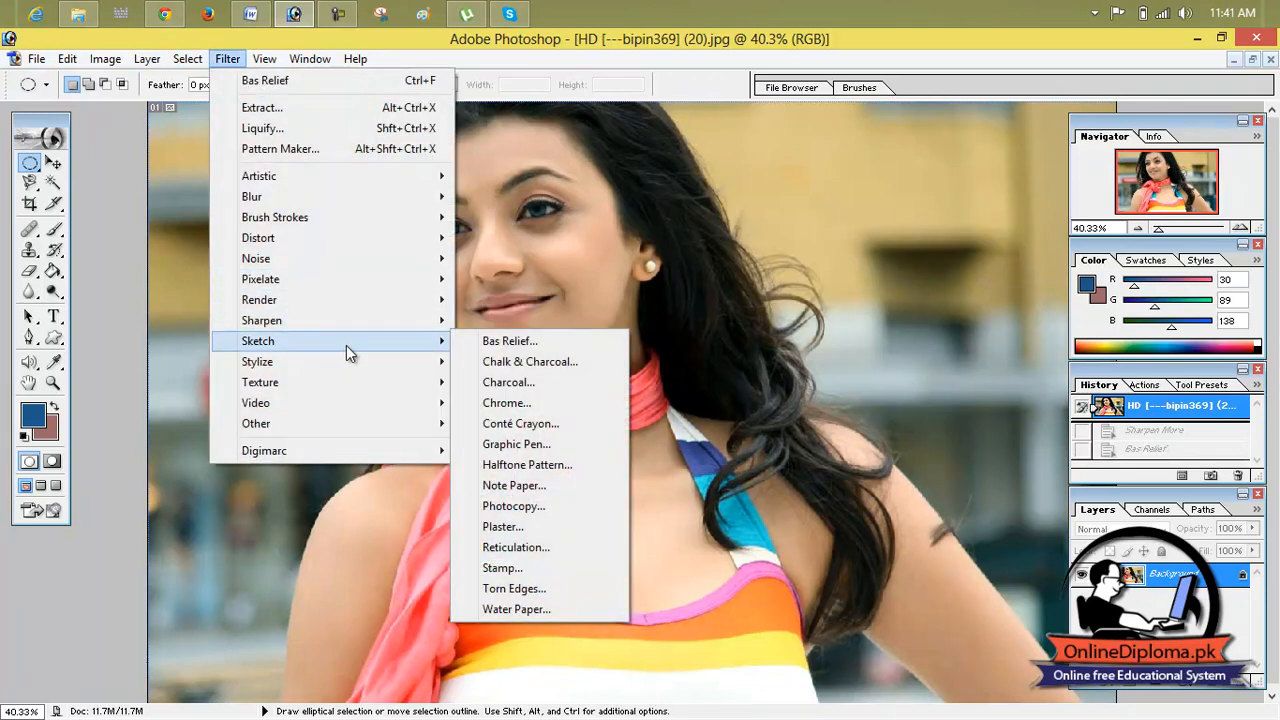
pyautogui.click(562, 364)
pyautogui.moveTo(554, 397); pyautogui.dragTo(533, 396)
pyautogui.click(521, 344)
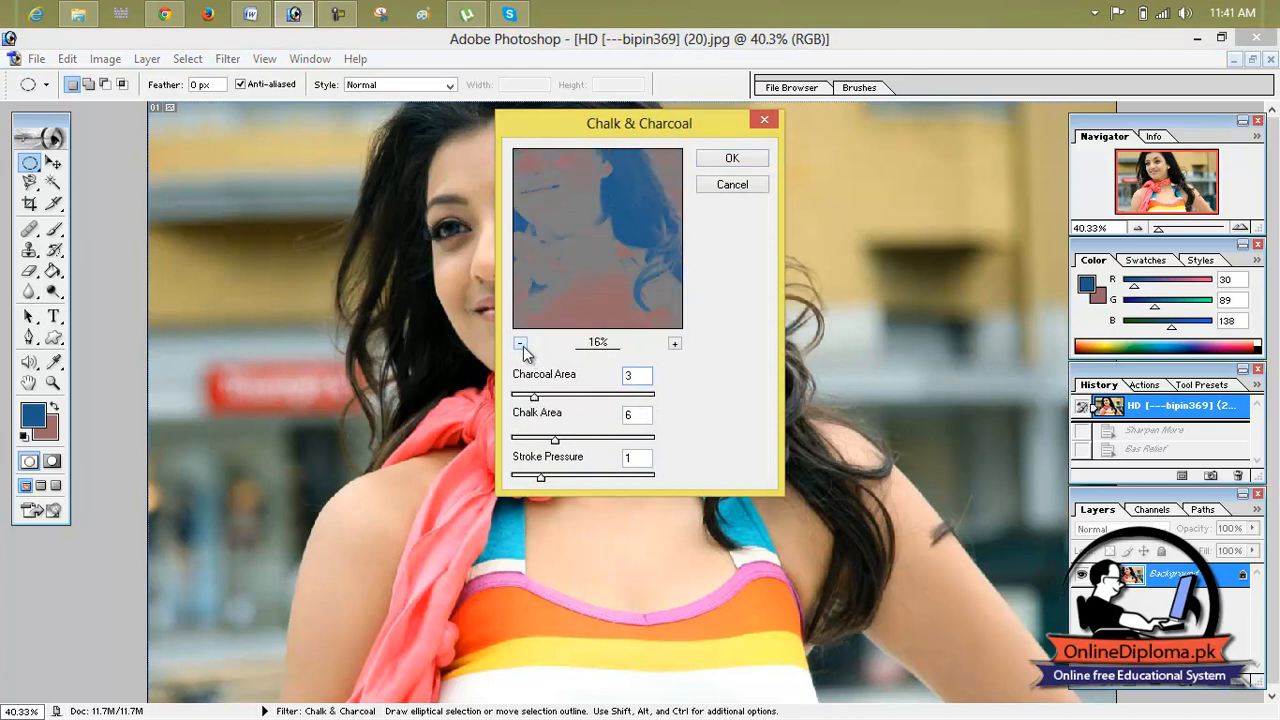
pyautogui.click(521, 344)
pyautogui.click(521, 344)
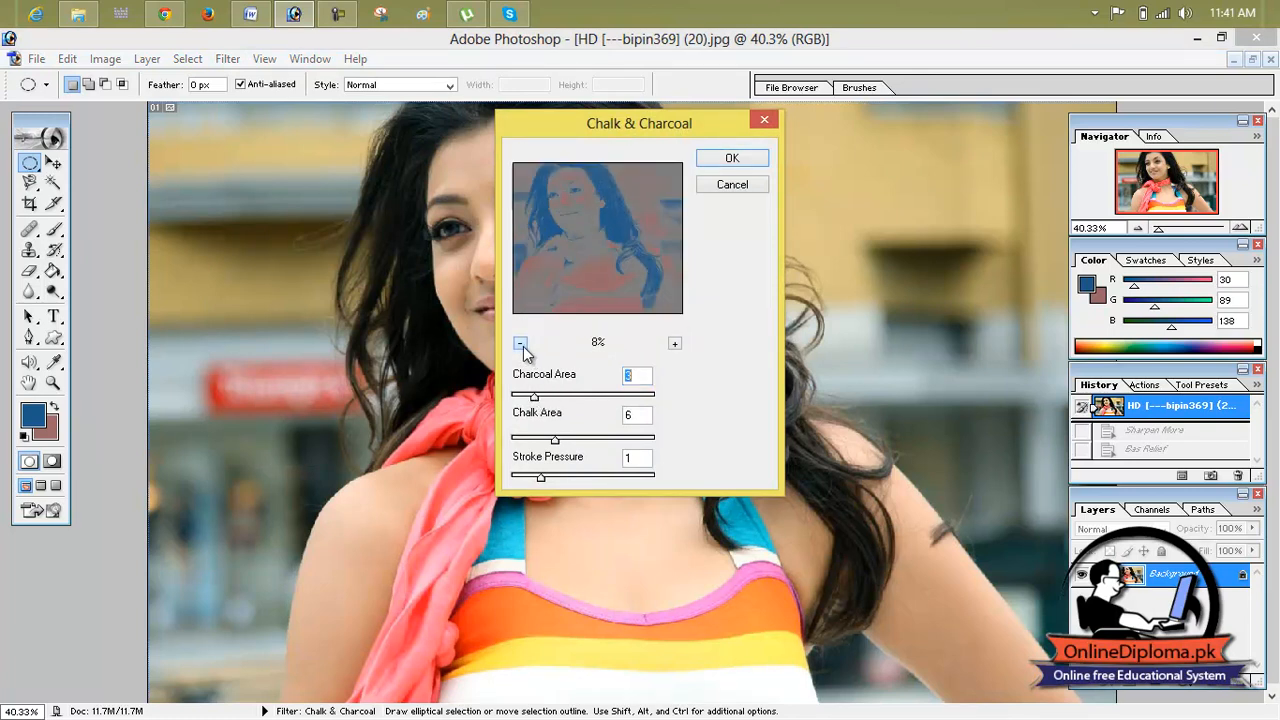
pyautogui.moveTo(533, 396); pyautogui.dragTo(520, 398)
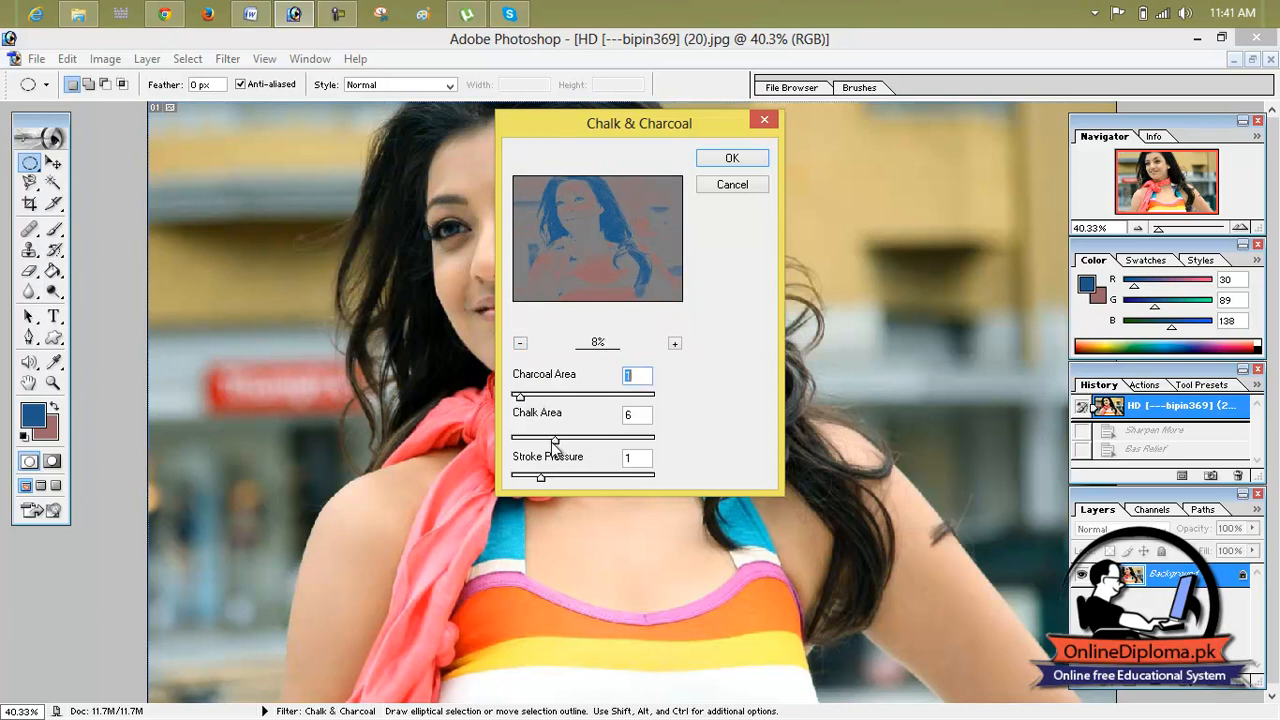
pyautogui.moveTo(542, 440)
pyautogui.mouseDown()
pyautogui.moveTo(524, 441)
pyautogui.moveTo(522, 481)
pyautogui.mouseUp()
pyautogui.click(542, 478)
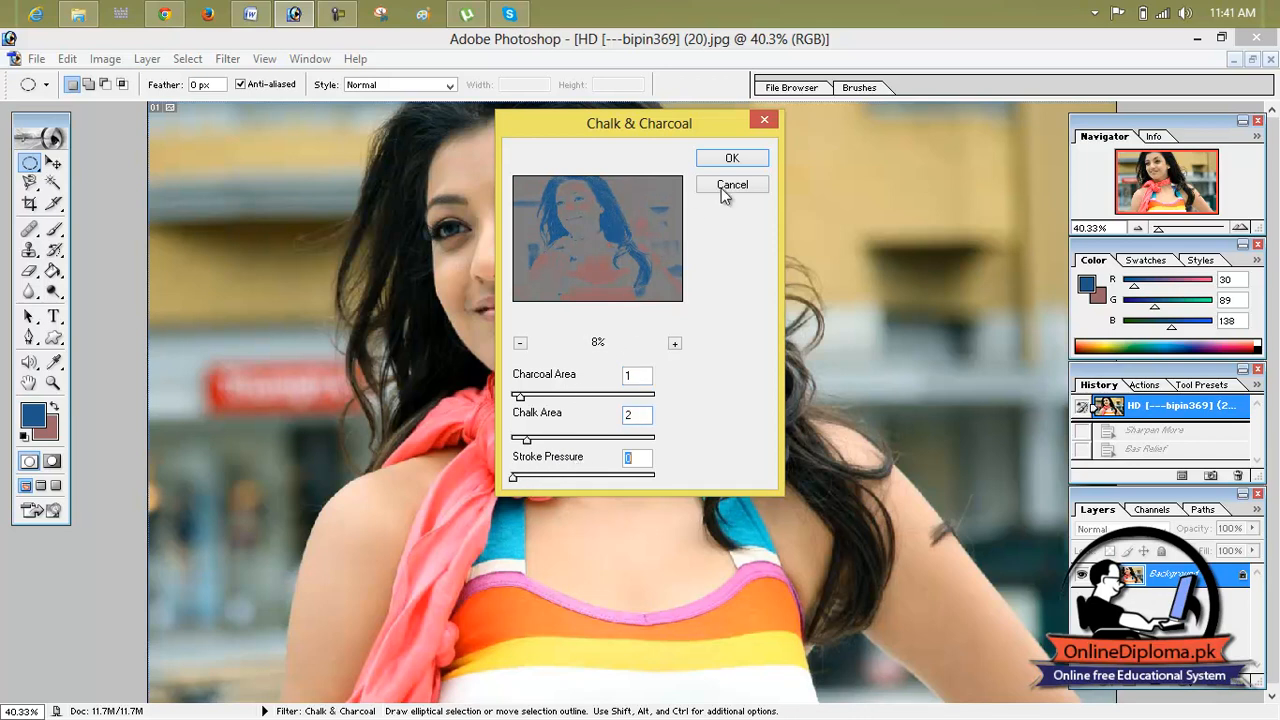
pyautogui.click(735, 160)
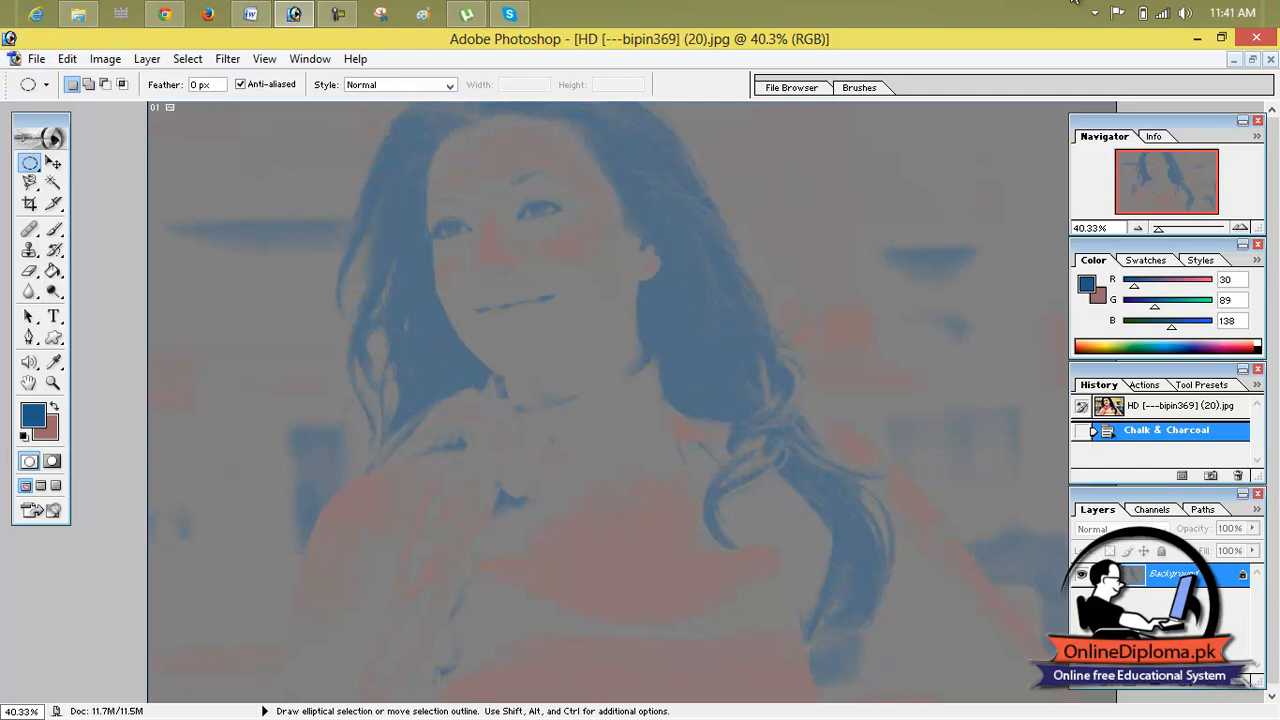
pyautogui.click(1160, 410)
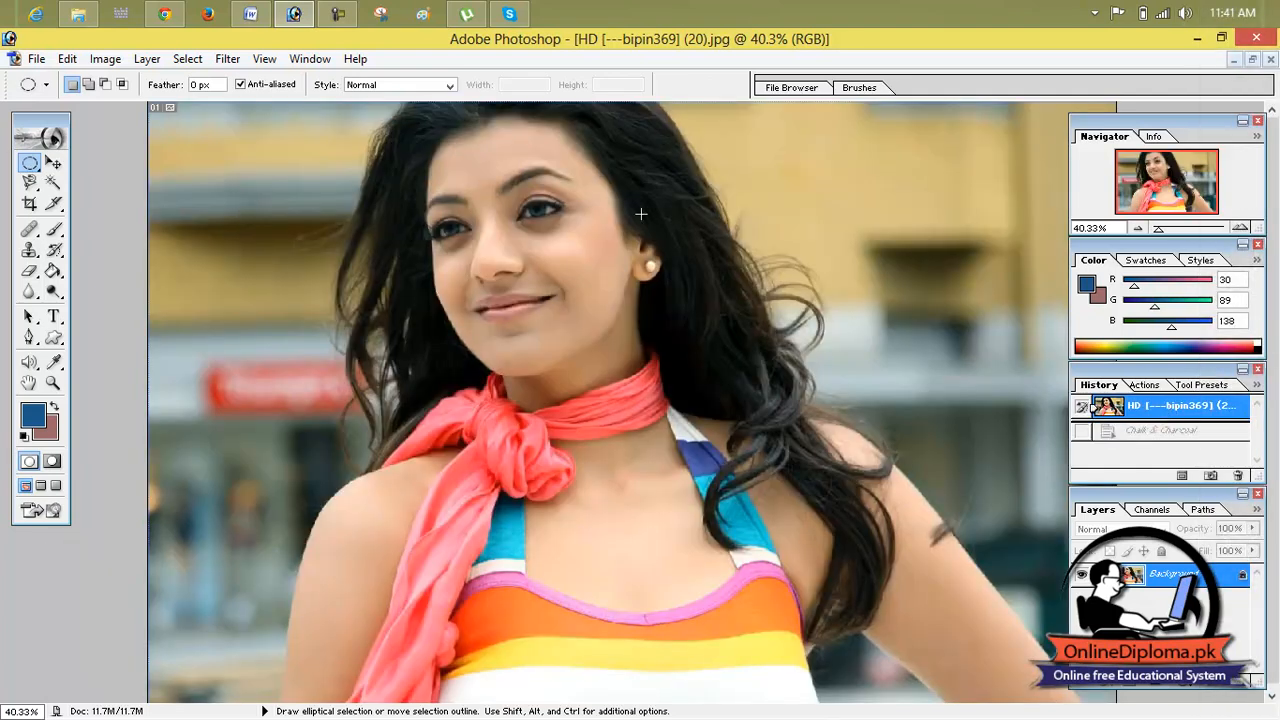
# Step: Apply the Halftone Pattern filter with size 1, contrast 5 and the Dot pattern type, and revert to the opened image state
pyautogui.click(188, 58)
pyautogui.moveTo(222, 58)
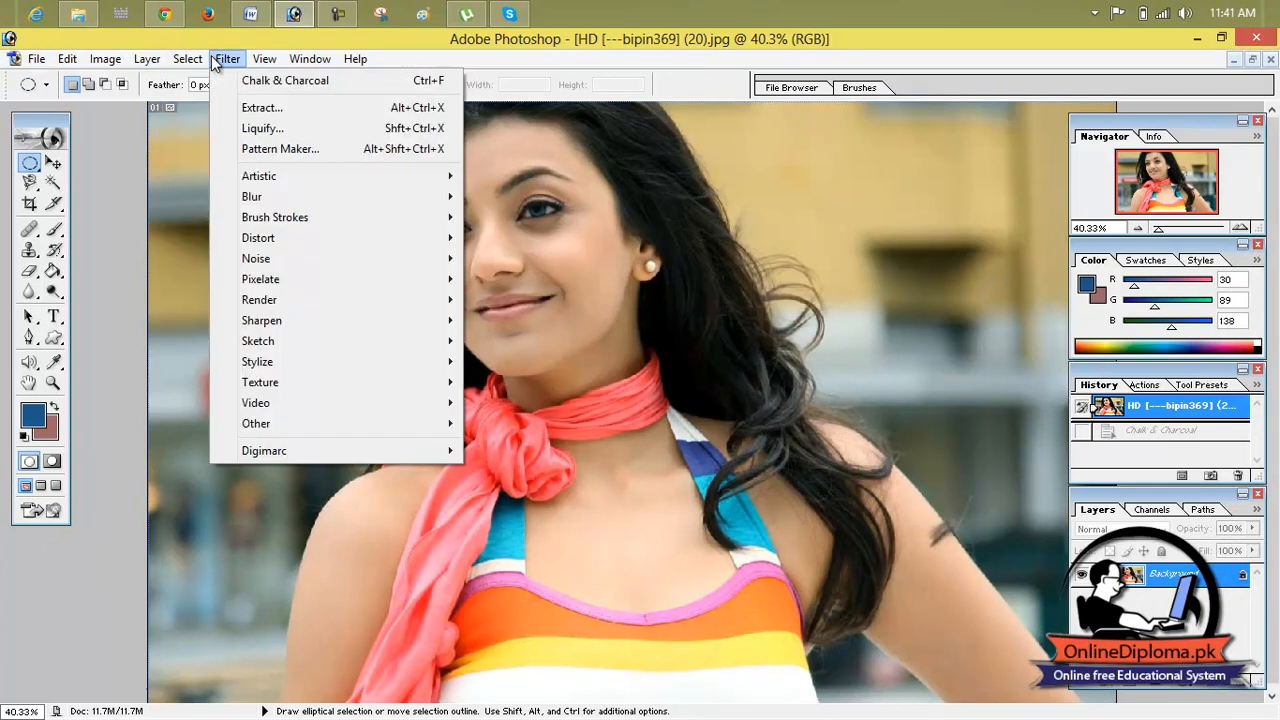
pyautogui.moveTo(310, 326)
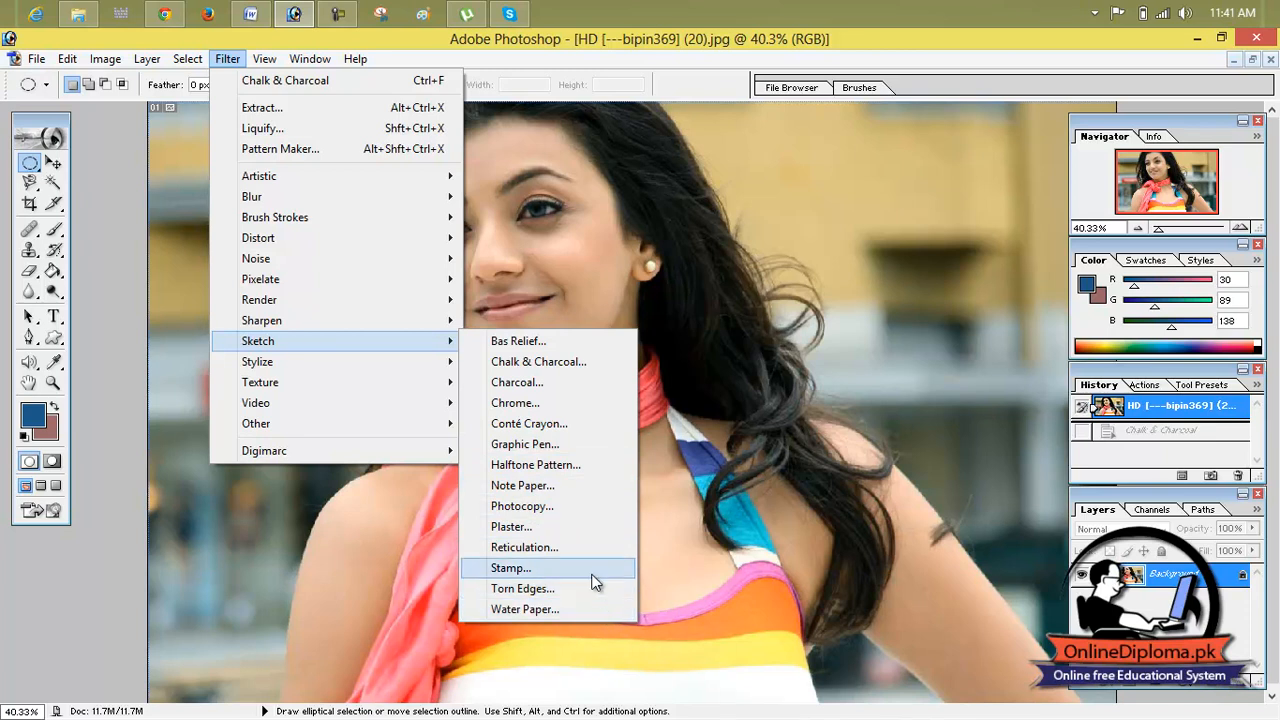
pyautogui.click(584, 465)
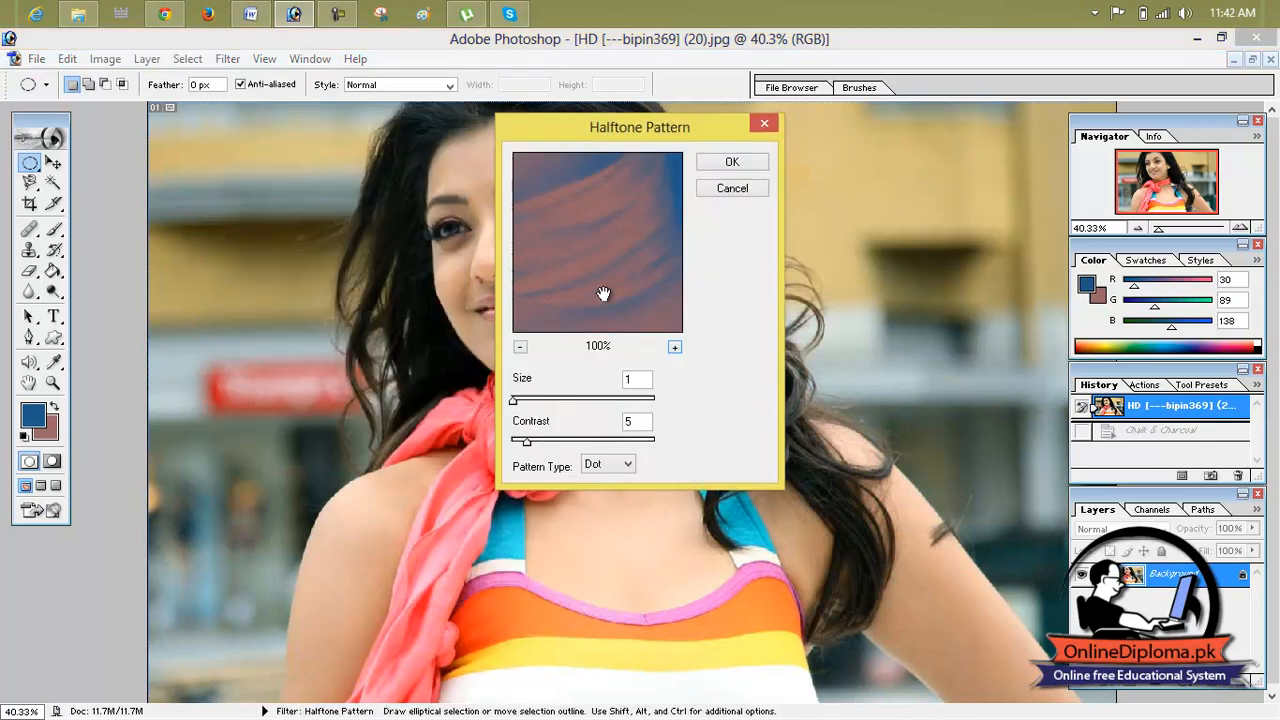
pyautogui.click(520, 347)
pyautogui.click(520, 347)
pyautogui.click(520, 347)
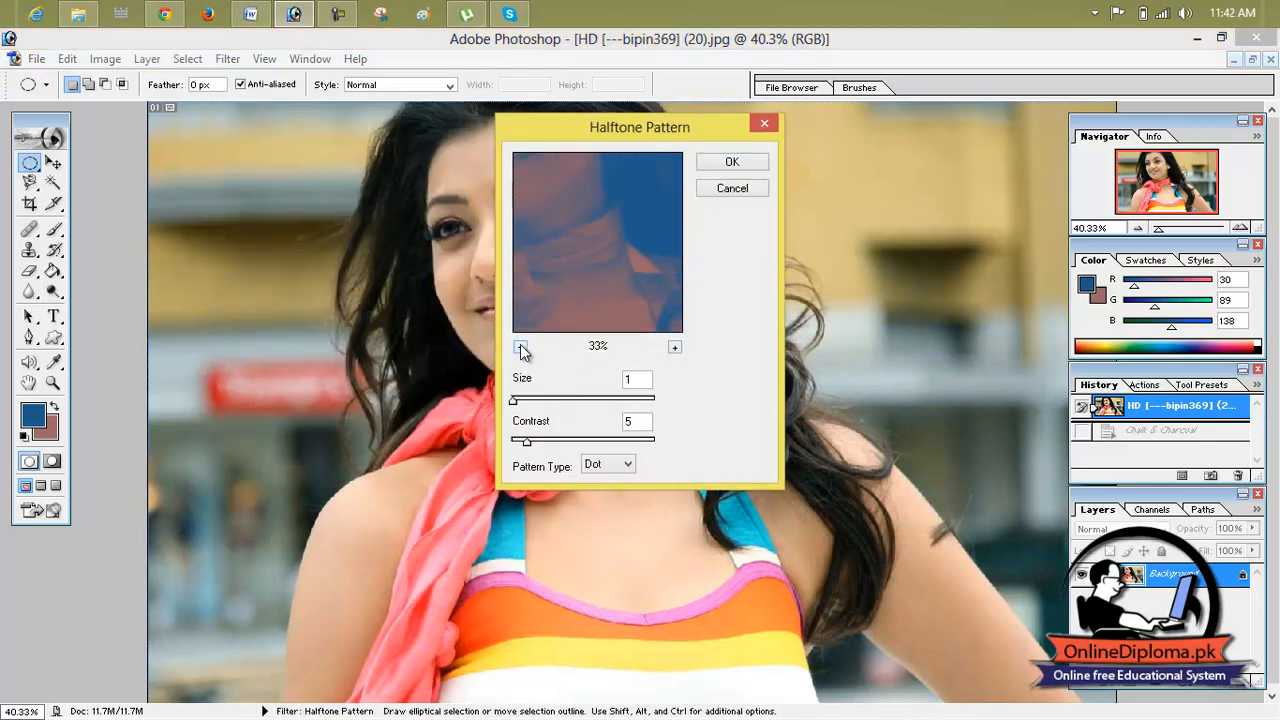
pyautogui.click(520, 347)
pyautogui.click(520, 347)
pyautogui.click(520, 347)
pyautogui.moveTo(587, 216); pyautogui.dragTo(609, 242)
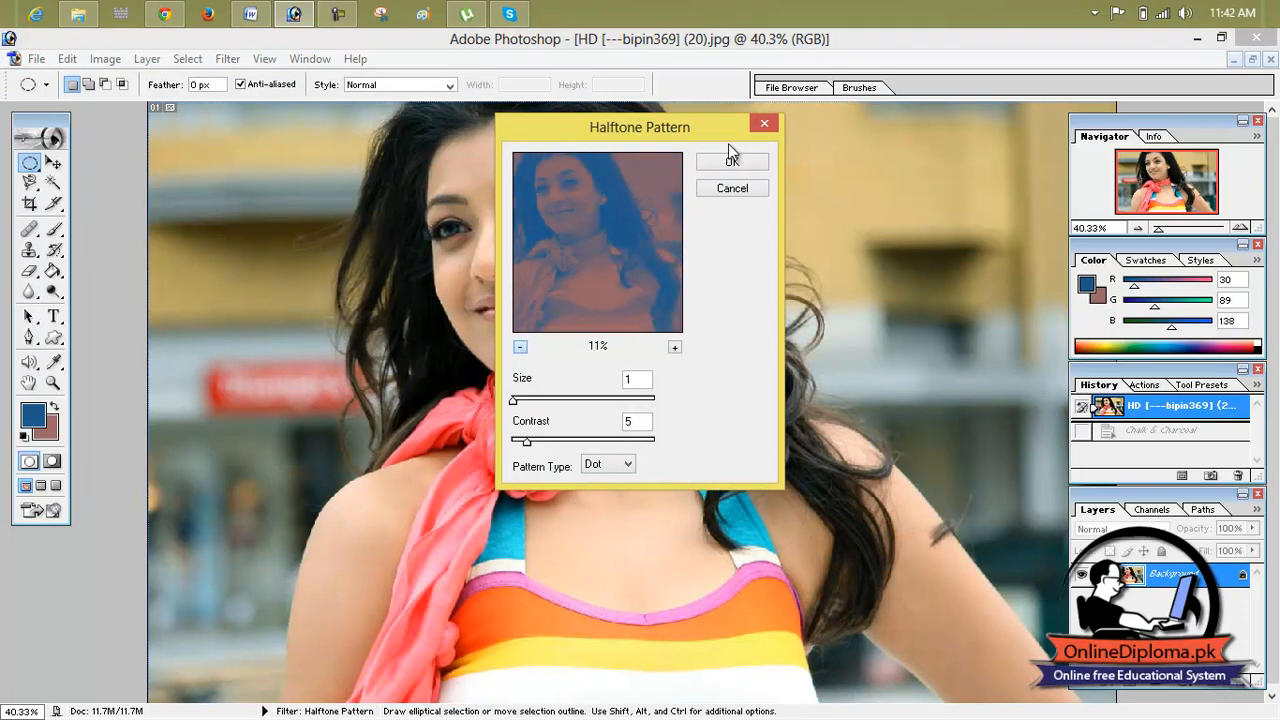
pyautogui.click(732, 162)
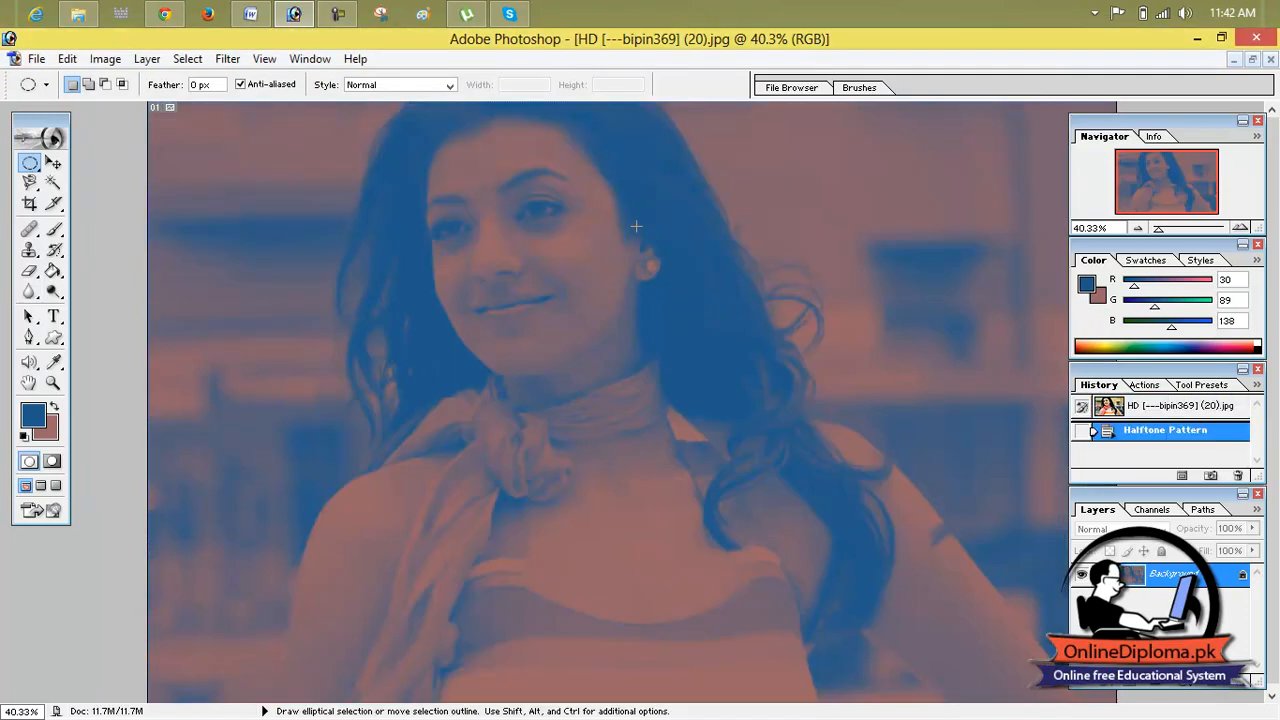
pyautogui.click(1130, 408)
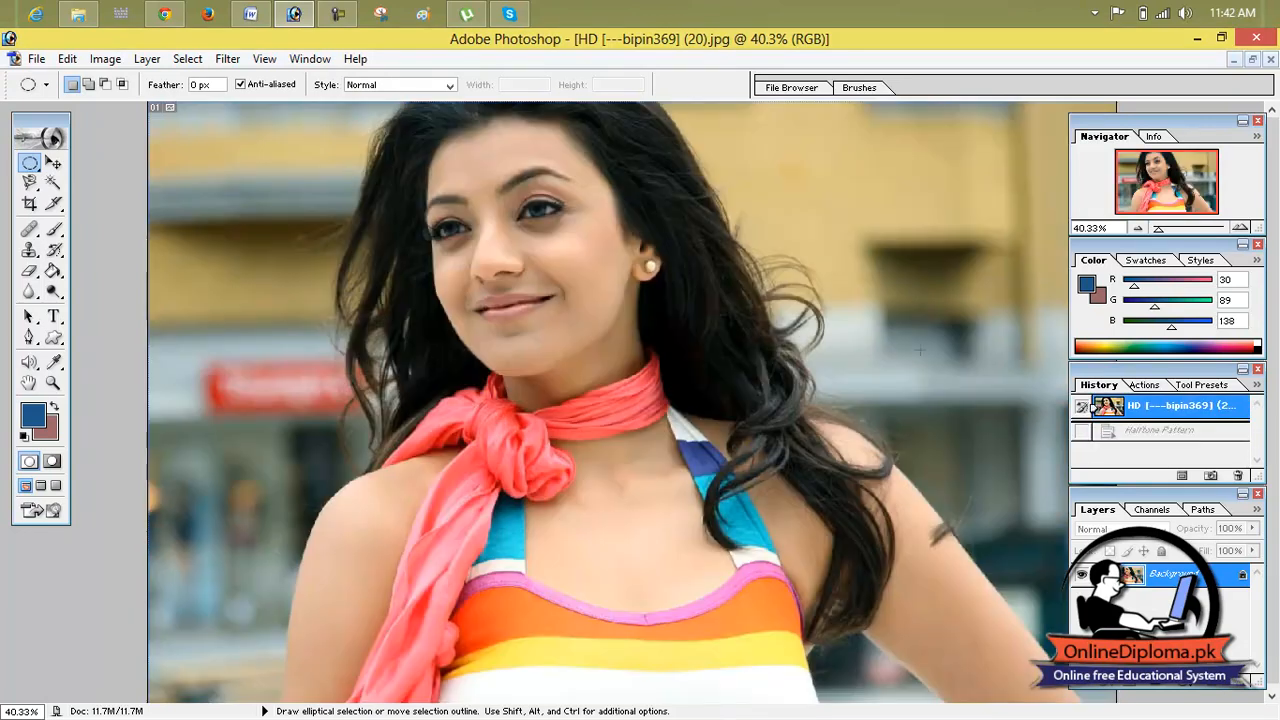
# Step: Apply the Plaster filter with image balance 5, smoothness 3 and light direction Top, and revert to the opened image state
pyautogui.click(188, 59)
pyautogui.moveTo(227, 59)
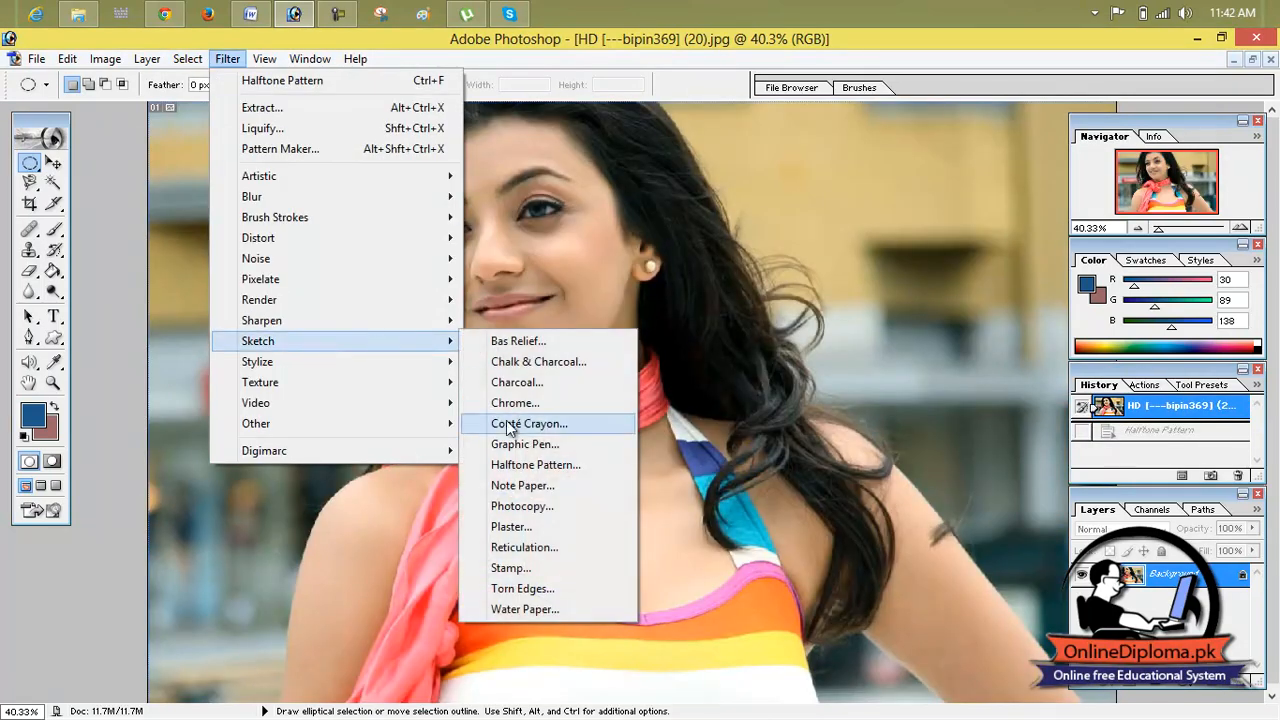
pyautogui.click(537, 525)
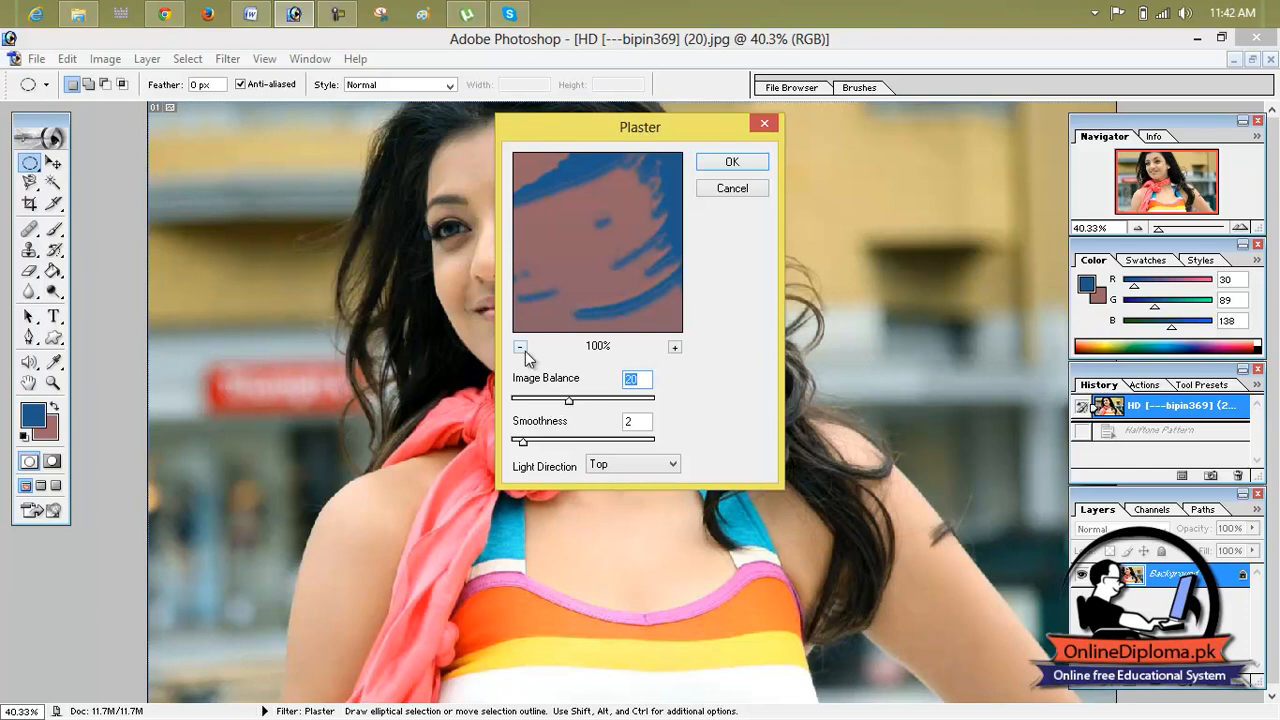
pyautogui.click(520, 347)
pyautogui.click(520, 347)
pyautogui.click(520, 347)
pyautogui.click(520, 347)
pyautogui.click(520, 347)
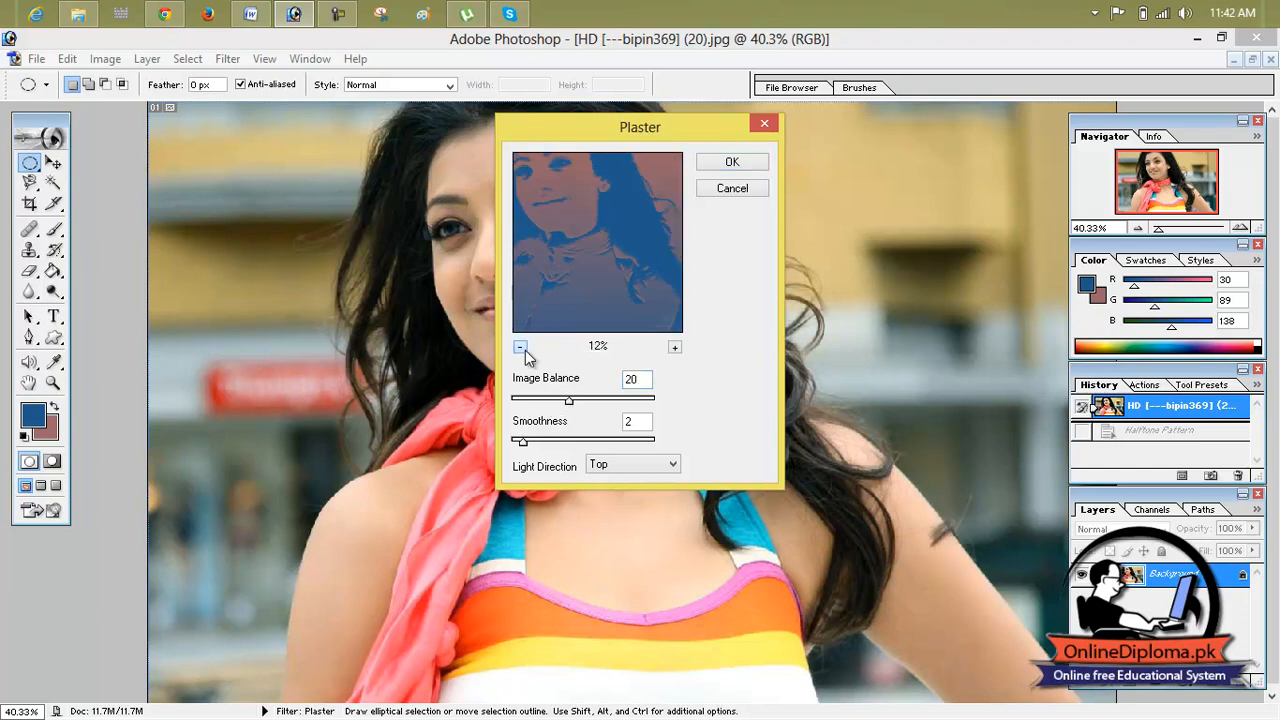
pyautogui.click(520, 347)
pyautogui.moveTo(567, 404); pyautogui.dragTo(531, 440)
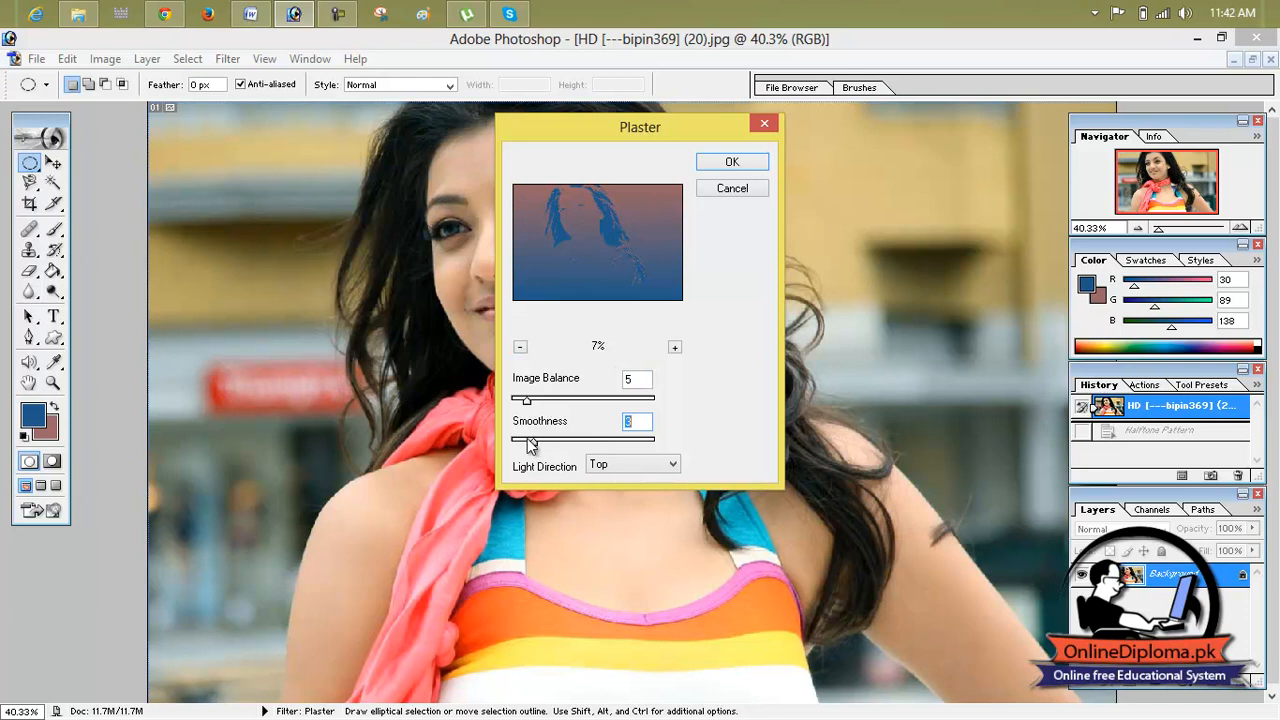
pyautogui.click(735, 162)
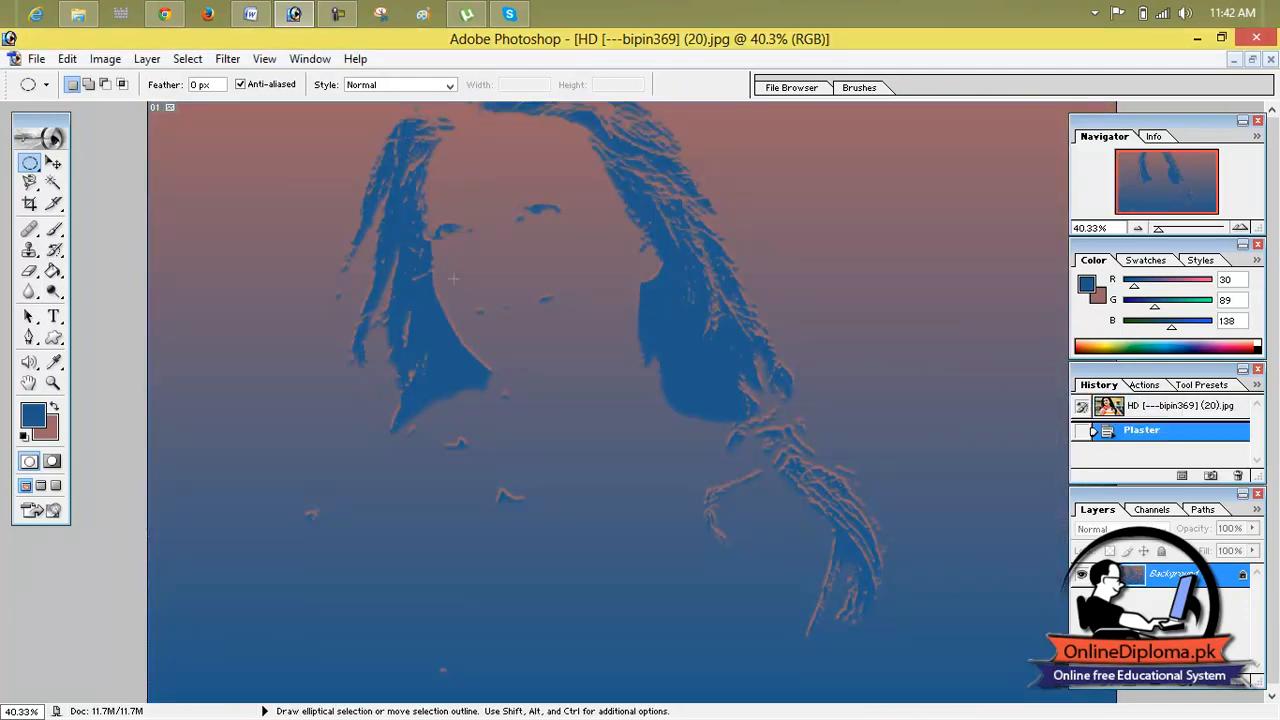
pyautogui.click(1133, 408)
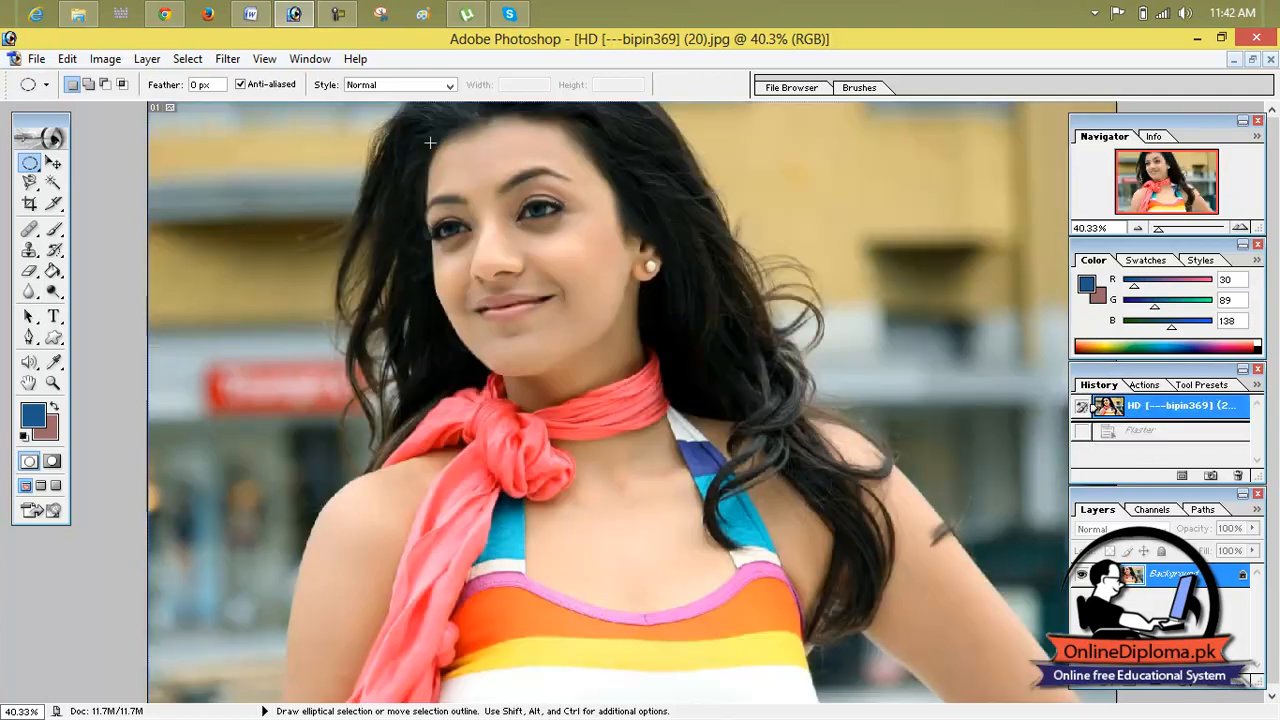
# Step: Apply the Photocopy filter with detail 7 and darkness 8, and revert to the opened image state
pyautogui.click(187, 59)
pyautogui.moveTo(228, 59)
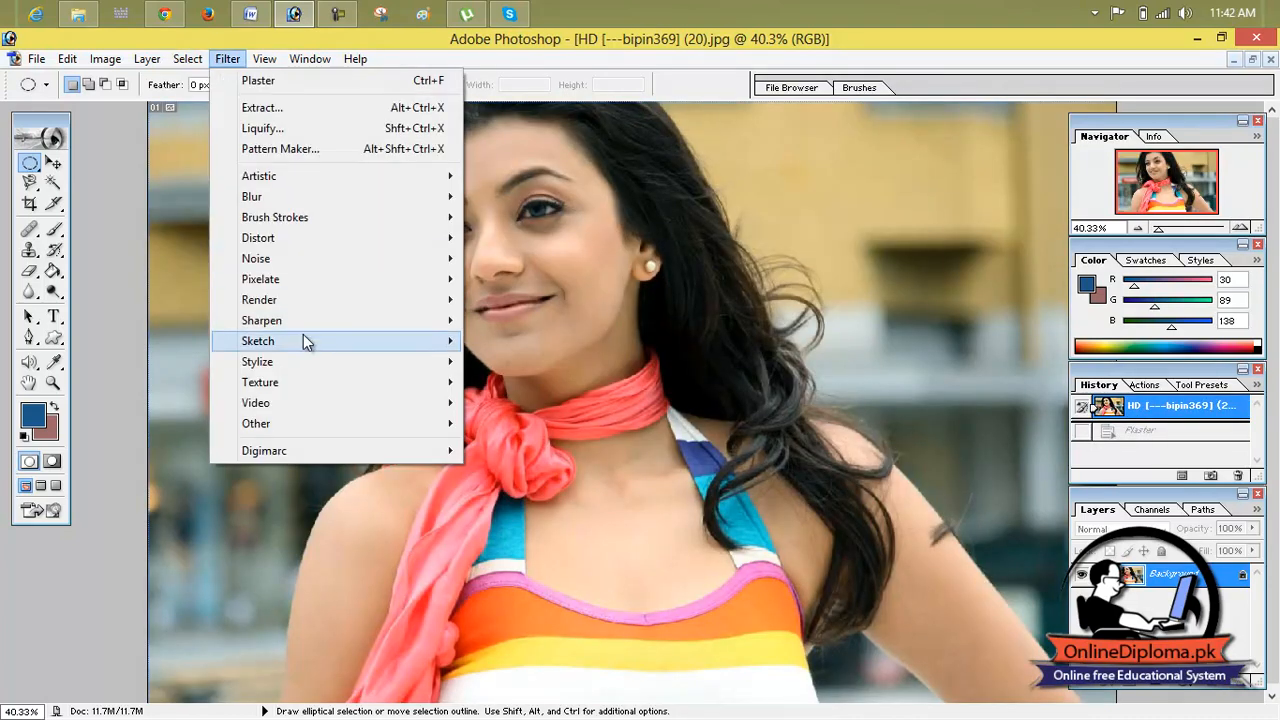
pyautogui.moveTo(303, 334)
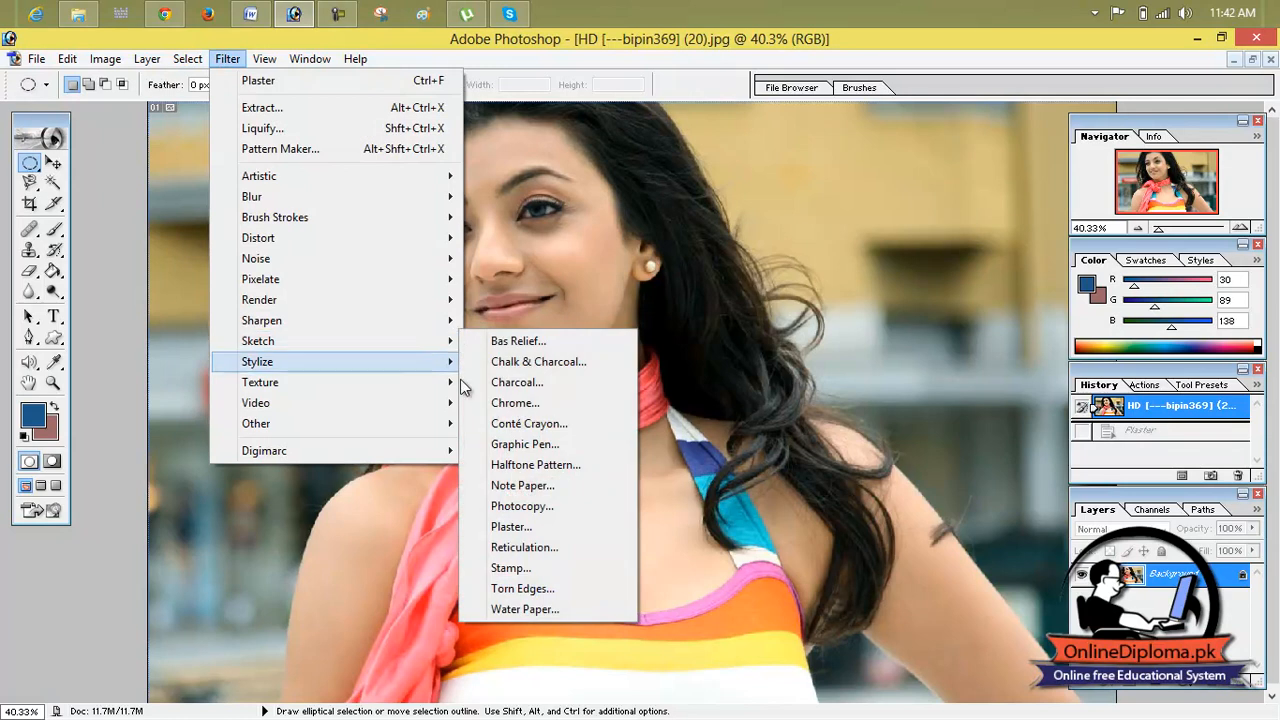
pyautogui.click(560, 506)
pyautogui.click(520, 343)
pyautogui.click(520, 343)
pyautogui.click(520, 343)
pyautogui.click(520, 343)
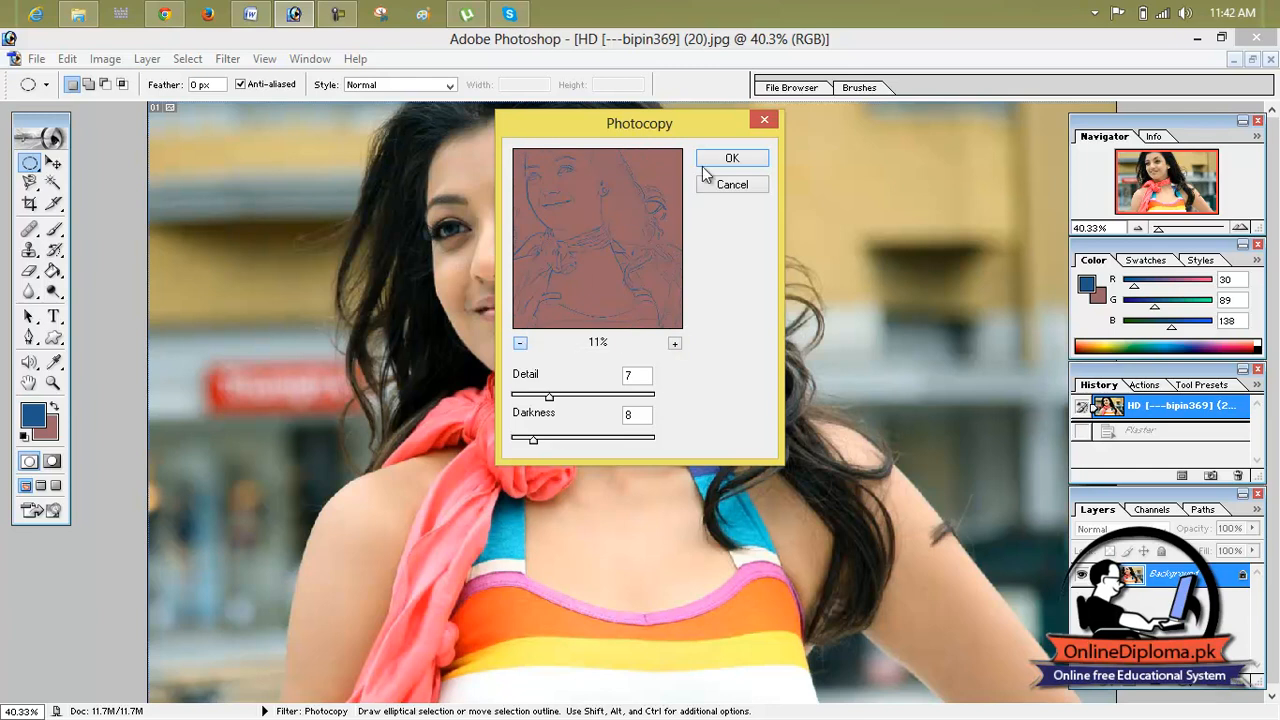
pyautogui.click(729, 162)
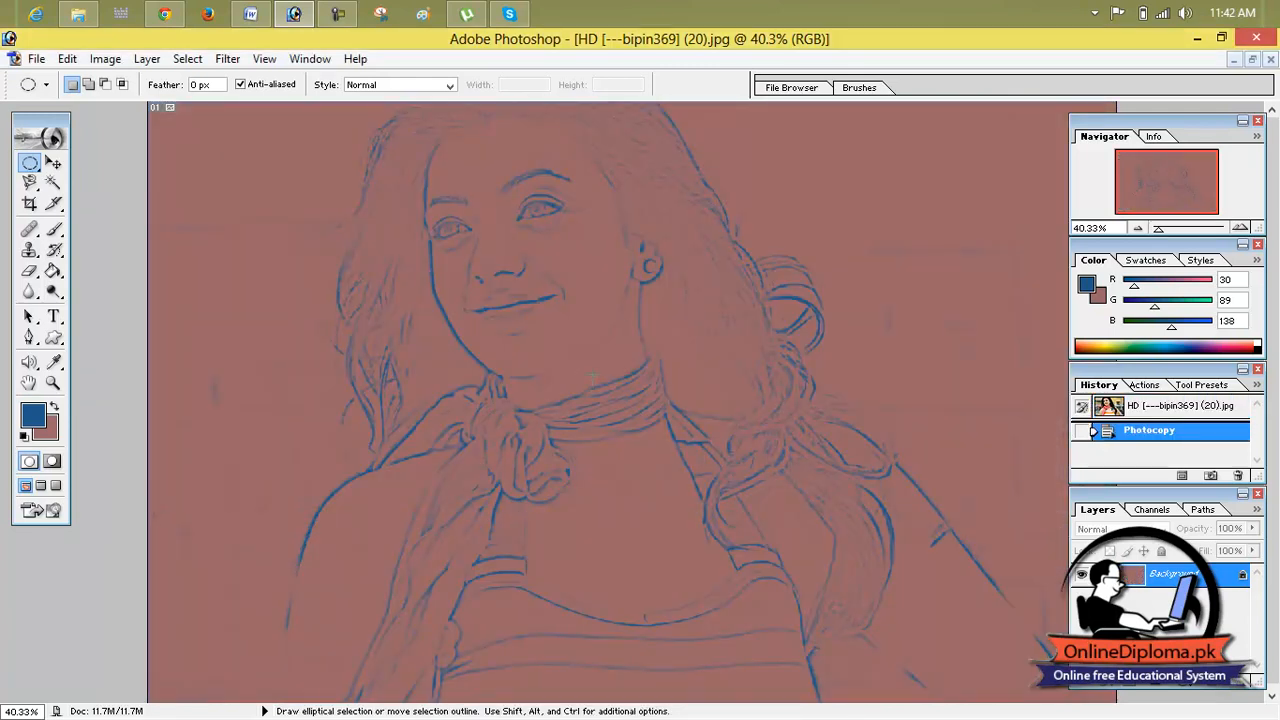
pyautogui.click(1148, 406)
# Step: Apply the Diffuse filter to the portrait photo with the Darken Only mode
pyautogui.click(216, 62)
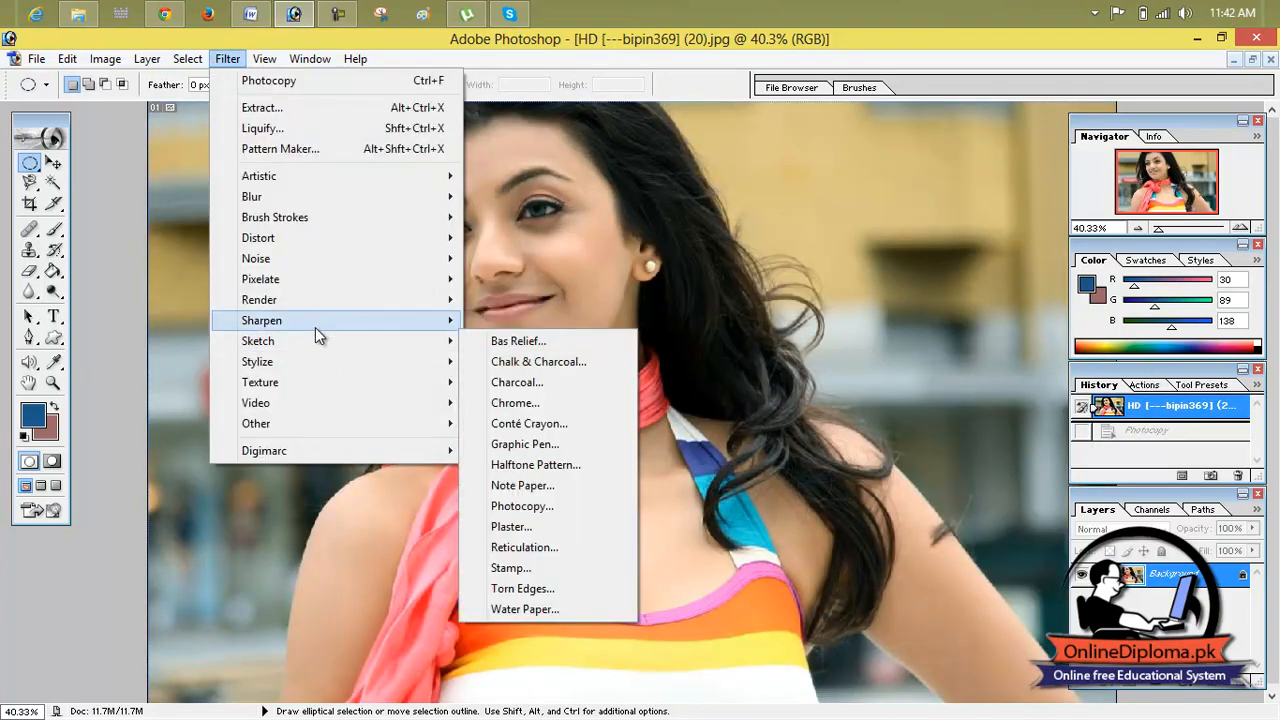
pyautogui.moveTo(334, 362)
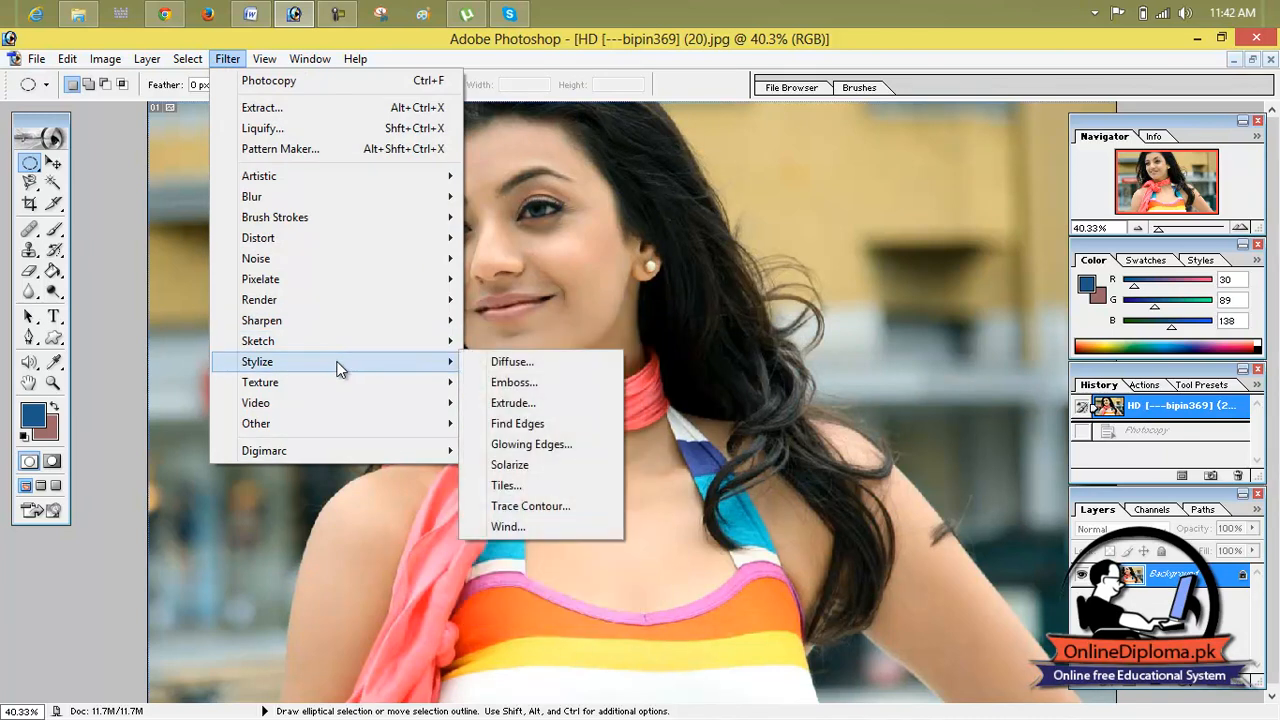
pyautogui.click(518, 373)
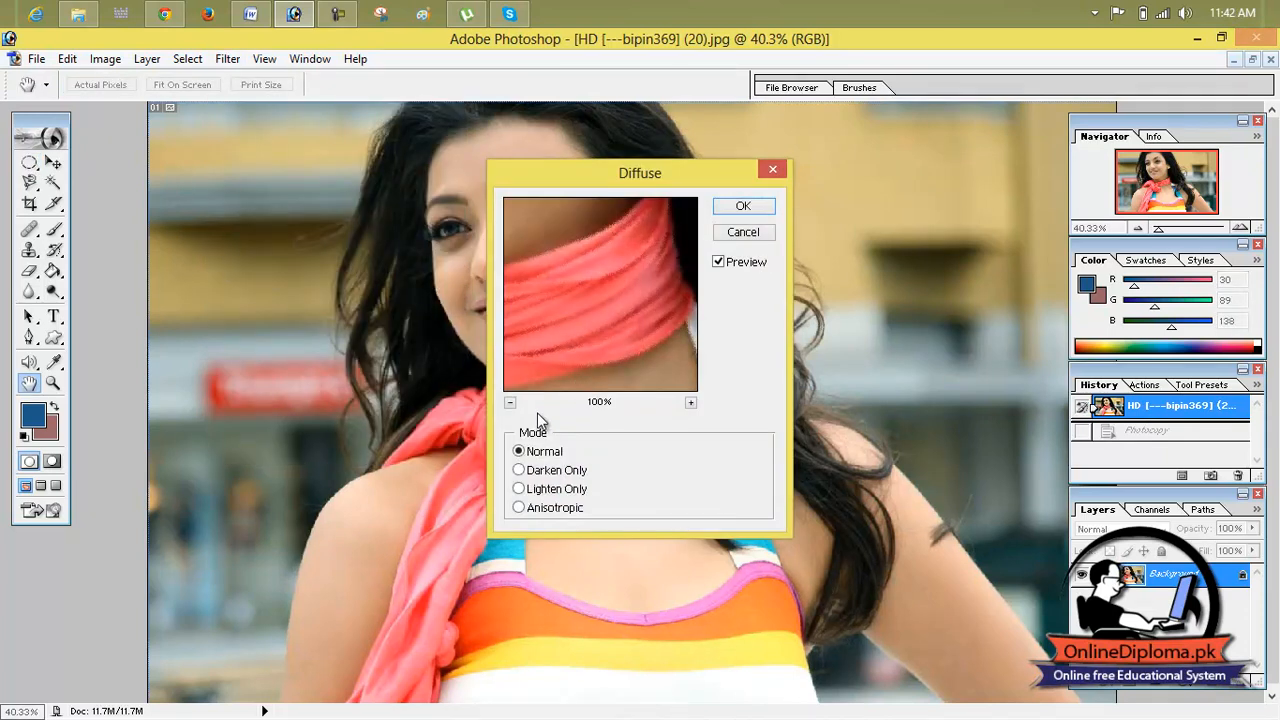
pyautogui.click(511, 404)
pyautogui.click(510, 403)
pyautogui.click(510, 403)
pyautogui.click(510, 403)
pyautogui.click(510, 403)
pyautogui.click(510, 403)
pyautogui.click(510, 403)
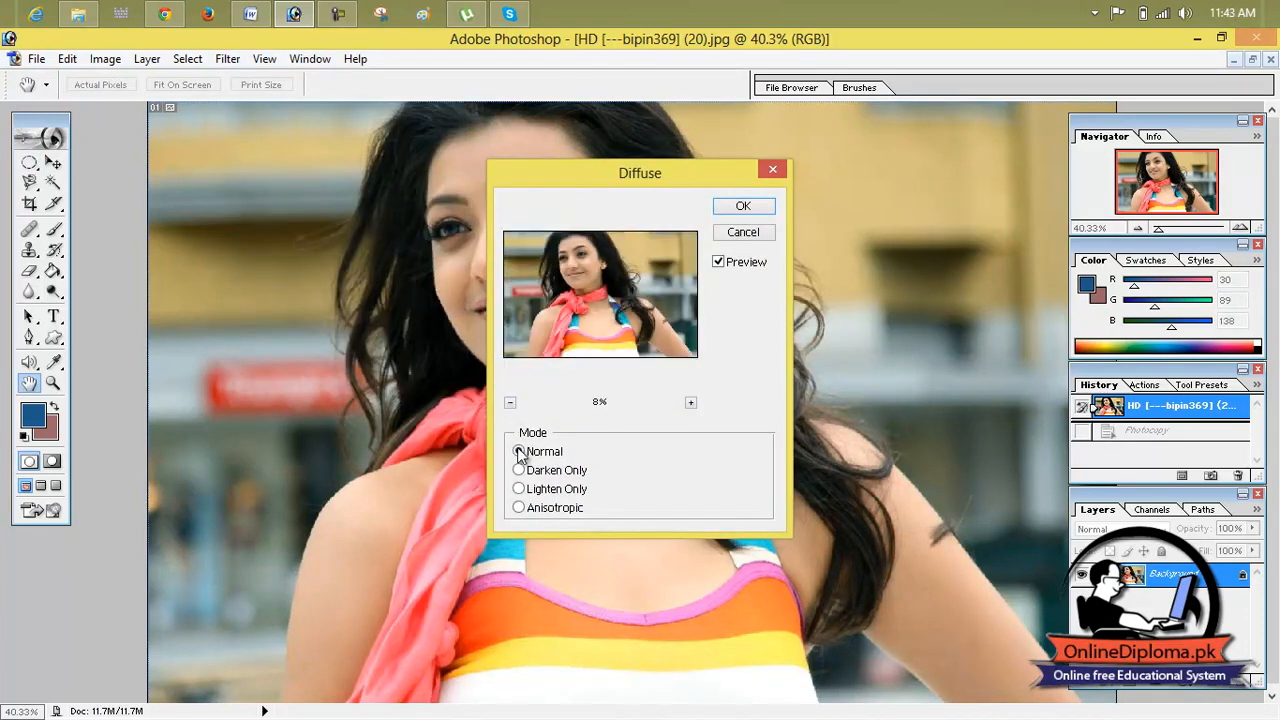
pyautogui.click(522, 491)
pyautogui.click(690, 403)
pyautogui.click(537, 508)
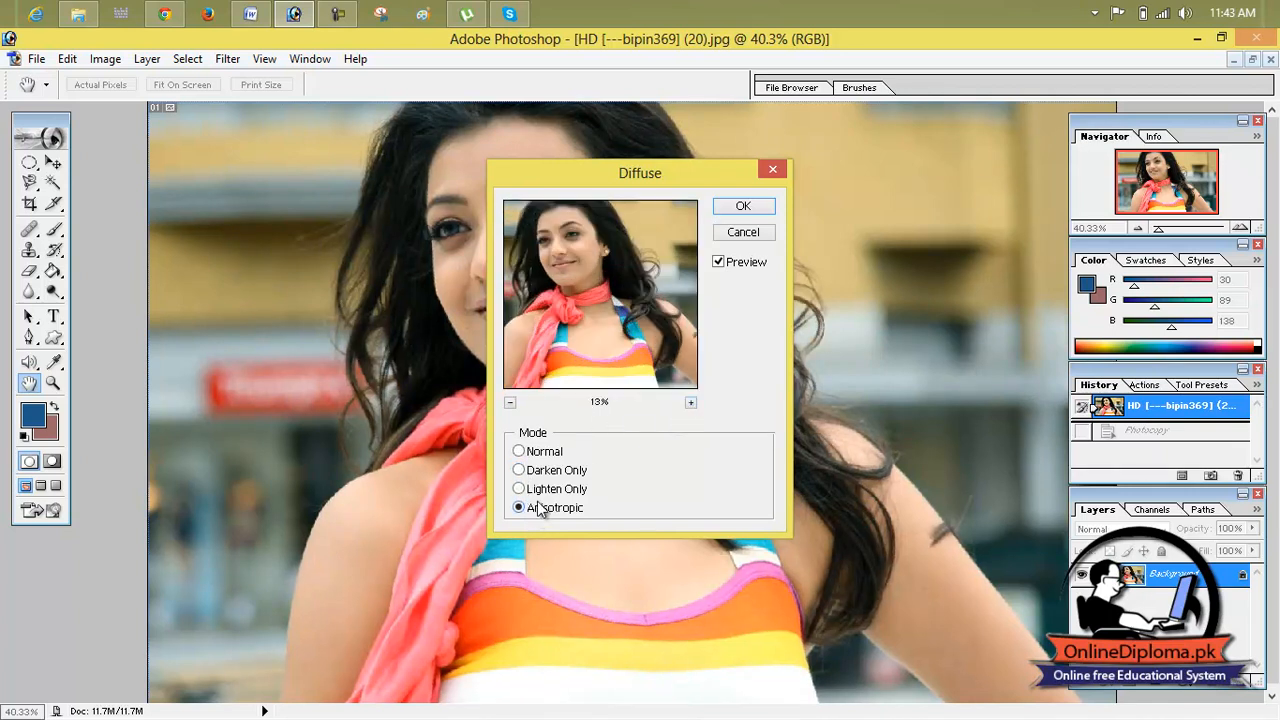
pyautogui.click(538, 470)
pyautogui.click(740, 208)
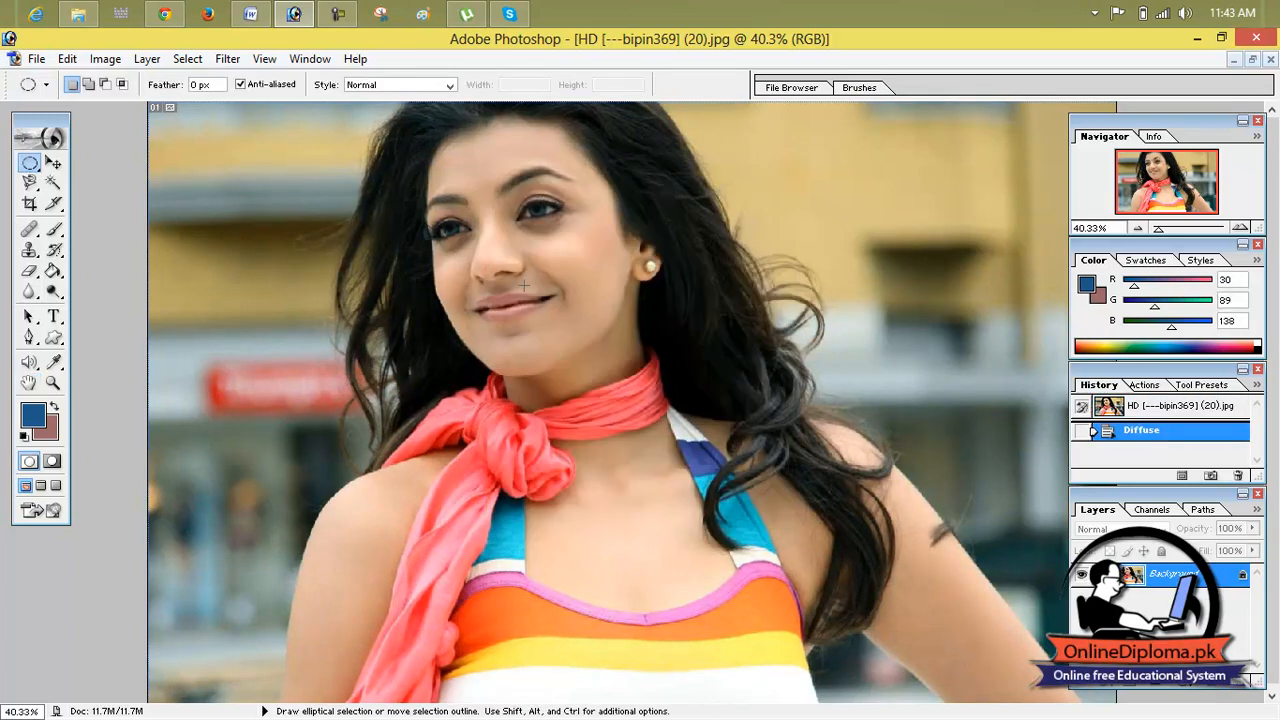
# Step: Apply the Emboss filter with angle 153°, height 5 pixels and amount 168%, and revert to the opened image state
pyautogui.click(187, 58)
pyautogui.moveTo(227, 58)
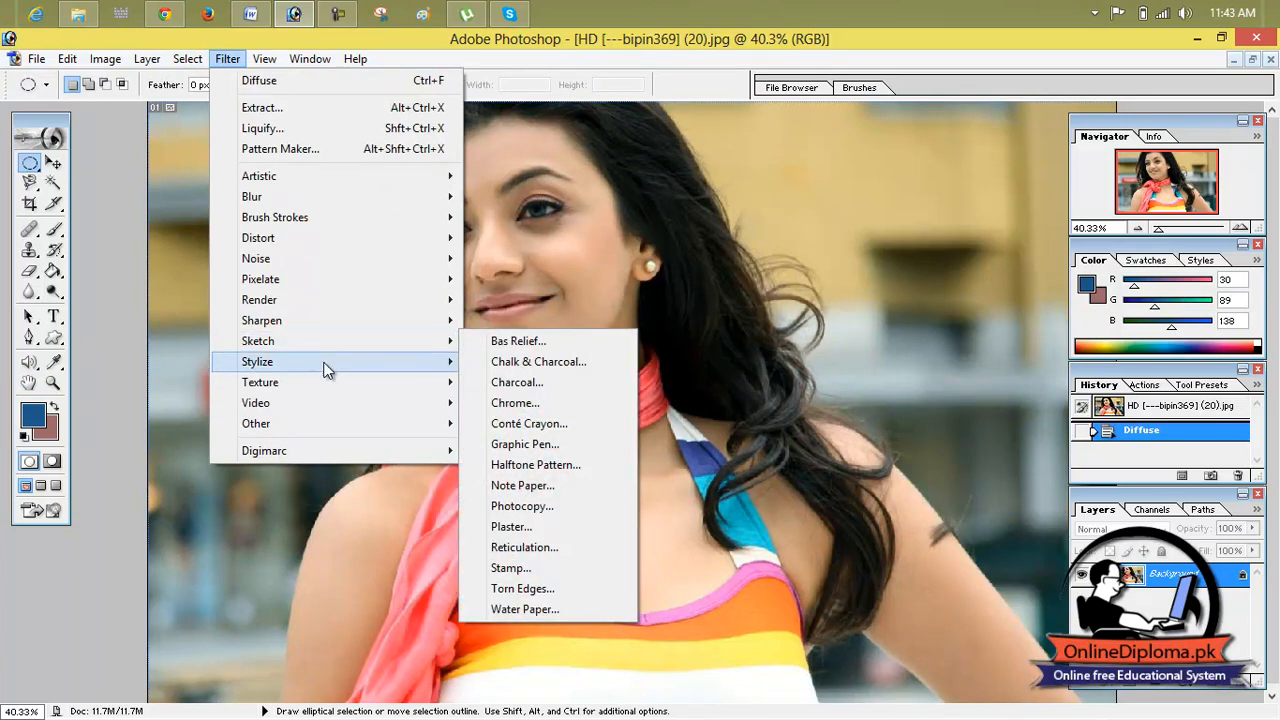
pyautogui.moveTo(346, 362)
pyautogui.click(520, 382)
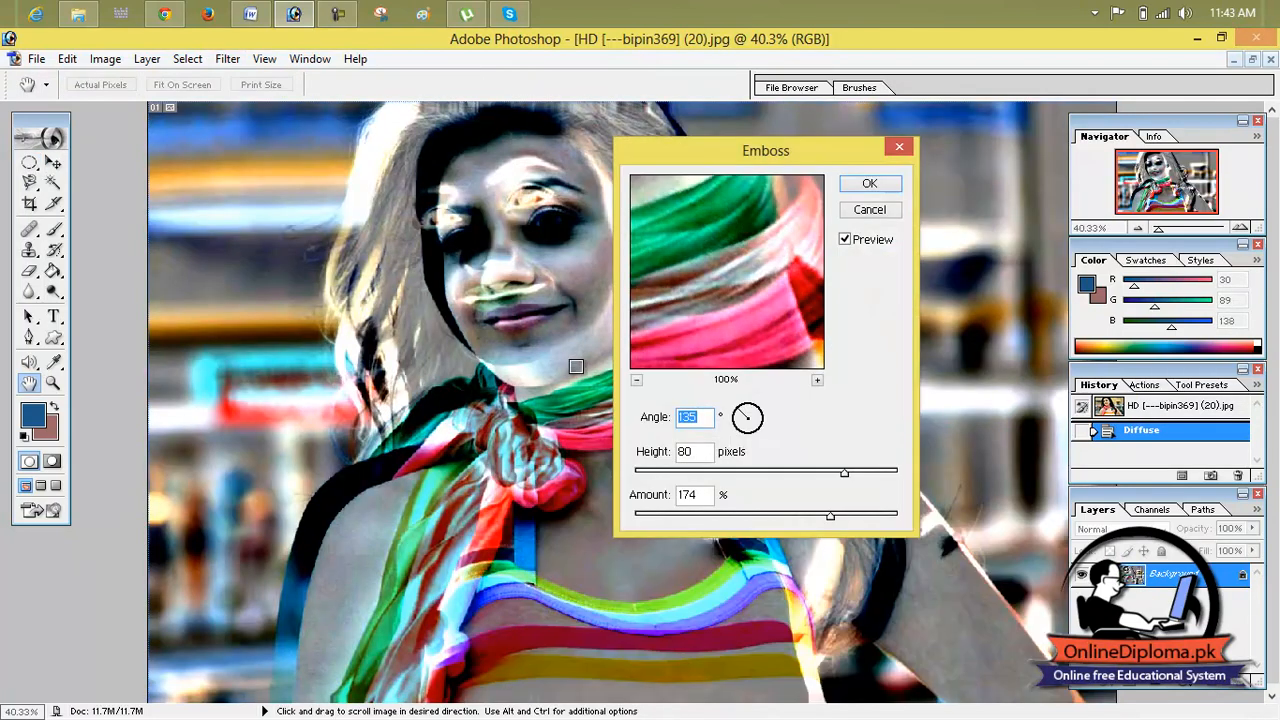
pyautogui.moveTo(843, 473); pyautogui.dragTo(656, 478)
pyautogui.moveTo(830, 516); pyautogui.dragTo(743, 520)
pyautogui.moveTo(747, 420)
pyautogui.mouseDown()
pyautogui.moveTo(766, 423)
pyautogui.moveTo(739, 413)
pyautogui.mouseUp()
pyautogui.moveTo(659, 477); pyautogui.dragTo(643, 472)
pyautogui.moveTo(743, 516); pyautogui.dragTo(690, 519)
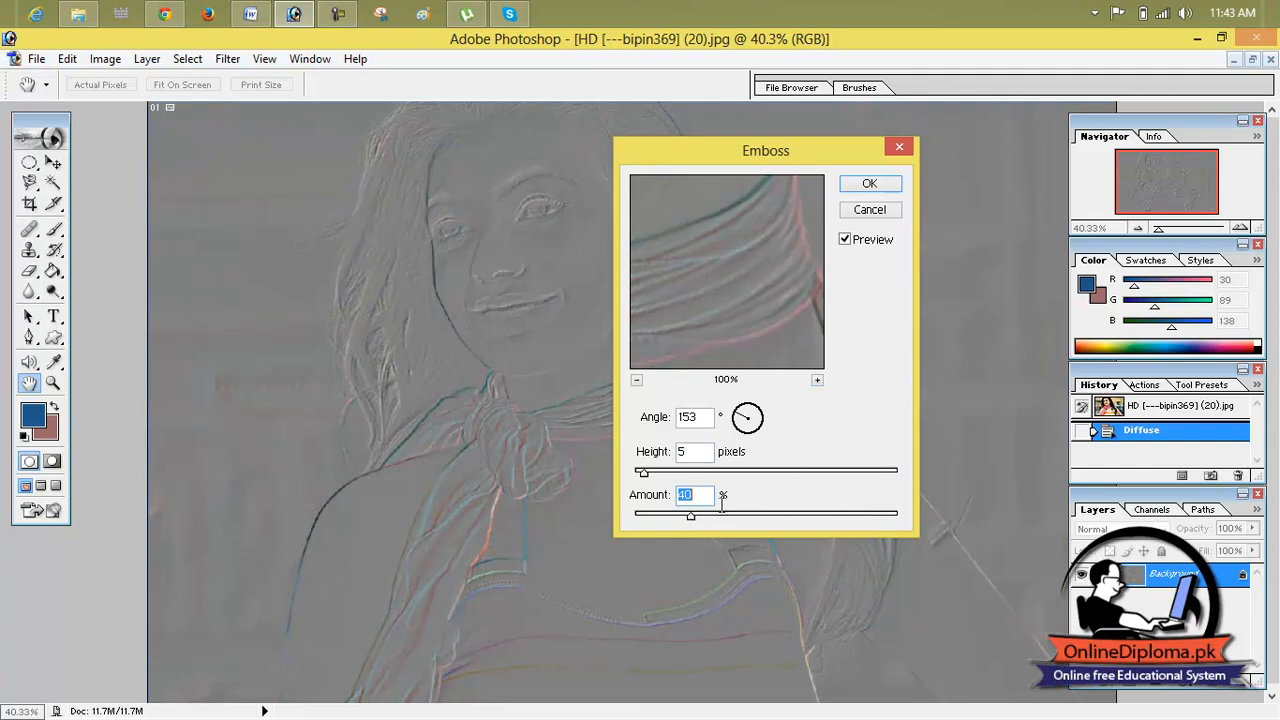
pyautogui.moveTo(759, 516); pyautogui.dragTo(826, 519)
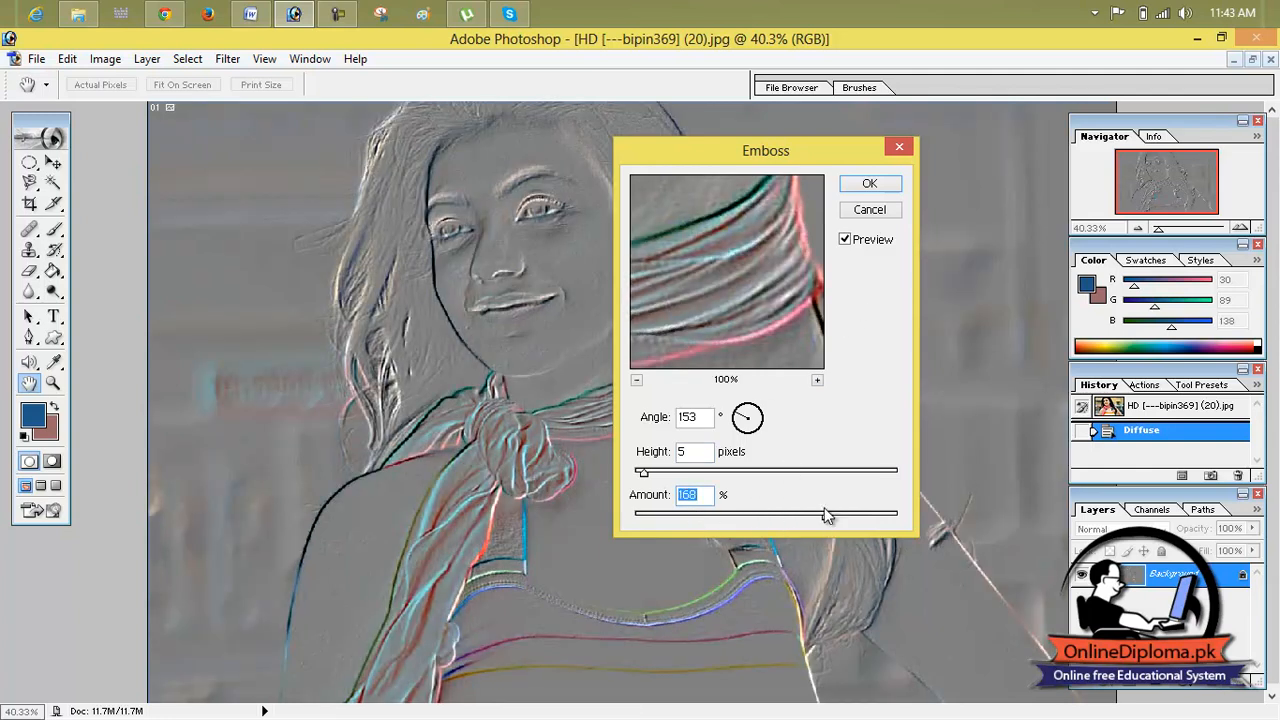
pyautogui.click(886, 186)
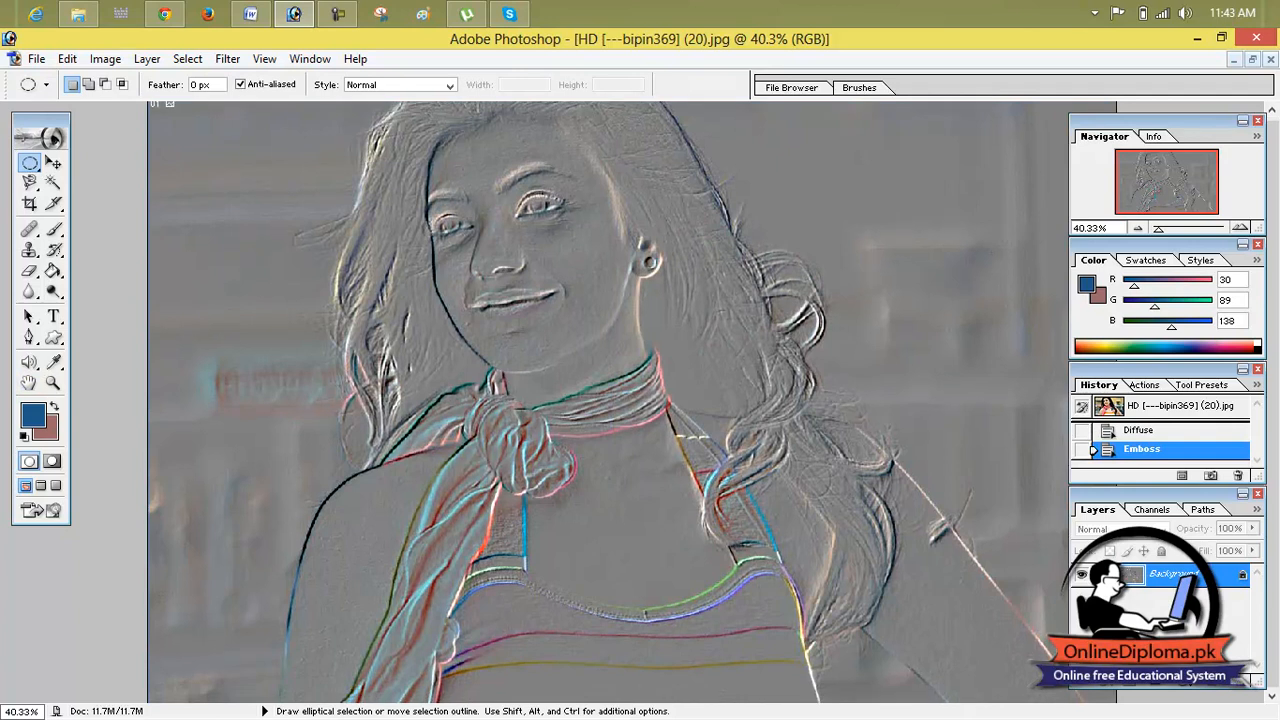
pyautogui.click(1133, 413)
# Step: Apply the Extrude filter with Blocks type, size 50 pixels and random depth 60, and revert to the opened image state
pyautogui.click(187, 59)
pyautogui.moveTo(213, 62)
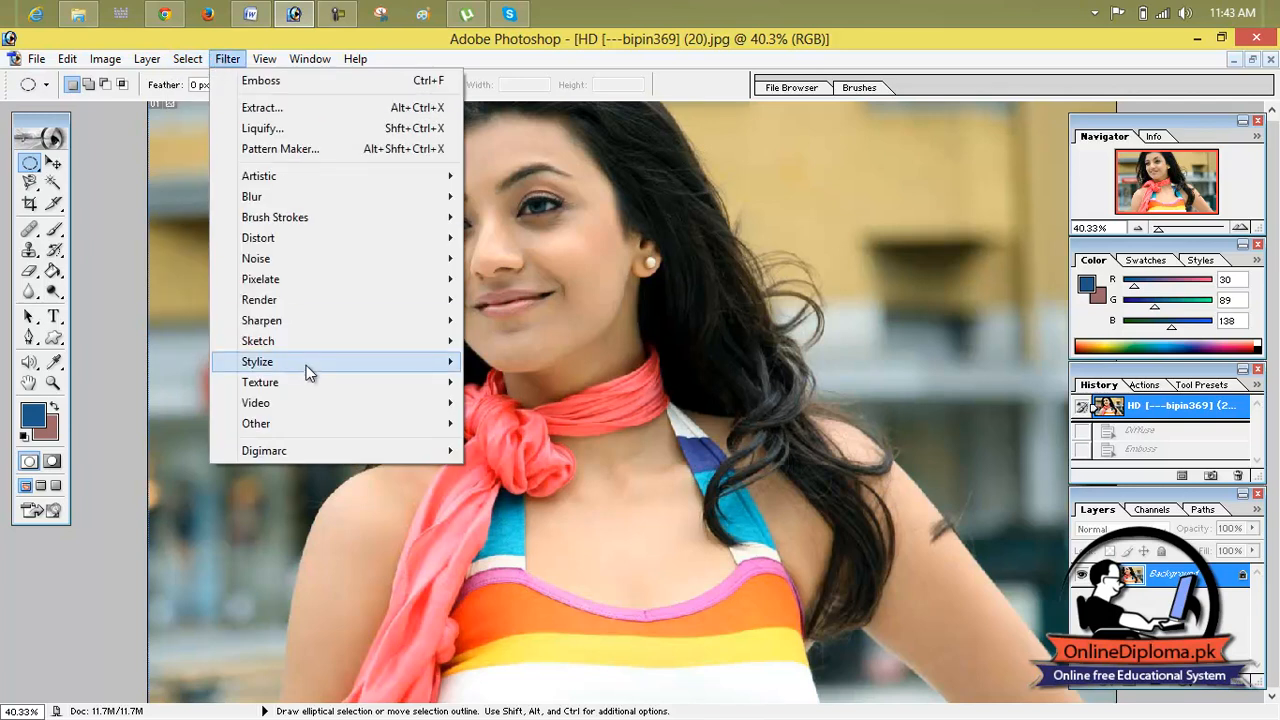
pyautogui.moveTo(420, 364)
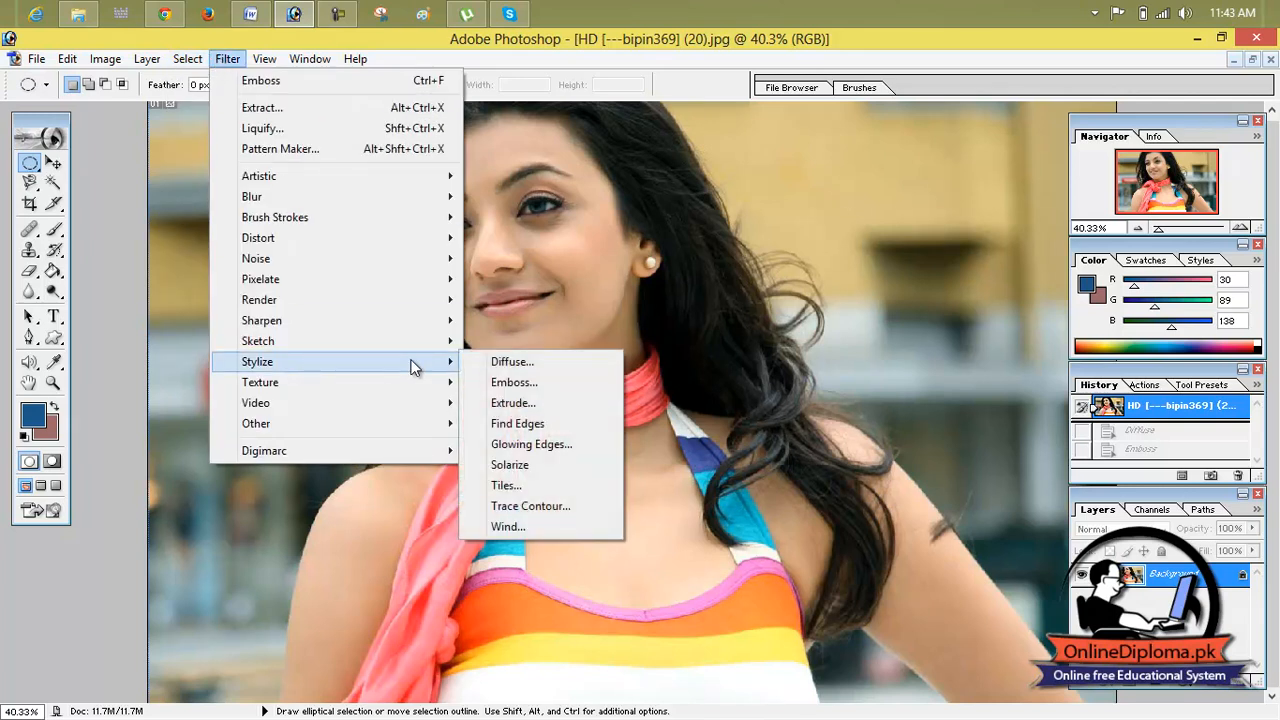
pyautogui.click(516, 404)
pyautogui.moveTo(531, 218); pyautogui.dragTo(636, 239)
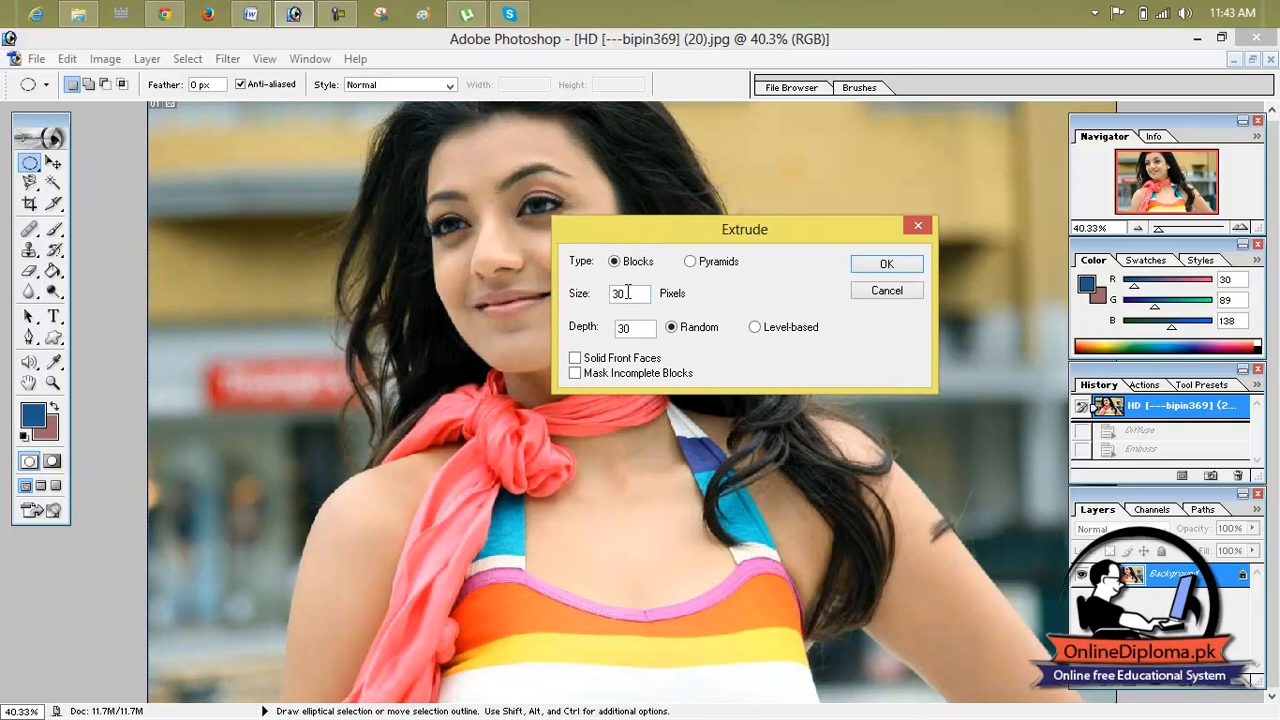
pyautogui.write('50')
pyautogui.moveTo(635, 330); pyautogui.dragTo(574, 337)
pyautogui.write('60')
pyautogui.click(876, 266)
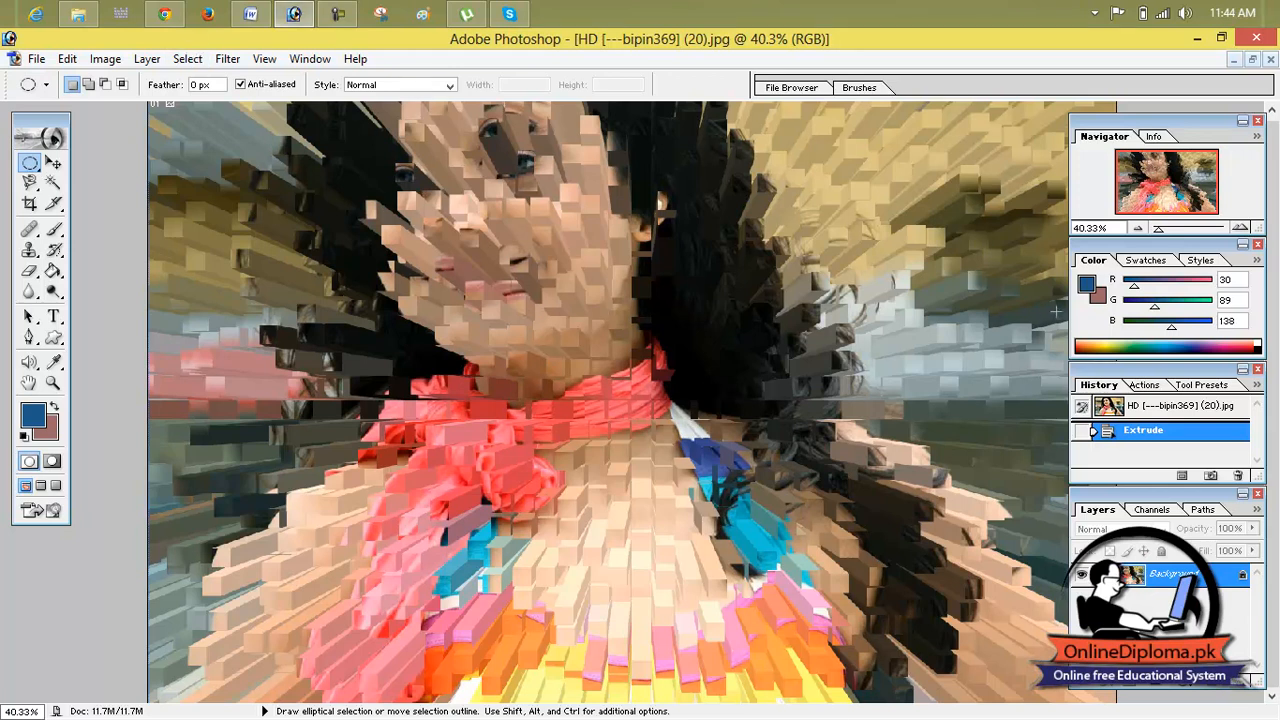
pyautogui.click(1104, 406)
# Step: Apply the Extrude filter with Blocks of size 20 pixels and solid front faces, and revert to the opened image state
pyautogui.click(188, 59)
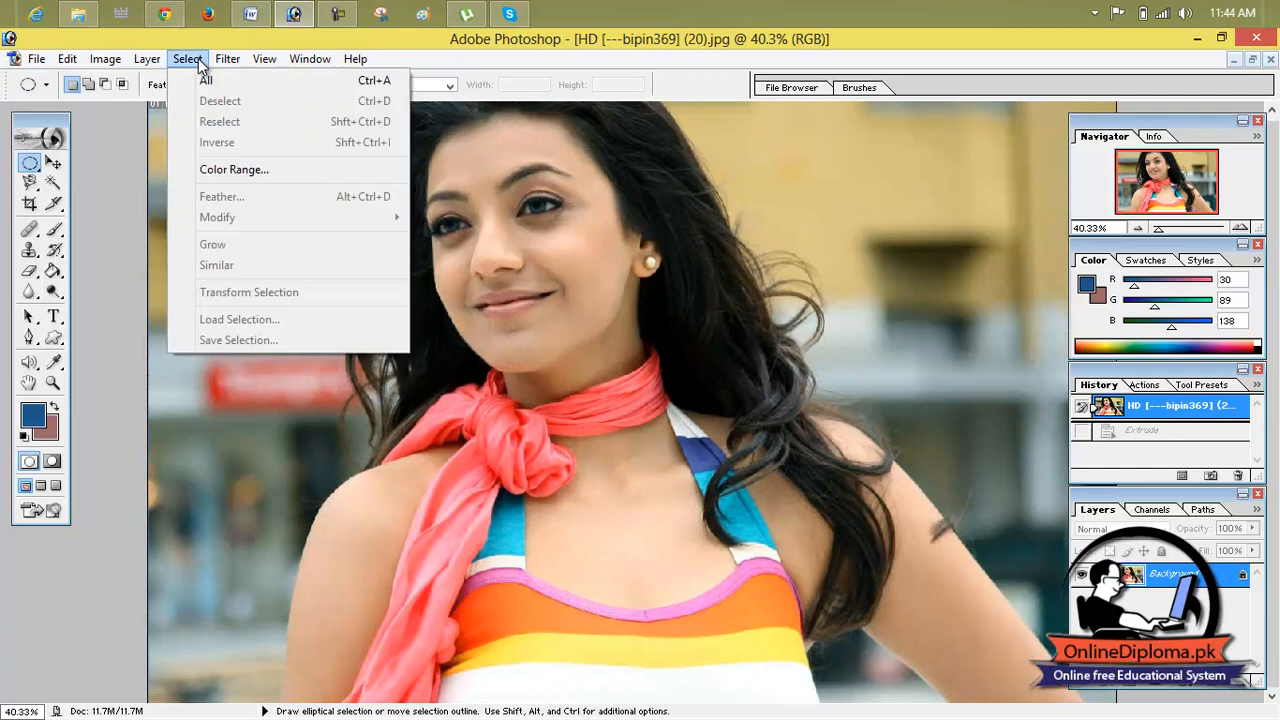
pyautogui.moveTo(228, 59)
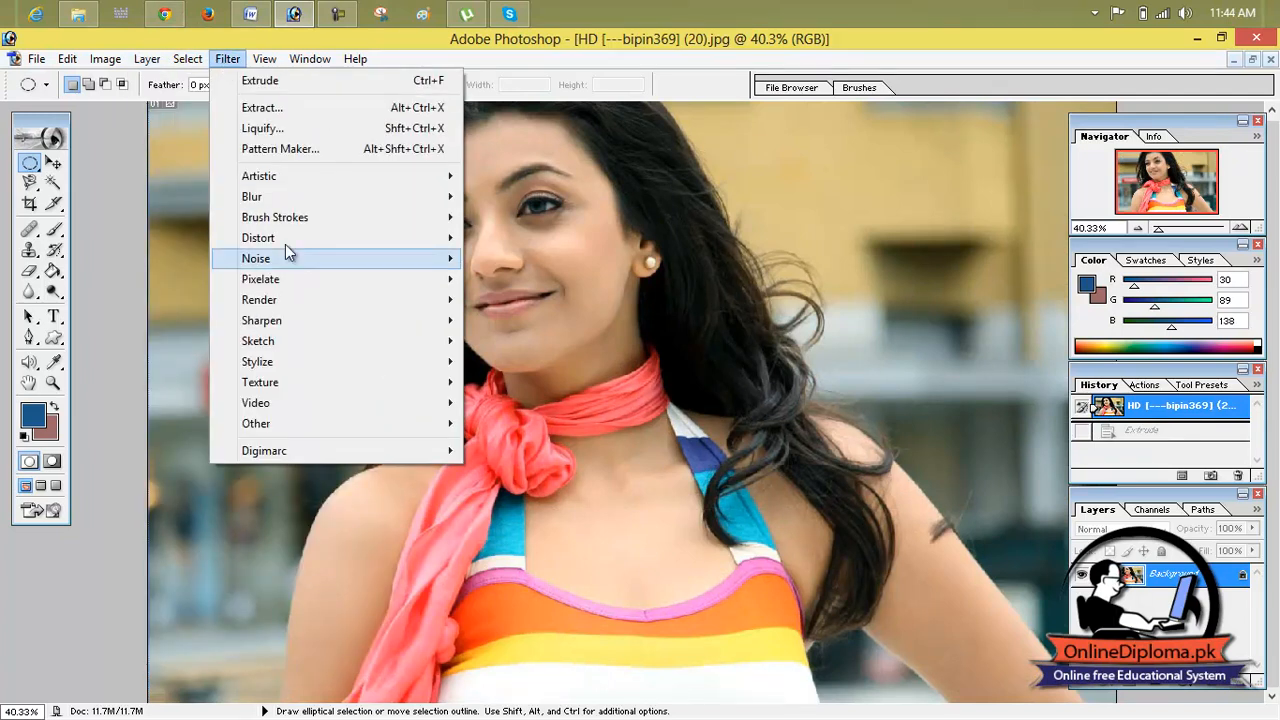
pyautogui.moveTo(330, 362)
pyautogui.click(512, 403)
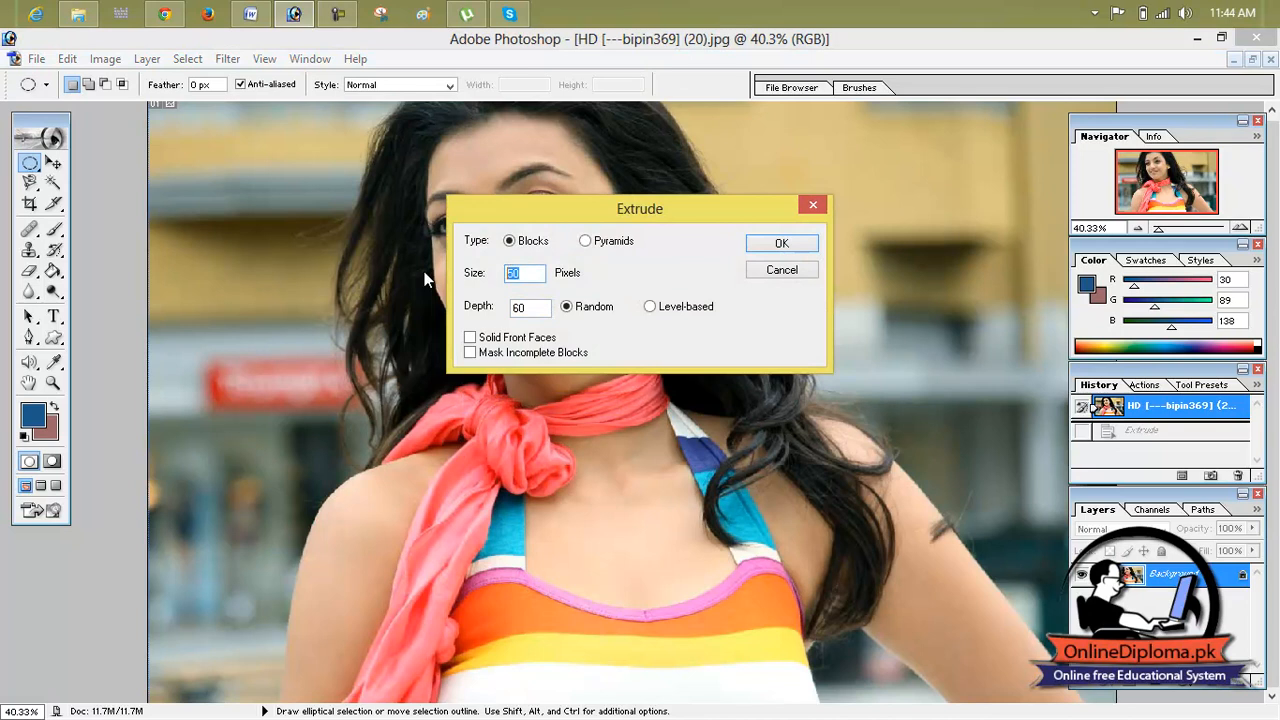
pyautogui.write('20')
pyautogui.click(538, 310)
pyautogui.moveTo(538, 310); pyautogui.dragTo(470, 306)
pyautogui.click(515, 341)
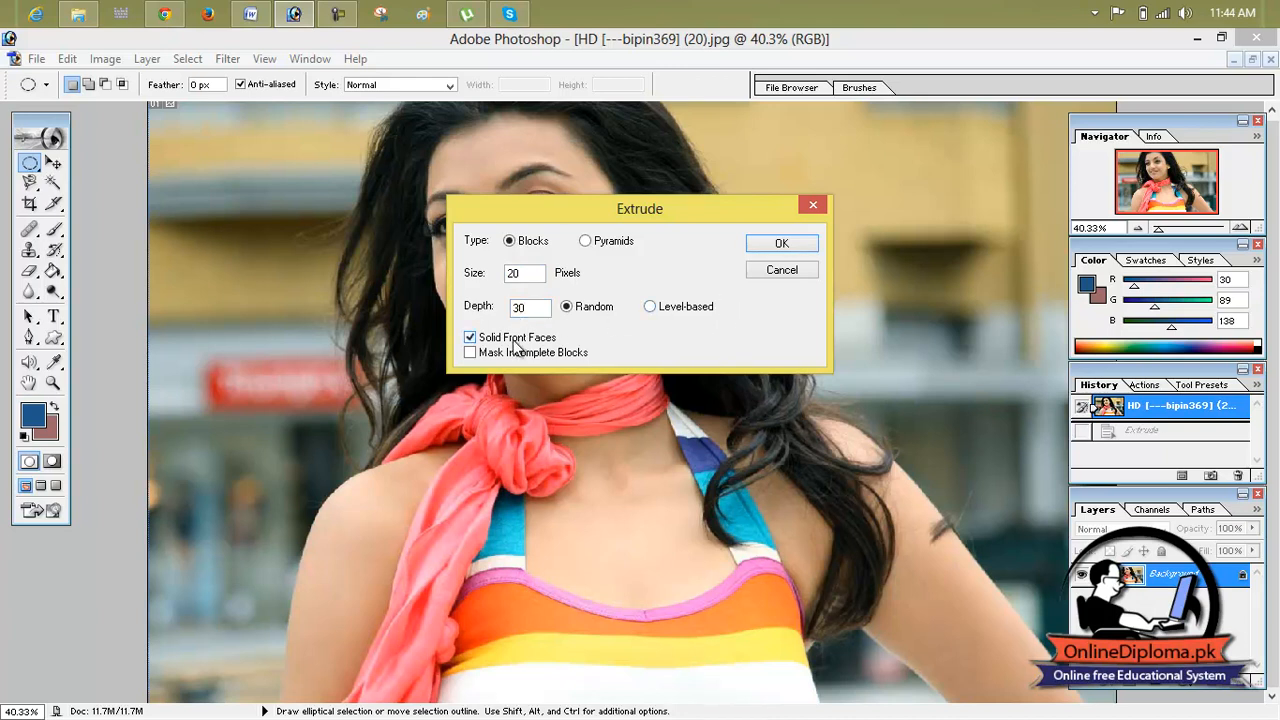
pyautogui.click(805, 247)
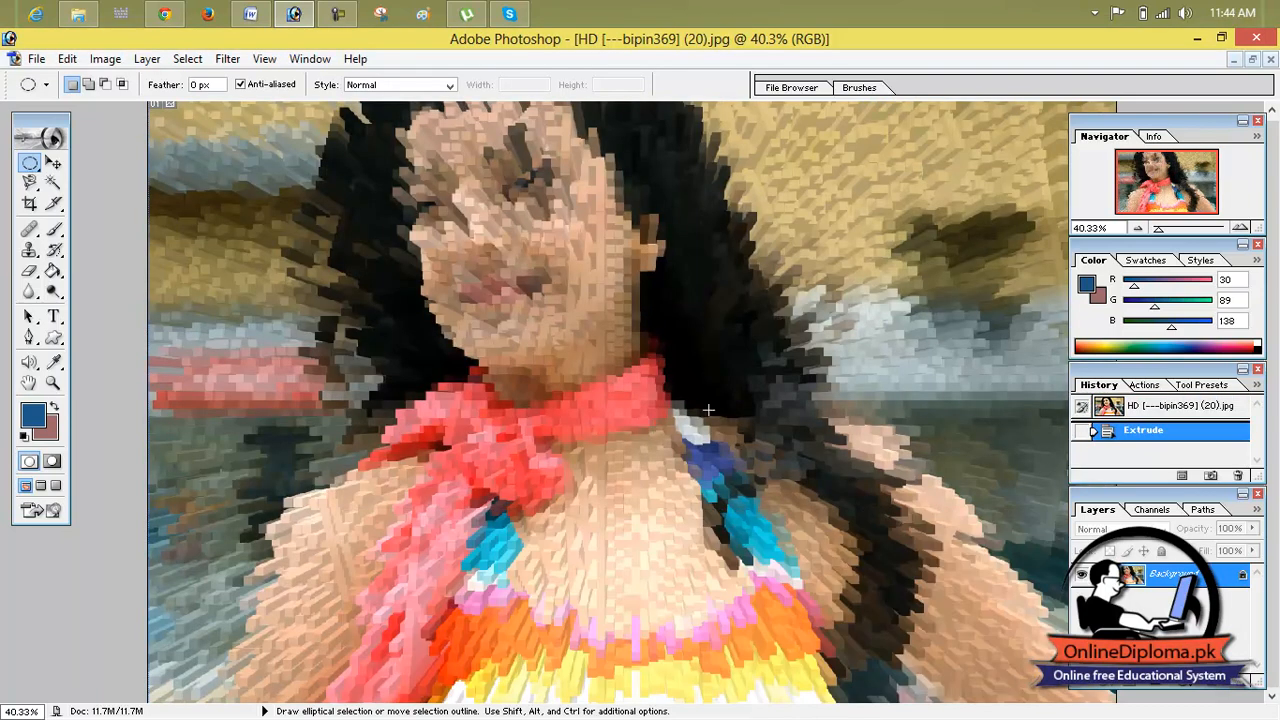
pyautogui.click(1112, 410)
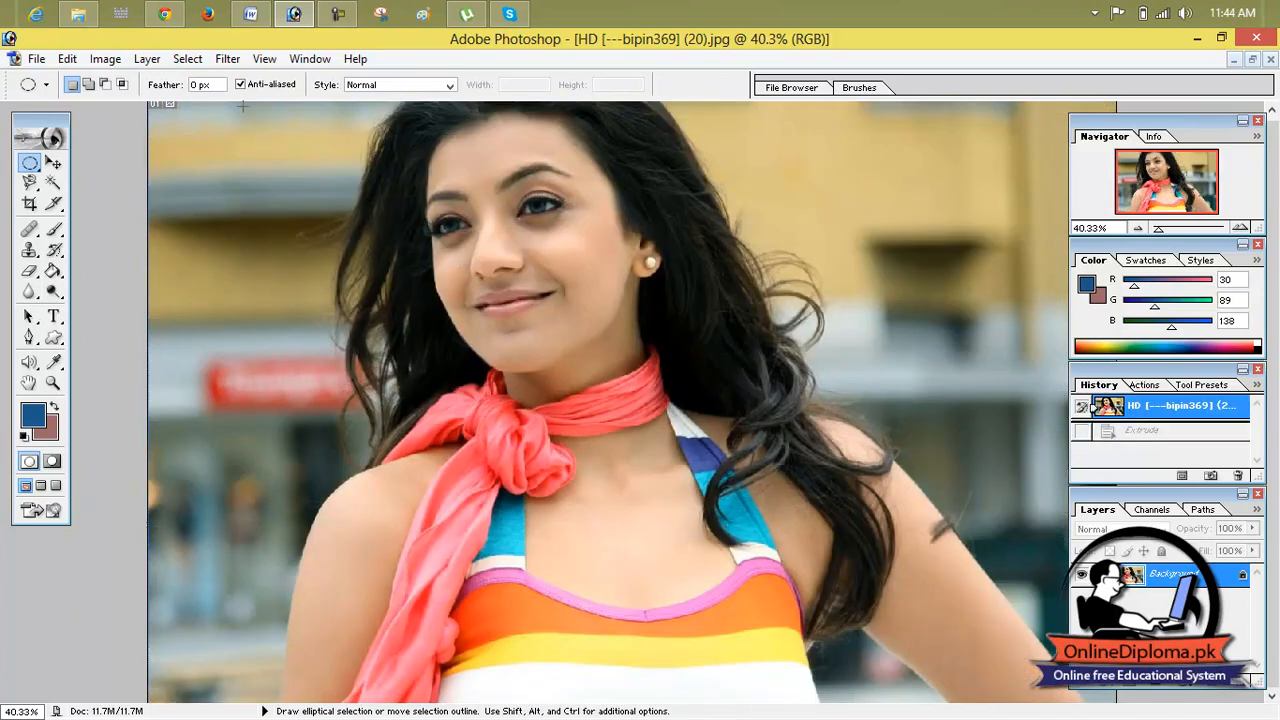
# Step: Preview the Trace Contour filter with level 20 and the Upper edge, and discard it without applying
pyautogui.click(224, 60)
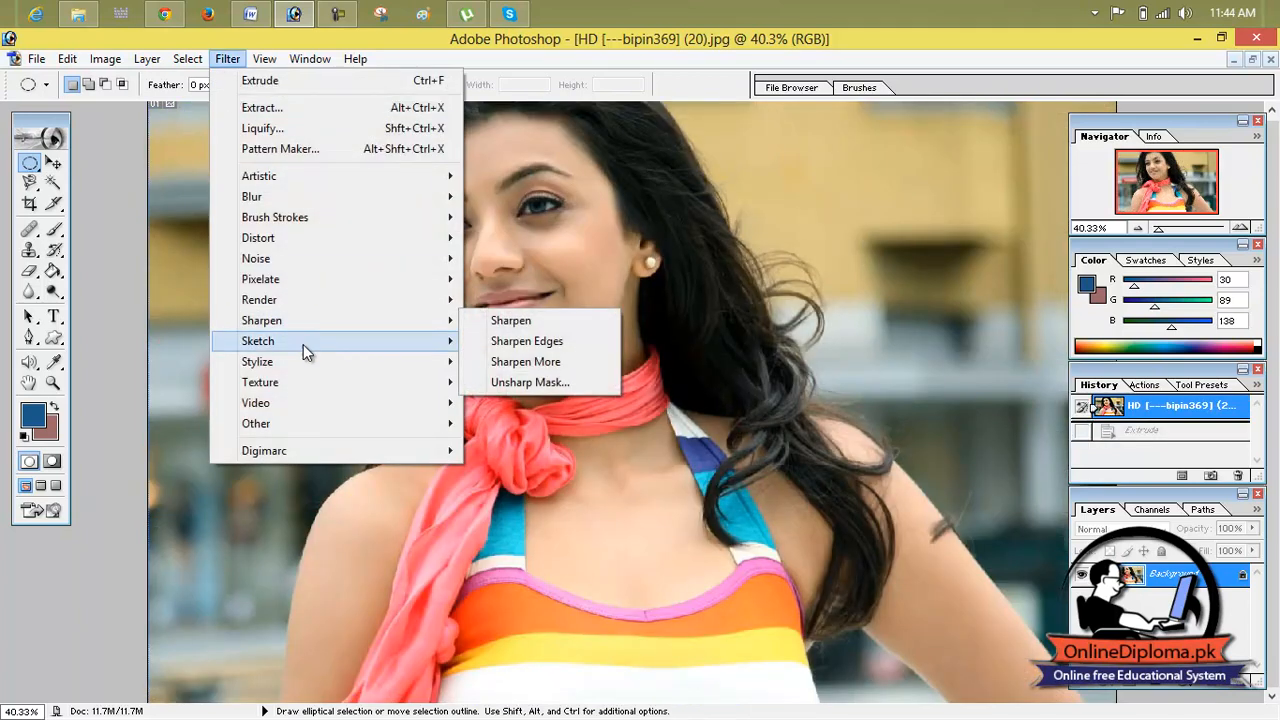
pyautogui.moveTo(311, 366)
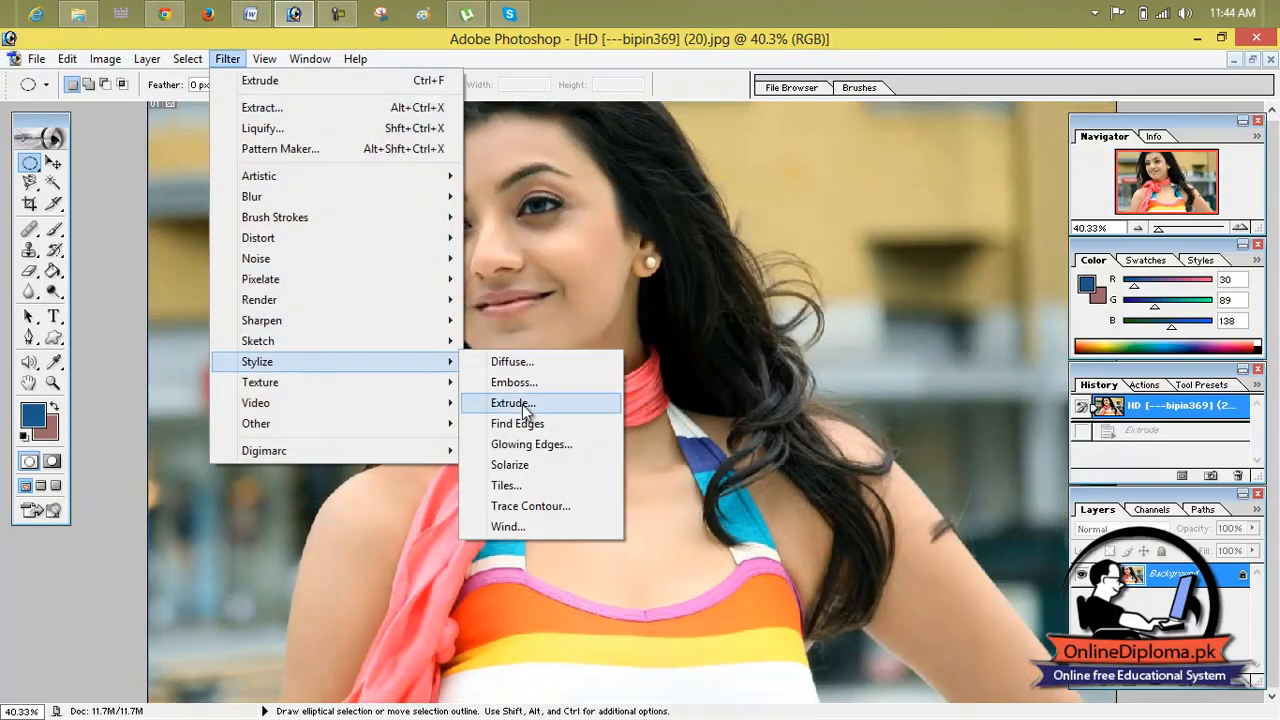
pyautogui.click(530, 506)
pyautogui.moveTo(638, 176); pyautogui.dragTo(228, 62)
pyautogui.moveTo(165, 337)
pyautogui.mouseDown()
pyautogui.moveTo(194, 337)
pyautogui.moveTo(108, 337)
pyautogui.moveTo(235, 338)
pyautogui.moveTo(113, 338)
pyautogui.mouseUp()
pyautogui.click(108, 374)
pyautogui.click(108, 392)
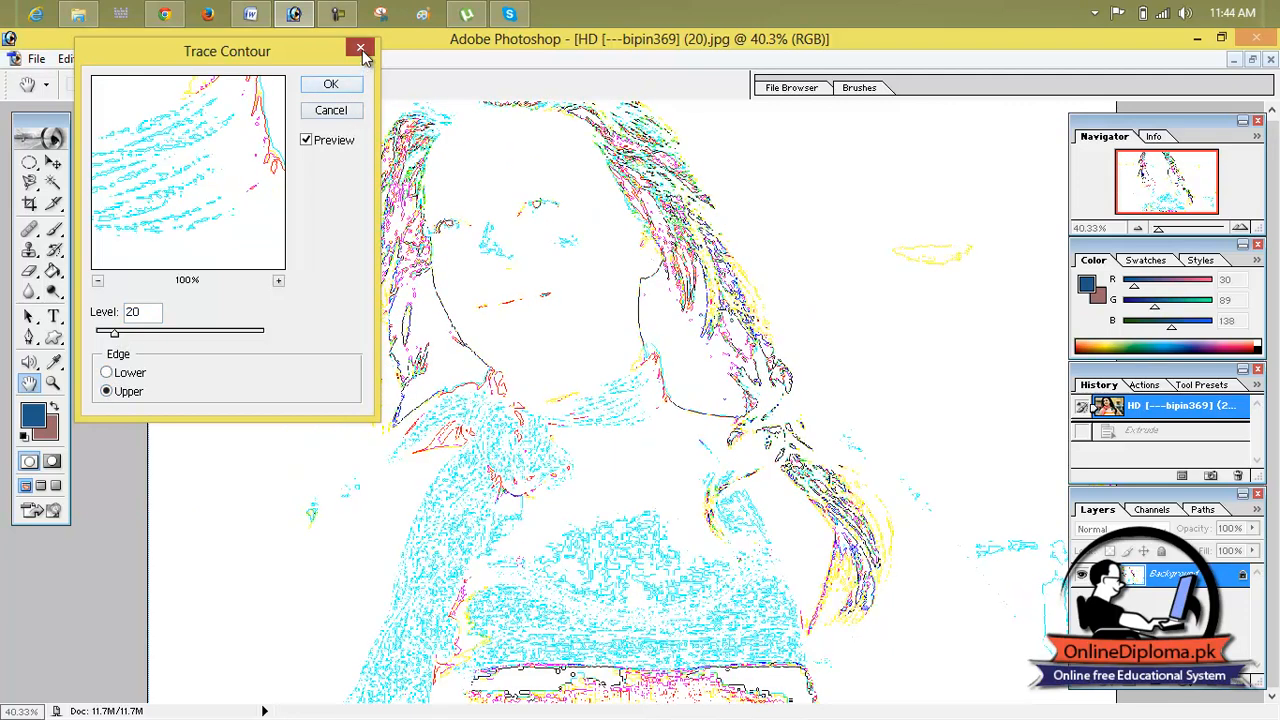
pyautogui.click(361, 48)
# Step: Apply the Wind filter with the Wind method from the right, and revert to the opened image state
pyautogui.click(148, 60)
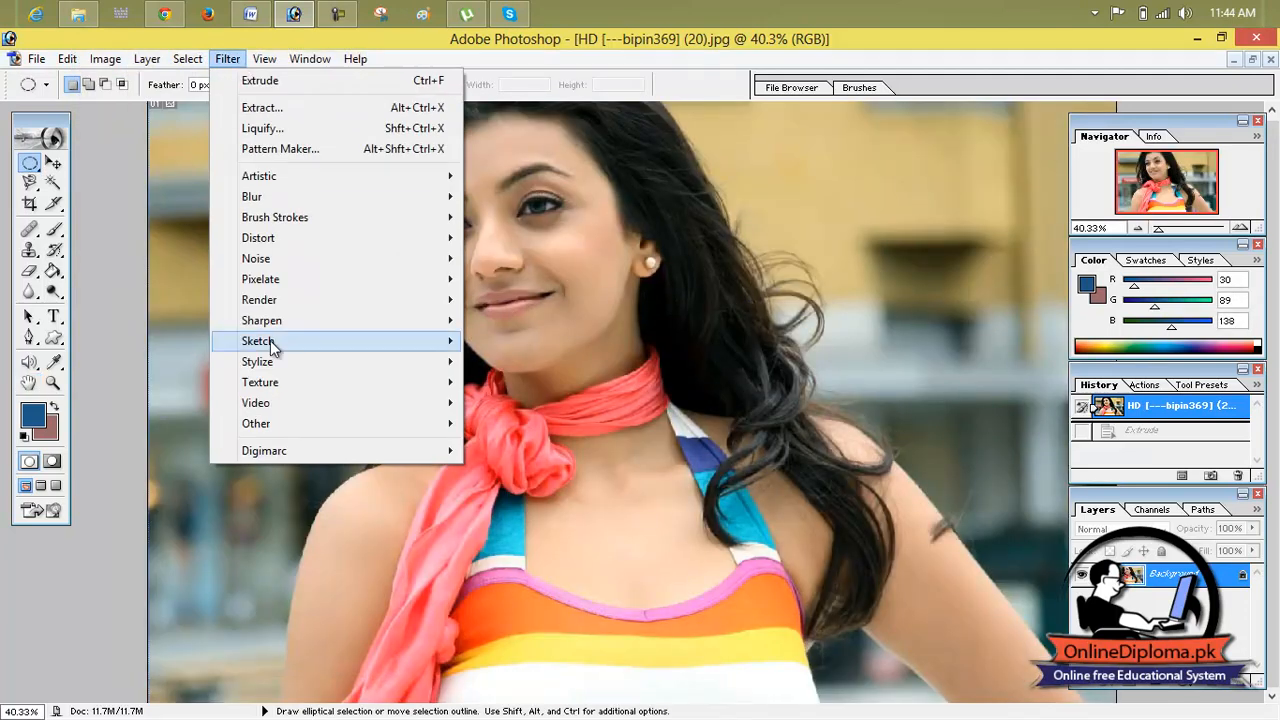
pyautogui.moveTo(280, 362)
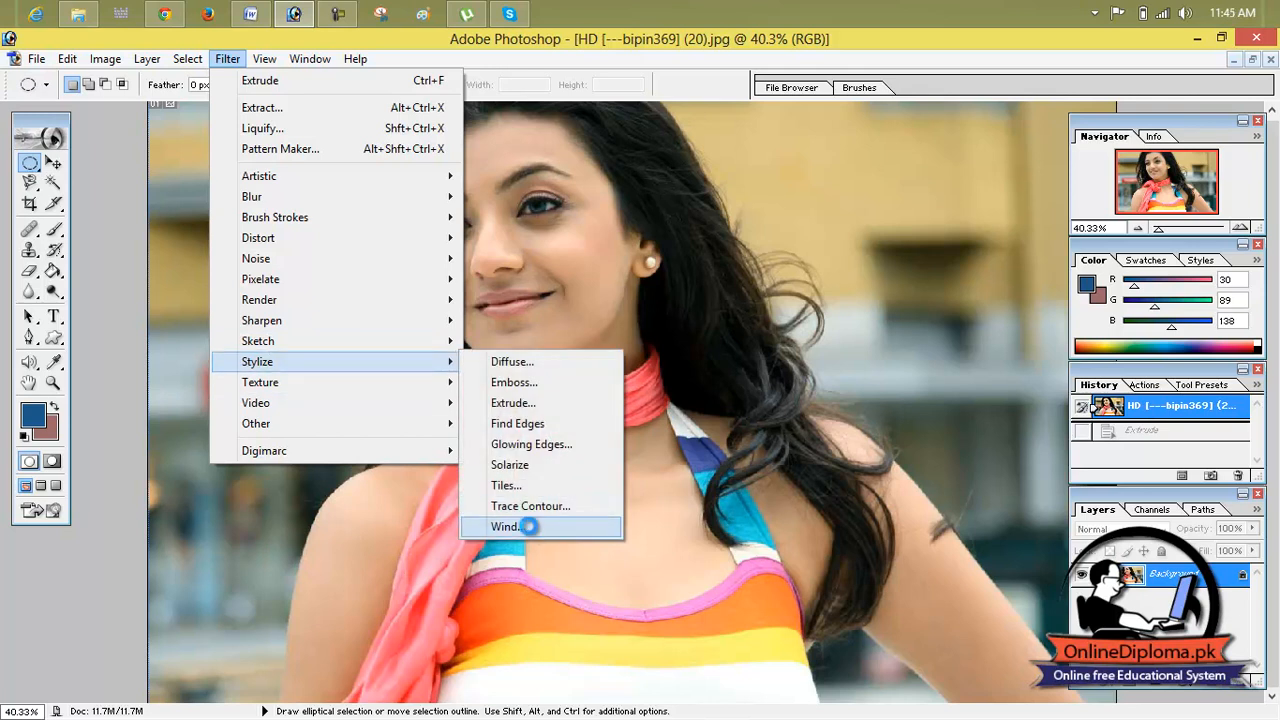
pyautogui.click(525, 526)
pyautogui.click(520, 332)
pyautogui.click(520, 332)
pyautogui.click(520, 332)
pyautogui.click(520, 332)
pyautogui.click(520, 332)
pyautogui.click(521, 332)
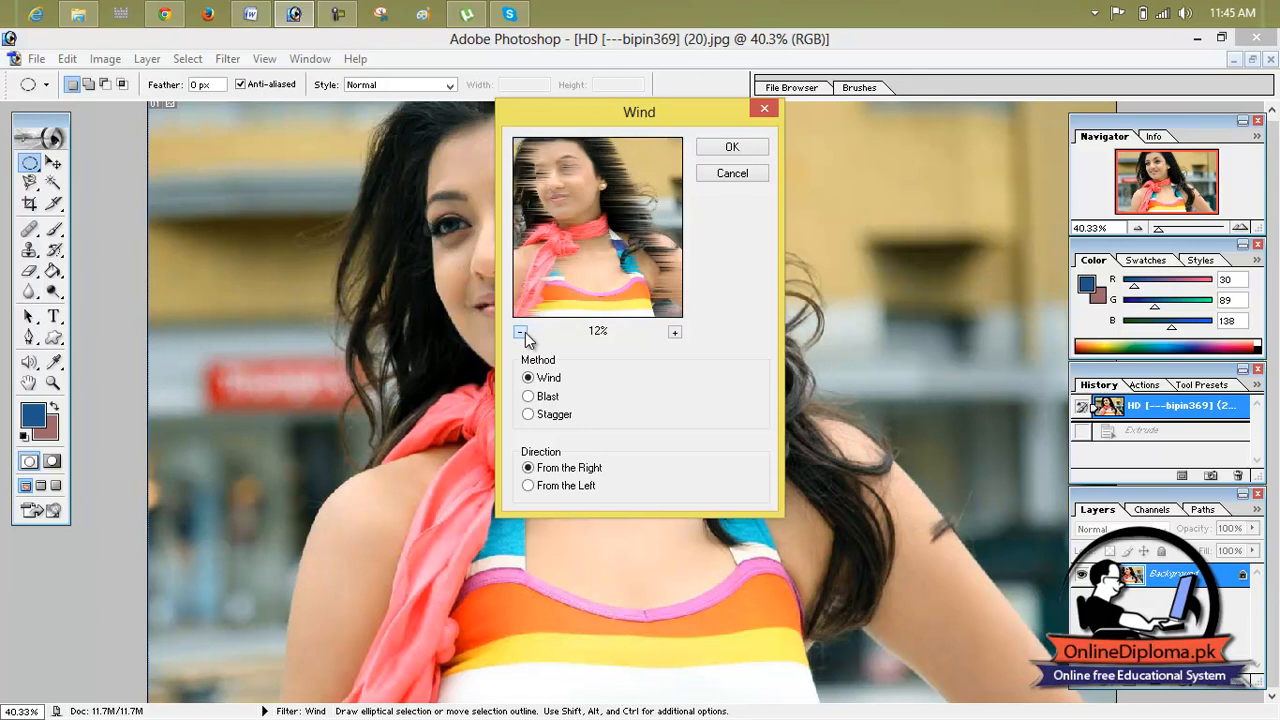
pyautogui.click(732, 147)
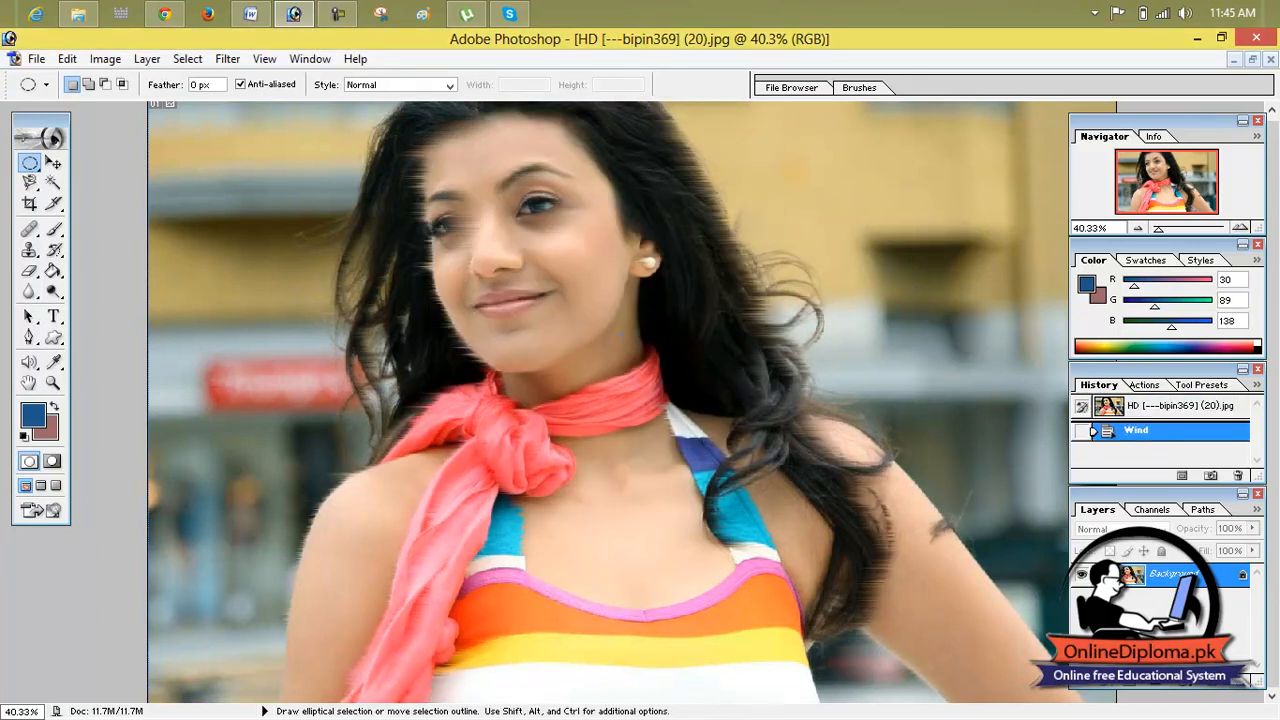
pyautogui.click(1108, 406)
# Step: Apply the Patchwork filter with square size 1 and relief 1, and revert to the opened image state
pyautogui.click(224, 58)
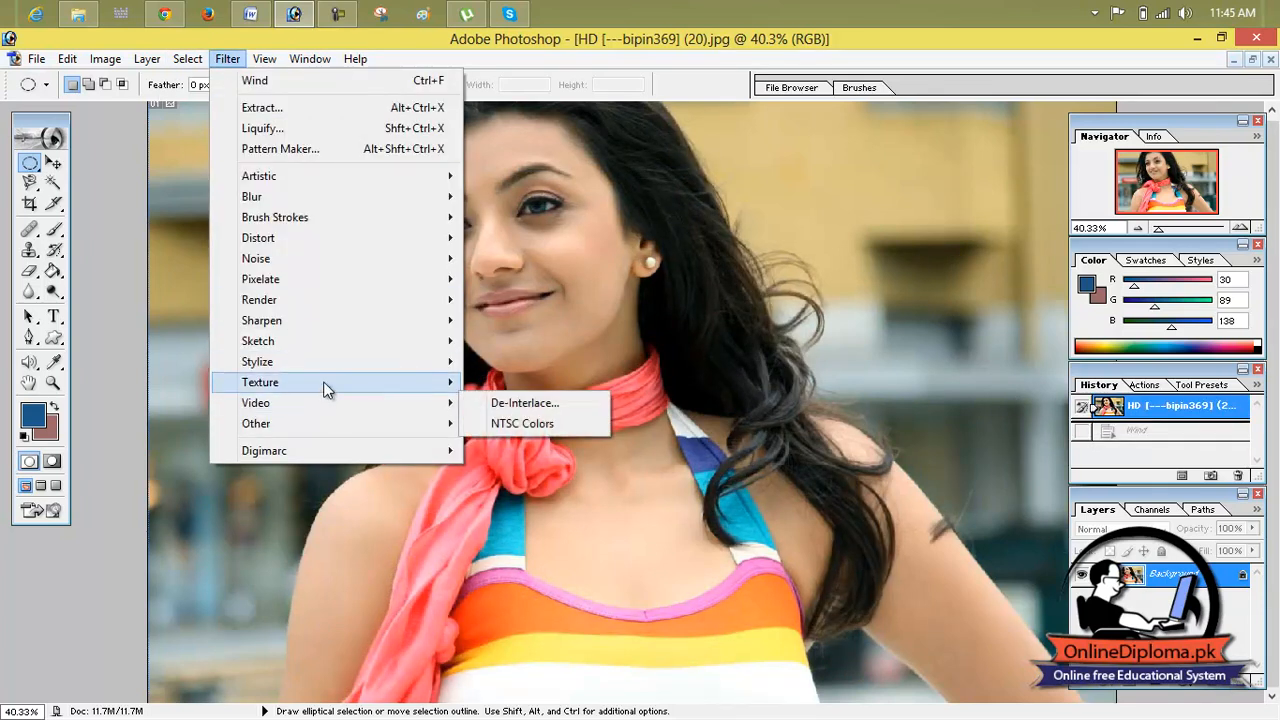
pyautogui.moveTo(323, 386)
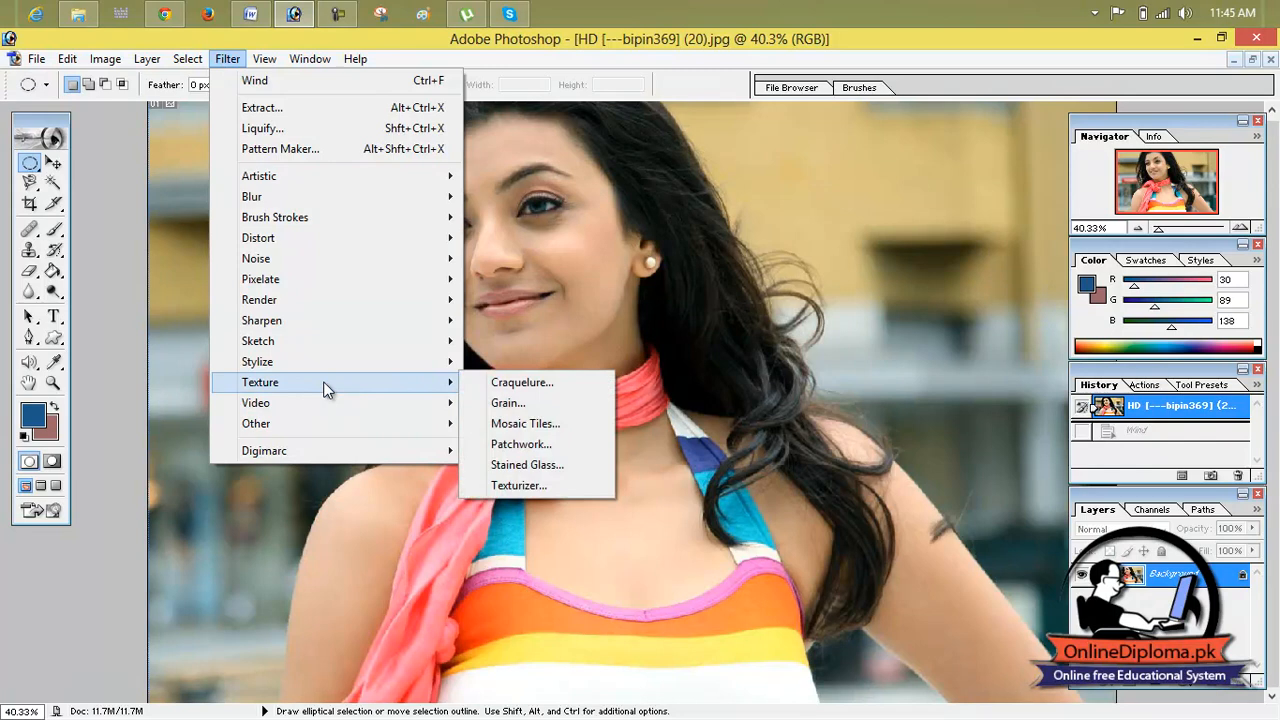
pyautogui.click(535, 444)
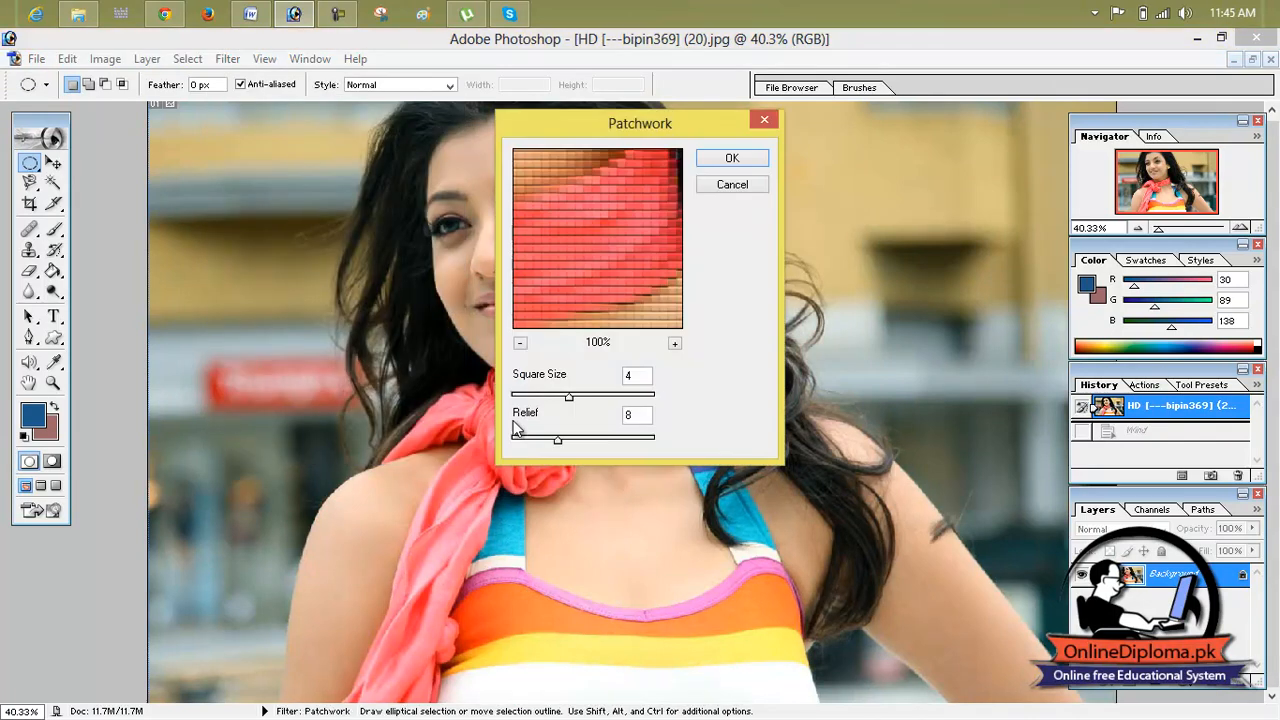
pyautogui.moveTo(552, 396); pyautogui.dragTo(527, 397)
pyautogui.moveTo(536, 443); pyautogui.dragTo(520, 440)
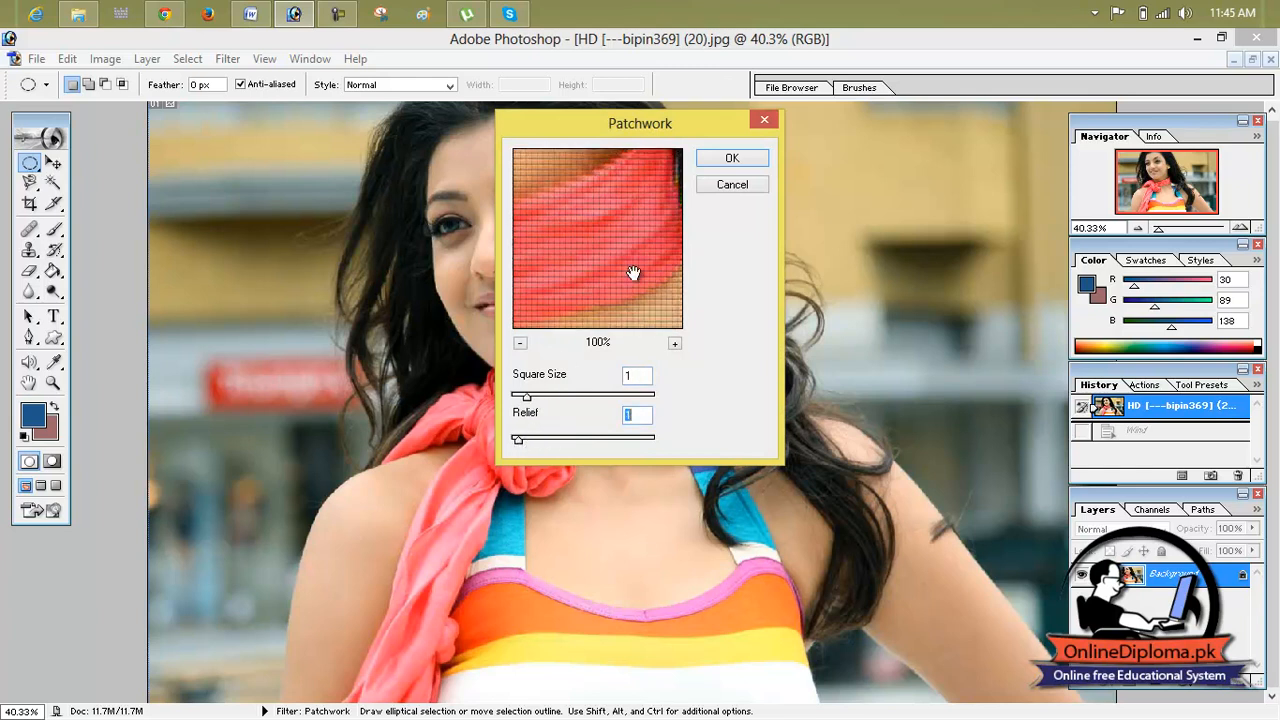
pyautogui.click(710, 162)
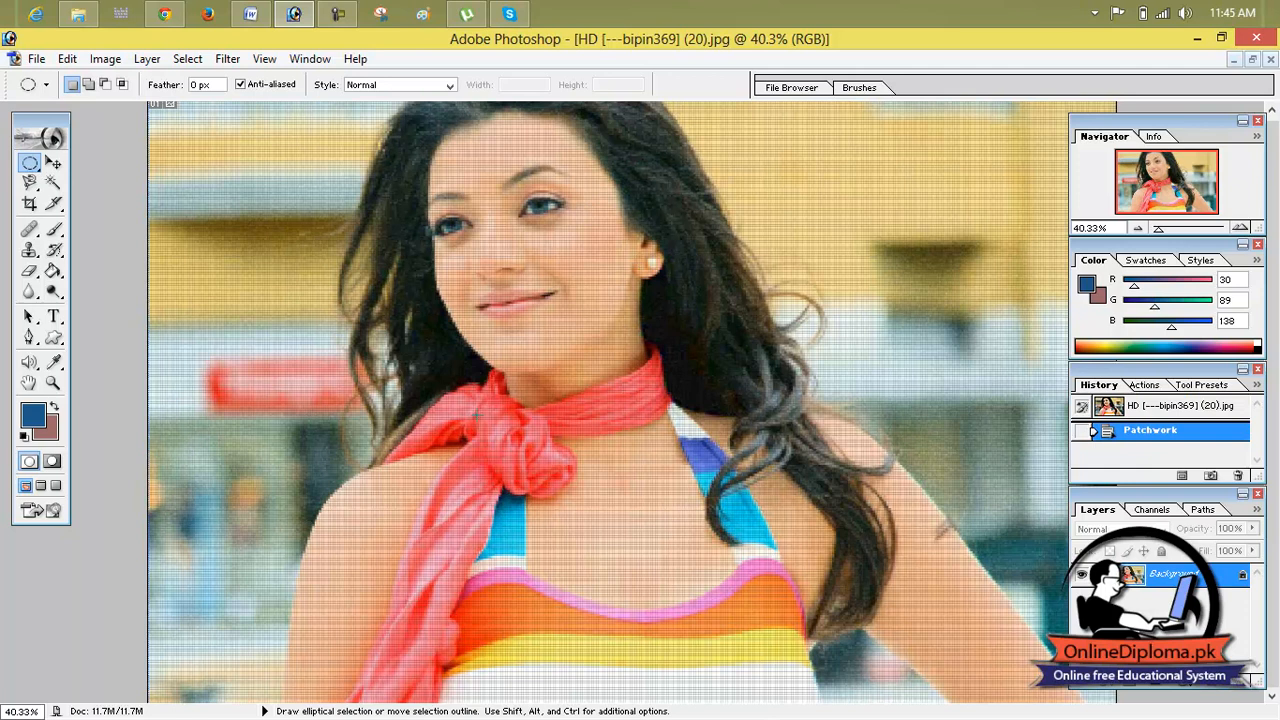
pyautogui.click(1128, 408)
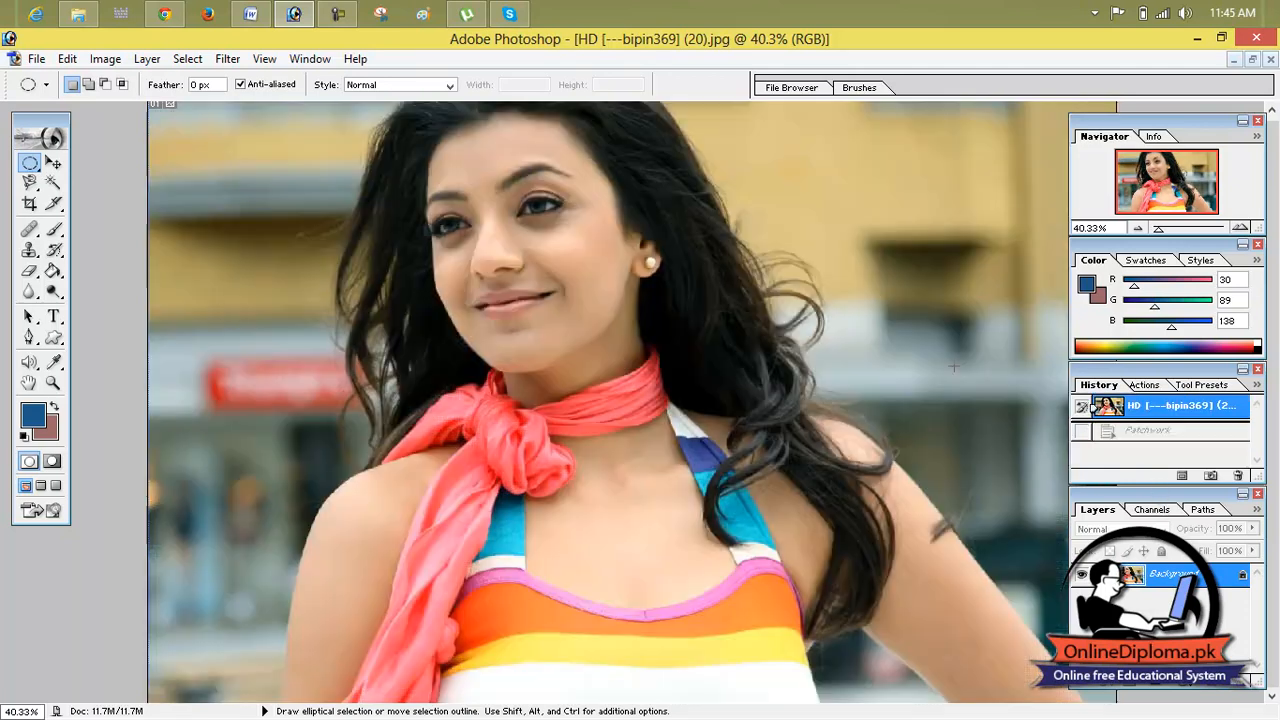
# Step: Apply the Grain filter with increased intensity and contrast and the Regular grain type, and revert to the opened image state
pyautogui.click(227, 58)
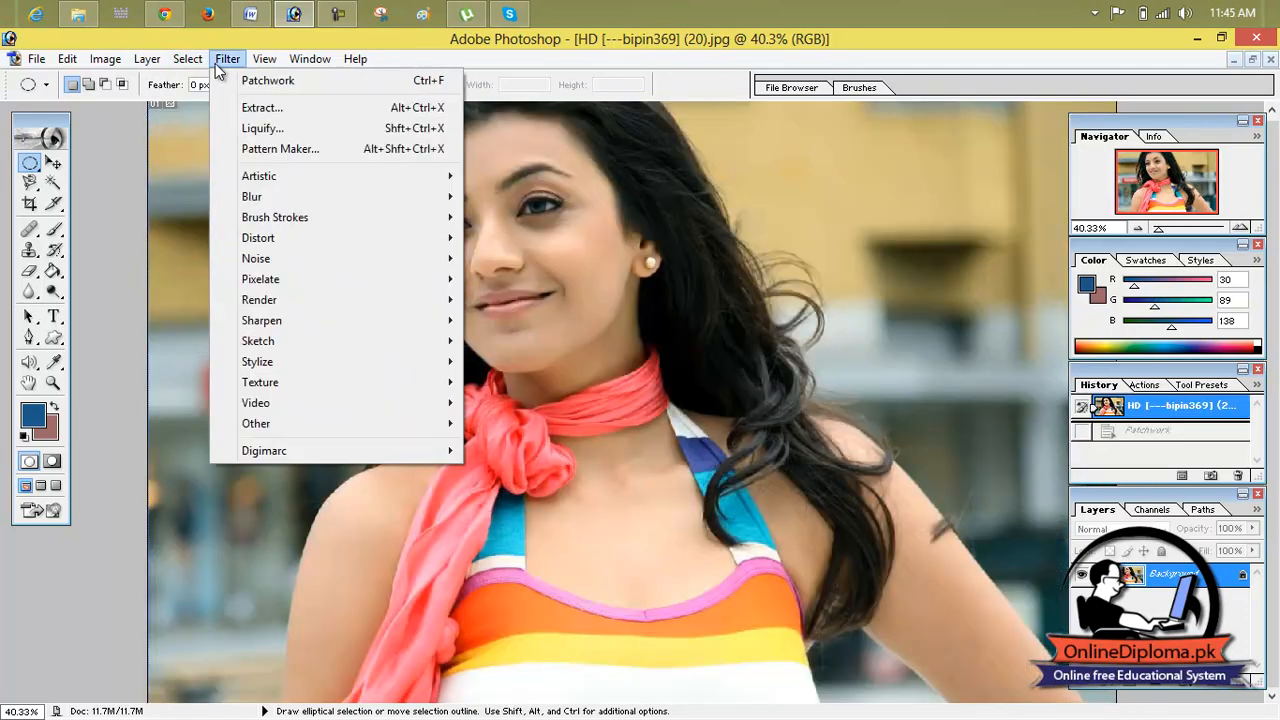
pyautogui.moveTo(317, 386)
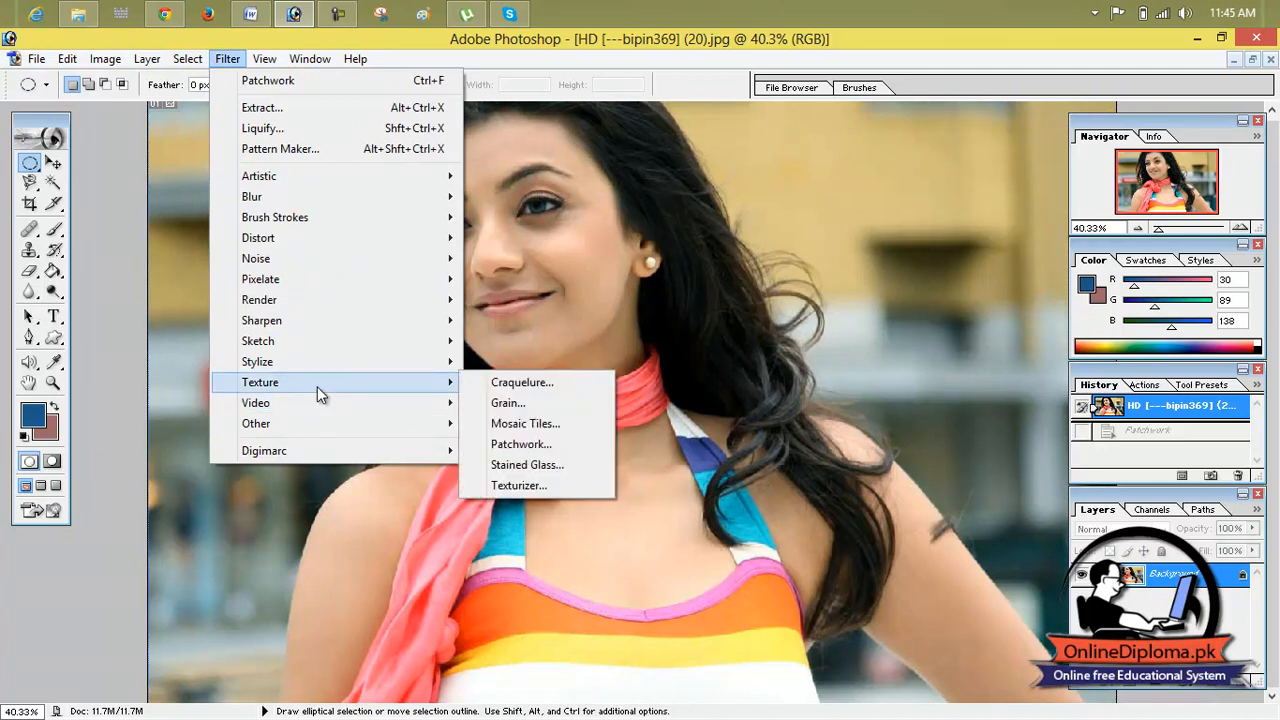
pyautogui.click(508, 403)
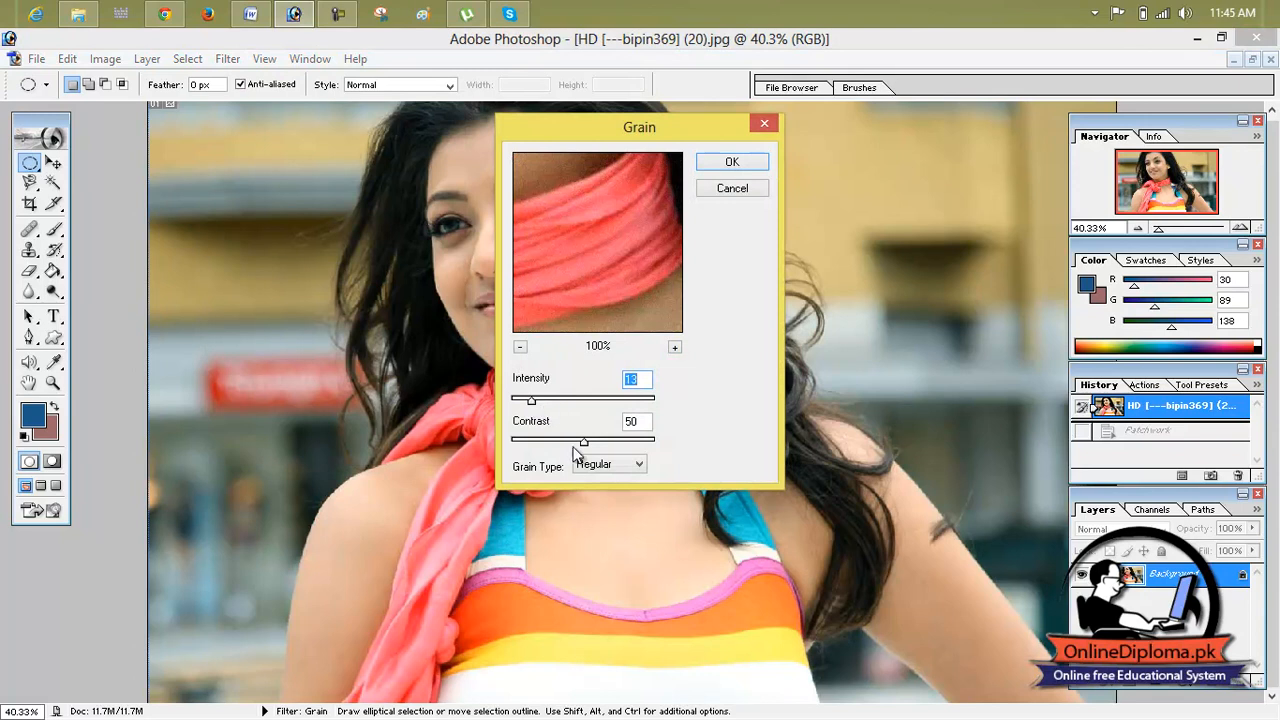
pyautogui.moveTo(572, 400); pyautogui.dragTo(618, 402)
pyautogui.moveTo(584, 441); pyautogui.dragTo(601, 441)
pyautogui.click(718, 162)
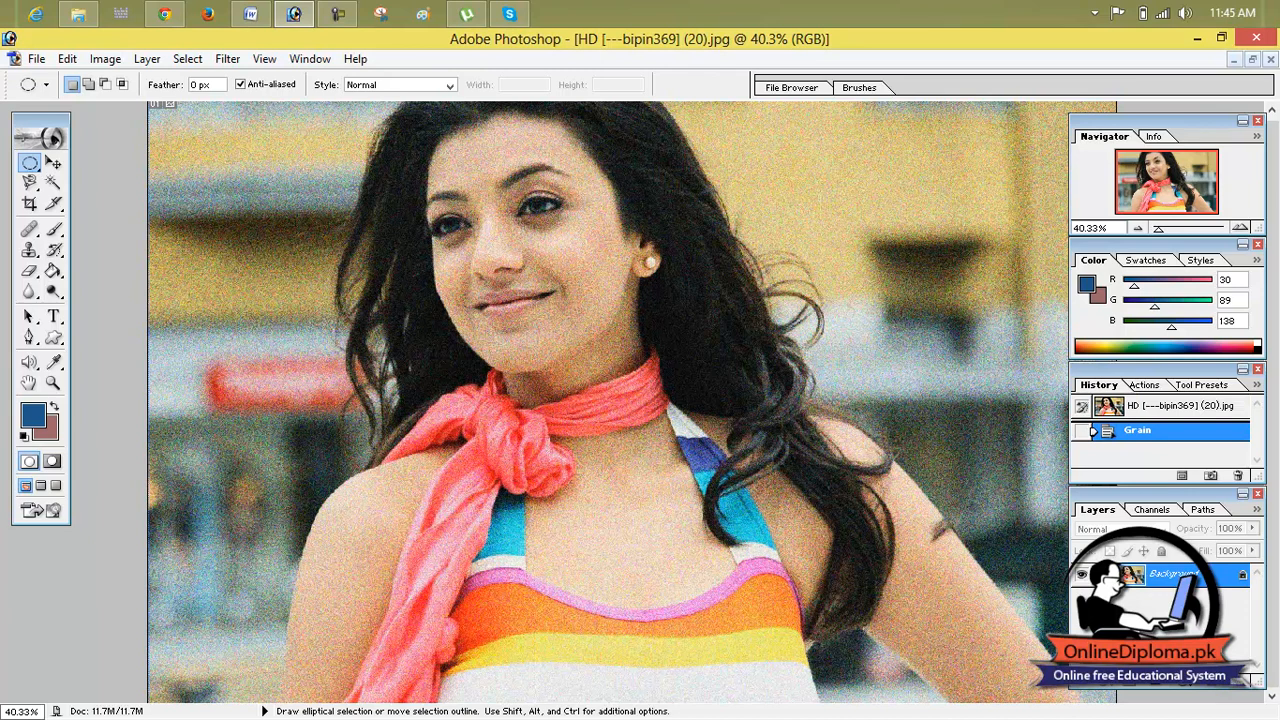
pyautogui.click(1135, 406)
# Step: Apply the Texturizer filter with the Sandstone texture, scaling above 100% and light from the Top, and revert to the opened image state
pyautogui.click(228, 58)
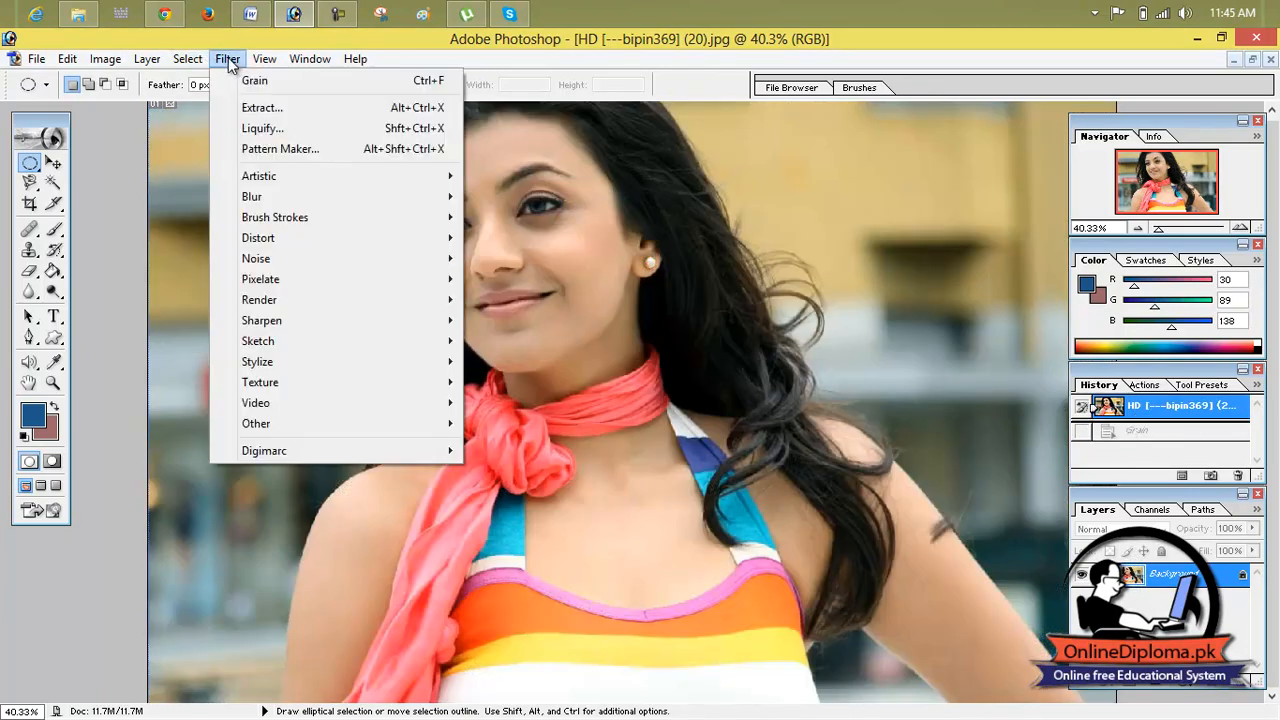
pyautogui.moveTo(330, 383)
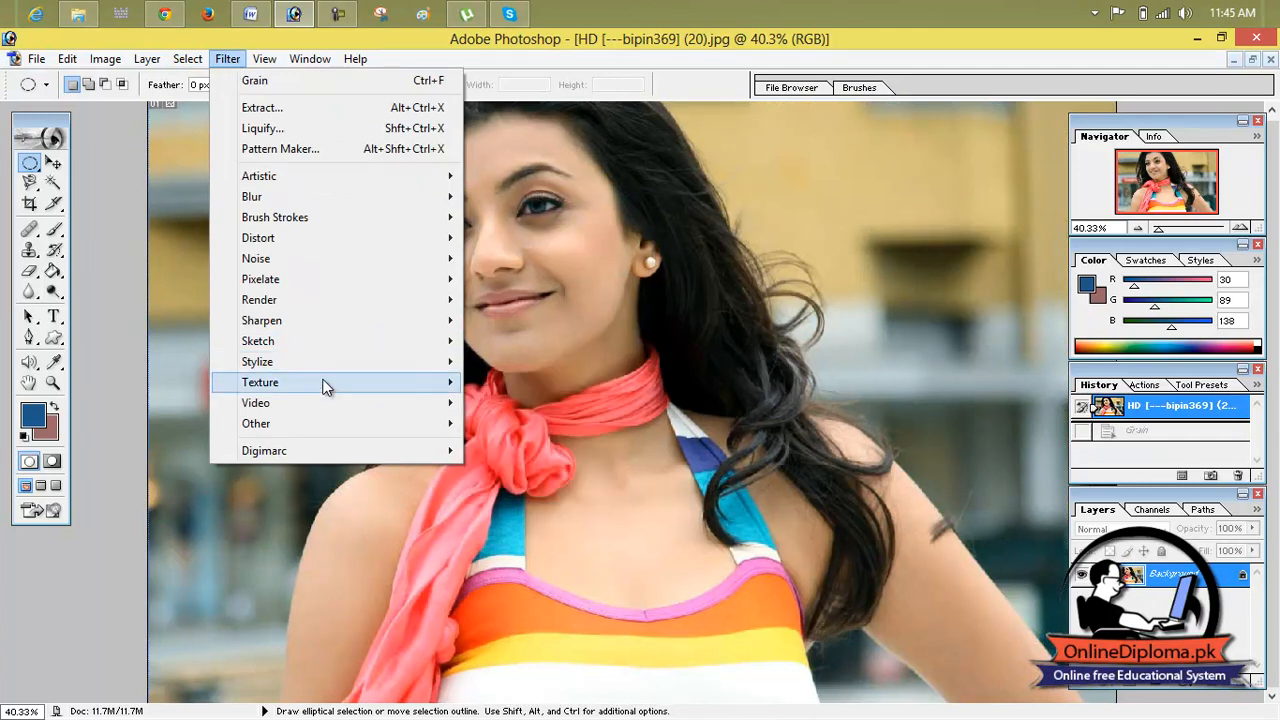
pyautogui.click(506, 486)
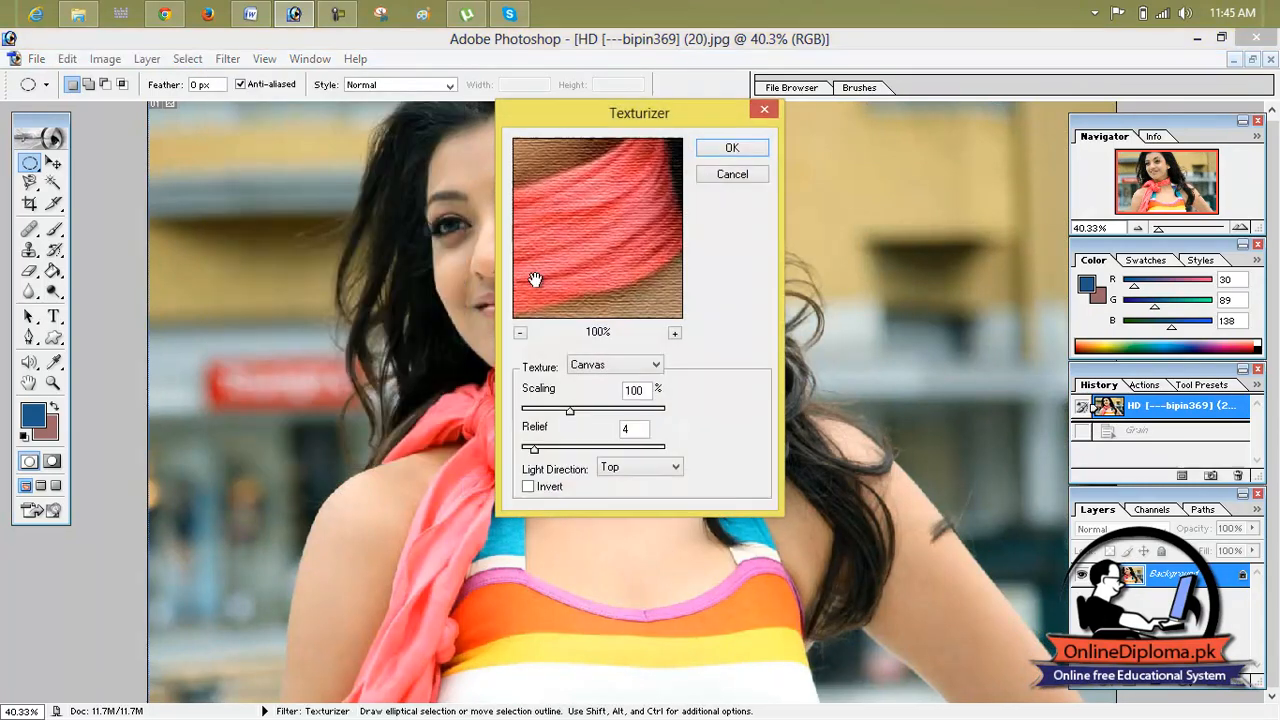
pyautogui.moveTo(569, 407); pyautogui.dragTo(626, 408)
pyautogui.click(605, 366)
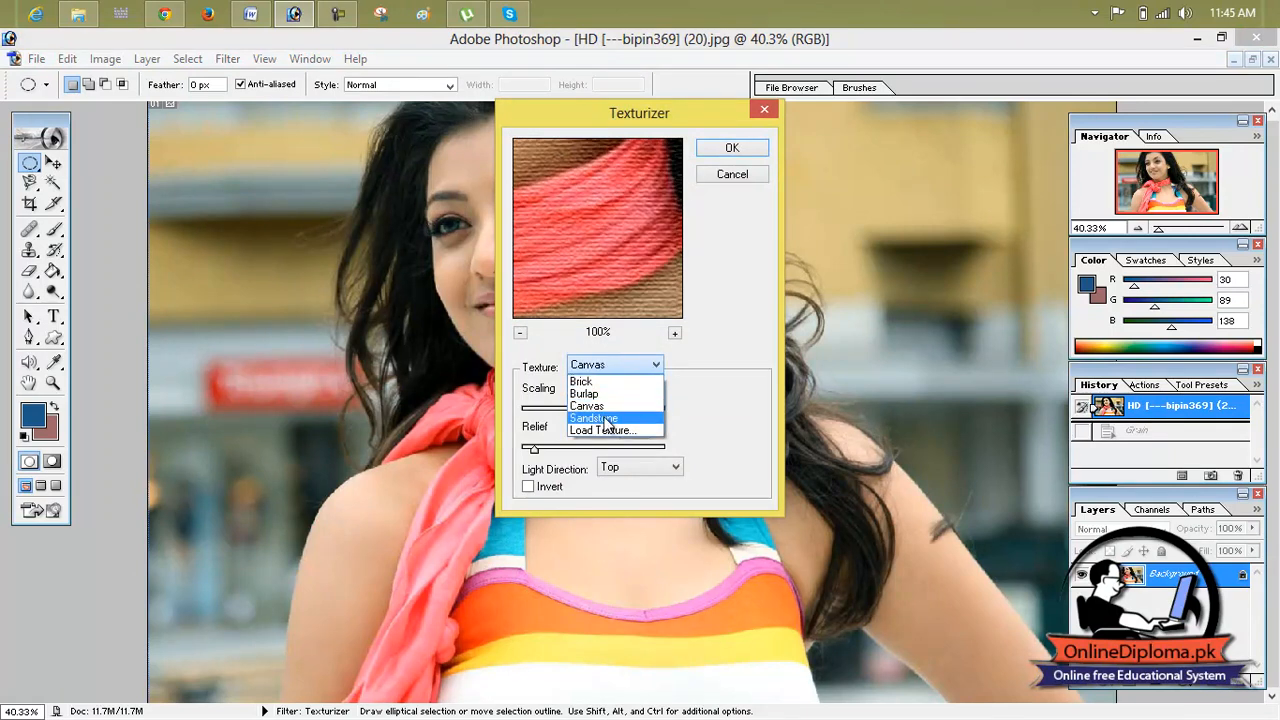
pyautogui.click(608, 421)
pyautogui.click(732, 150)
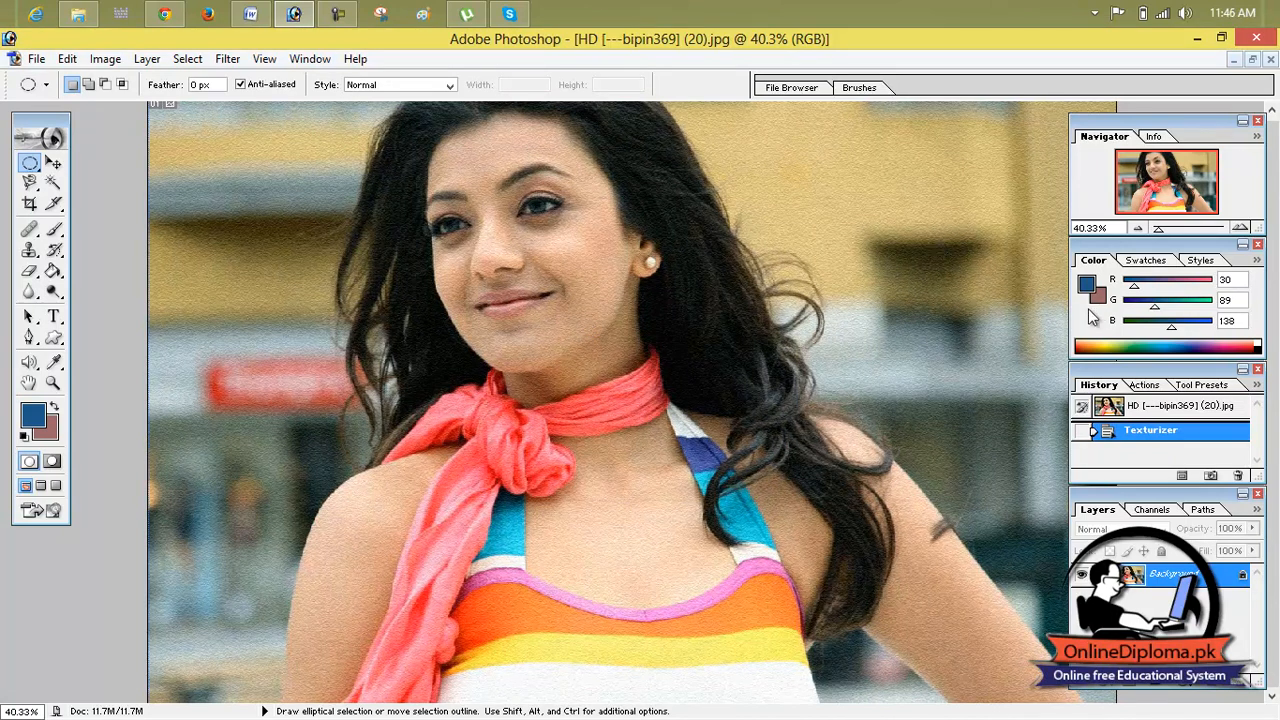
pyautogui.click(1120, 408)
# Step: Apply the High Pass filter with an adjusted radius, and revert to the opened image state
pyautogui.click(228, 59)
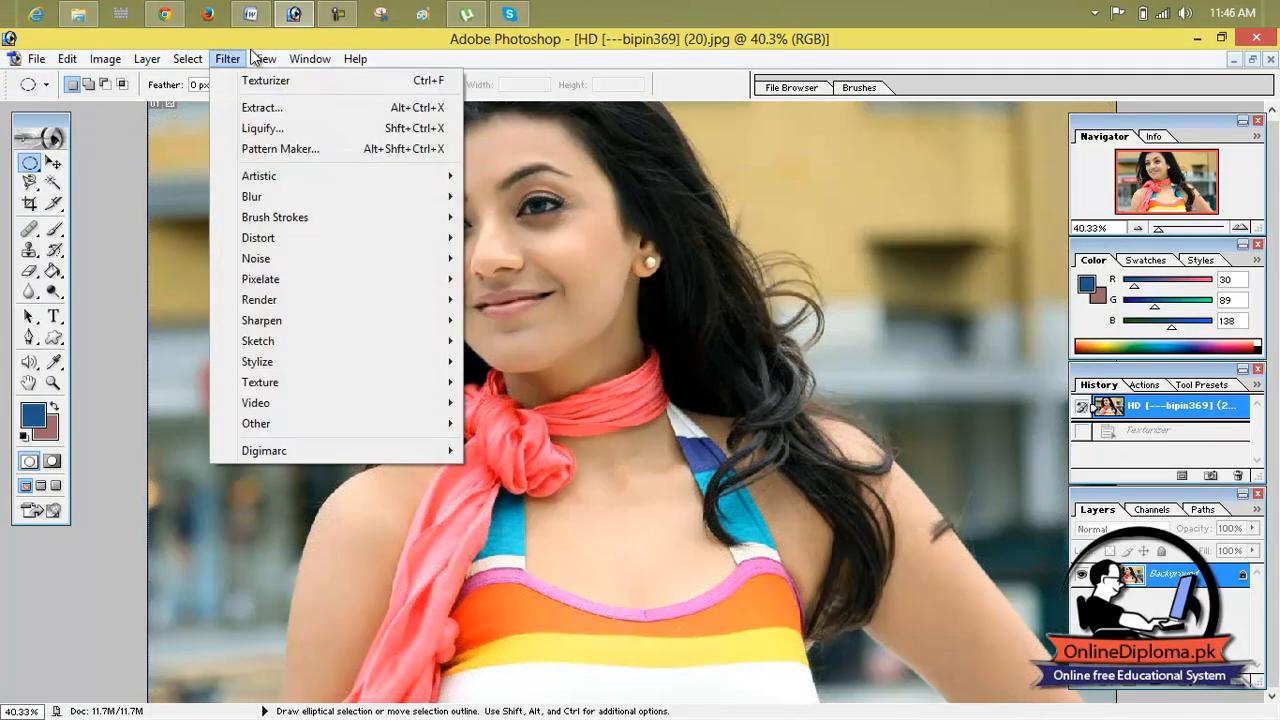
pyautogui.click(230, 62)
pyautogui.click(229, 59)
pyautogui.moveTo(332, 400)
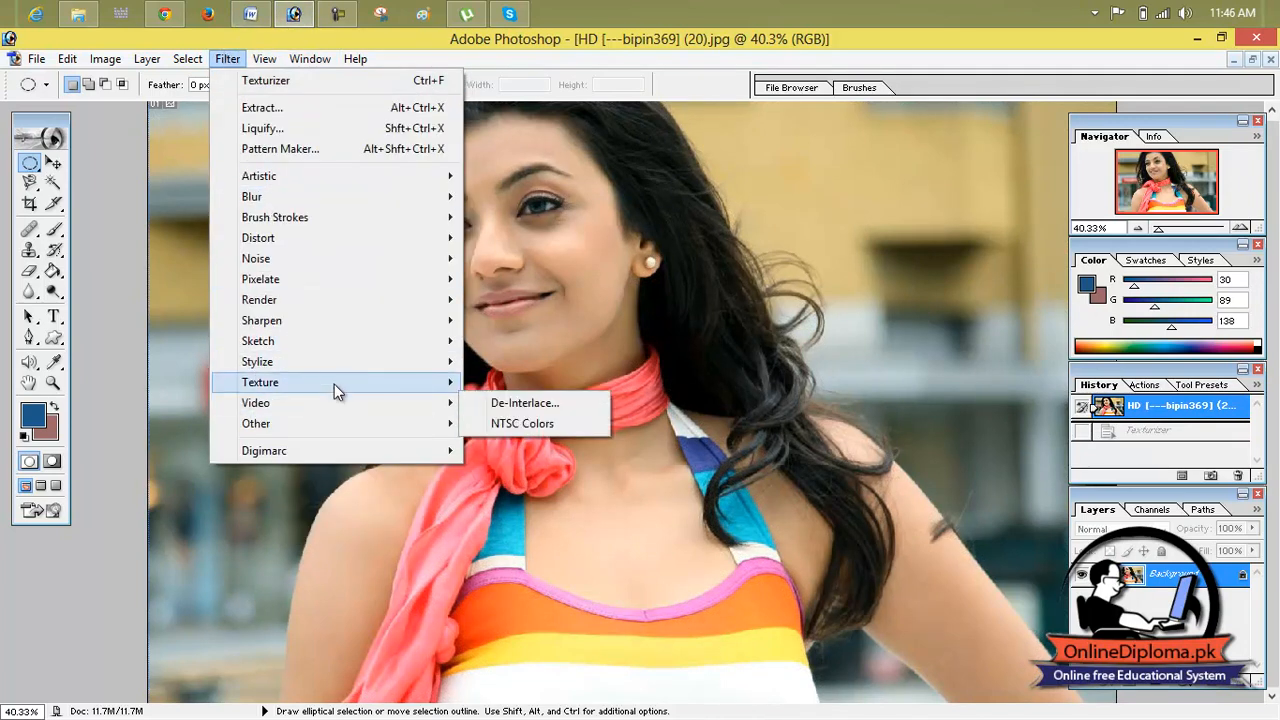
pyautogui.moveTo(357, 432)
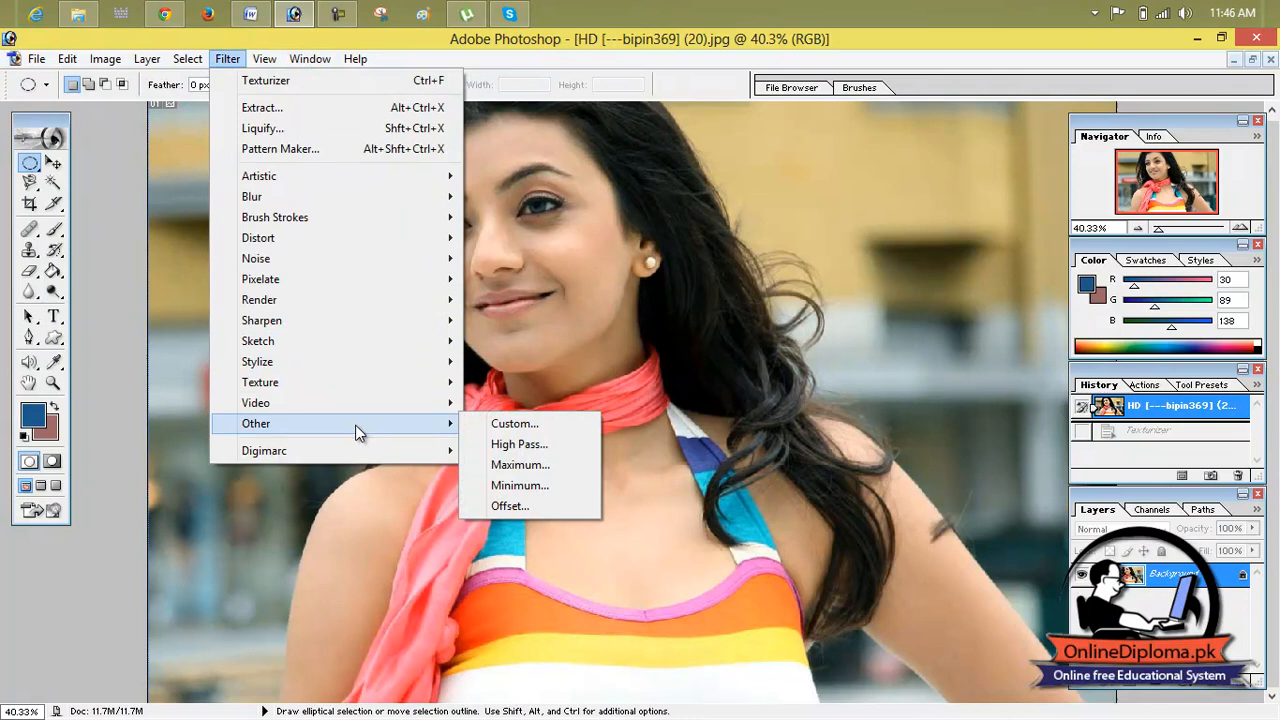
pyautogui.click(537, 451)
pyautogui.moveTo(597, 204); pyautogui.dragTo(740, 44)
pyautogui.moveTo(715, 323); pyautogui.dragTo(676, 325)
pyautogui.moveTo(696, 322); pyautogui.dragTo(721, 323)
pyautogui.click(884, 75)
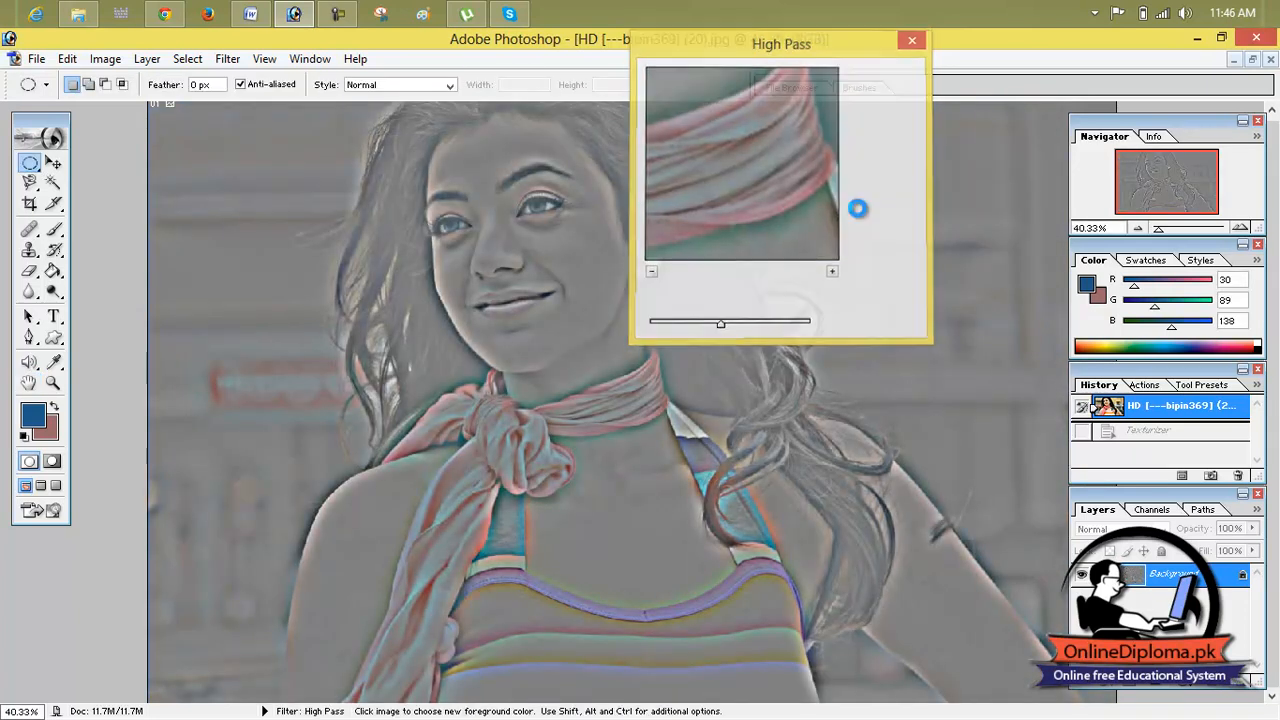
pyautogui.click(1108, 408)
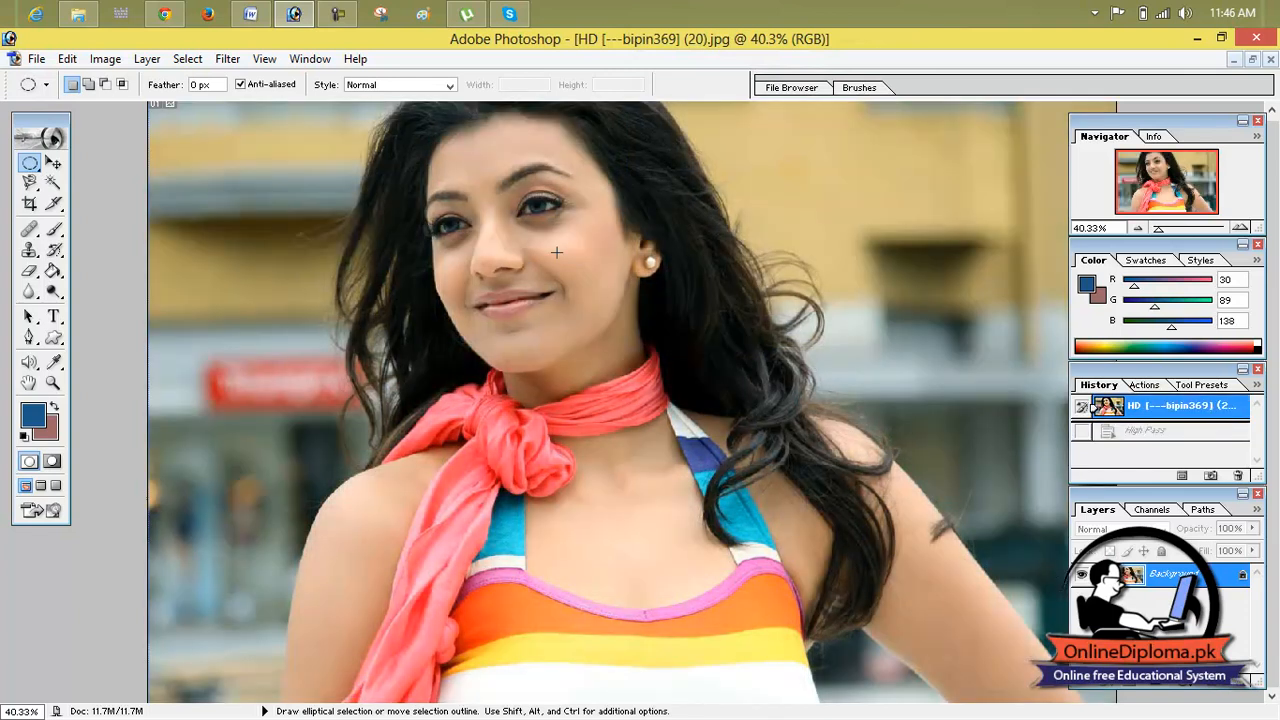
# Step: Apply the Custom filter with 5 in the centre cell, -1 in the four adjacent cells and a scale of 1
pyautogui.click(192, 59)
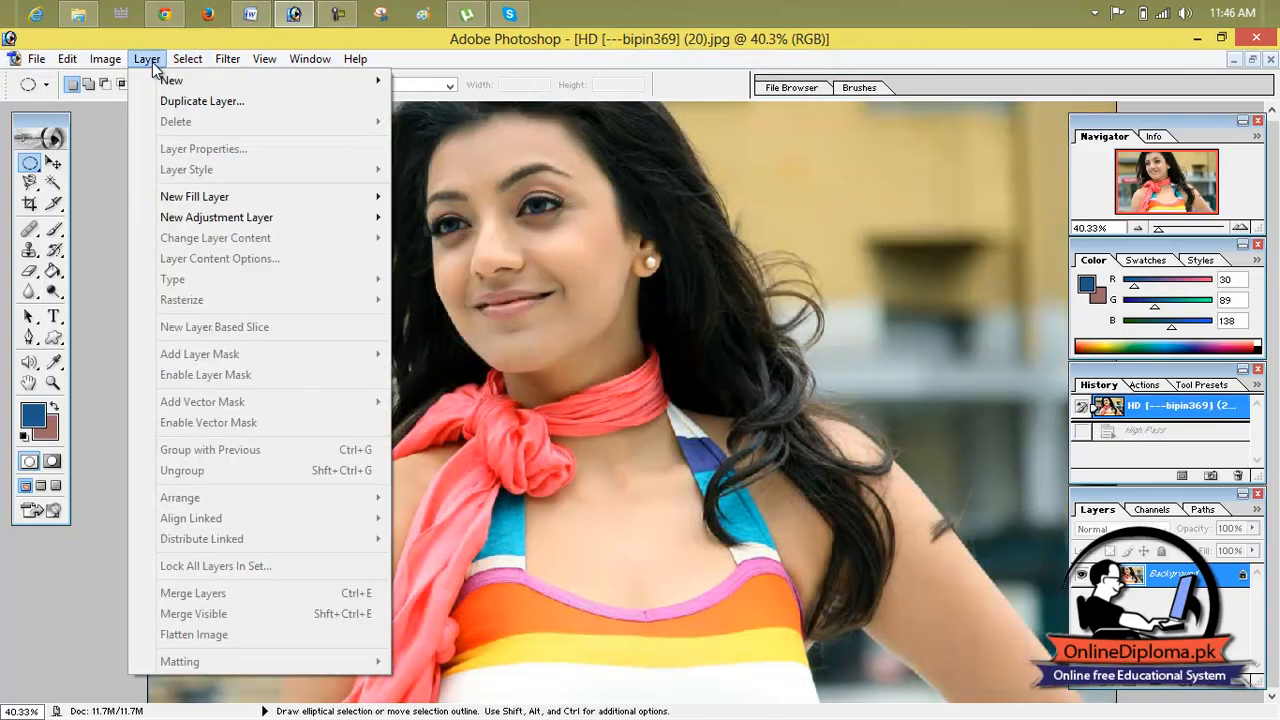
pyautogui.moveTo(227, 59)
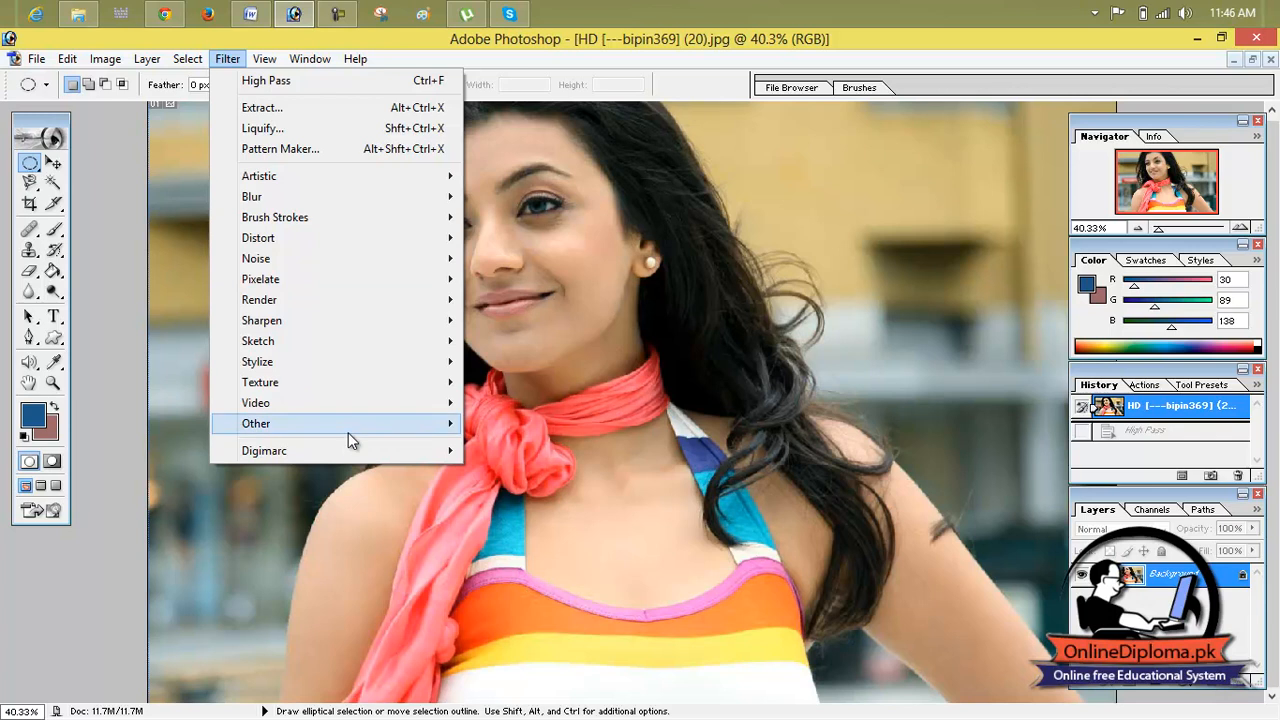
pyautogui.moveTo(446, 424)
pyautogui.click(540, 424)
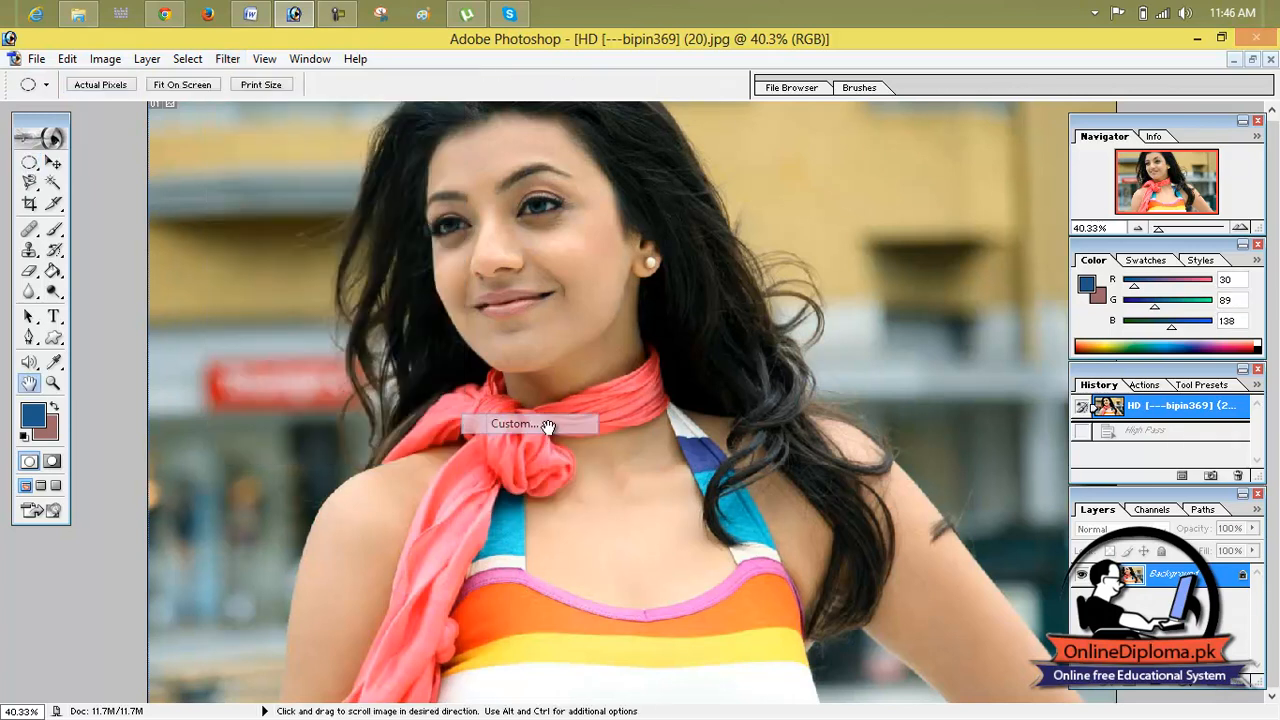
pyautogui.moveTo(548, 228); pyautogui.dragTo(679, 153)
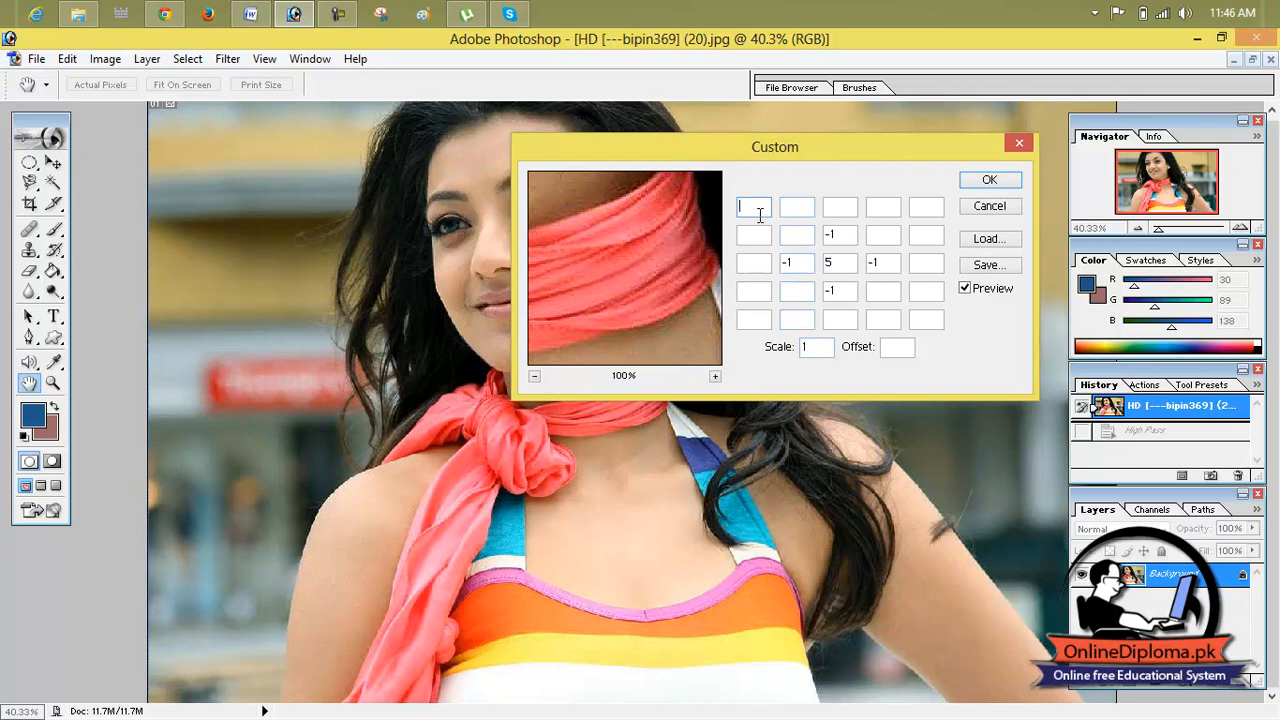
pyautogui.moveTo(747, 146); pyautogui.dragTo(727, 118)
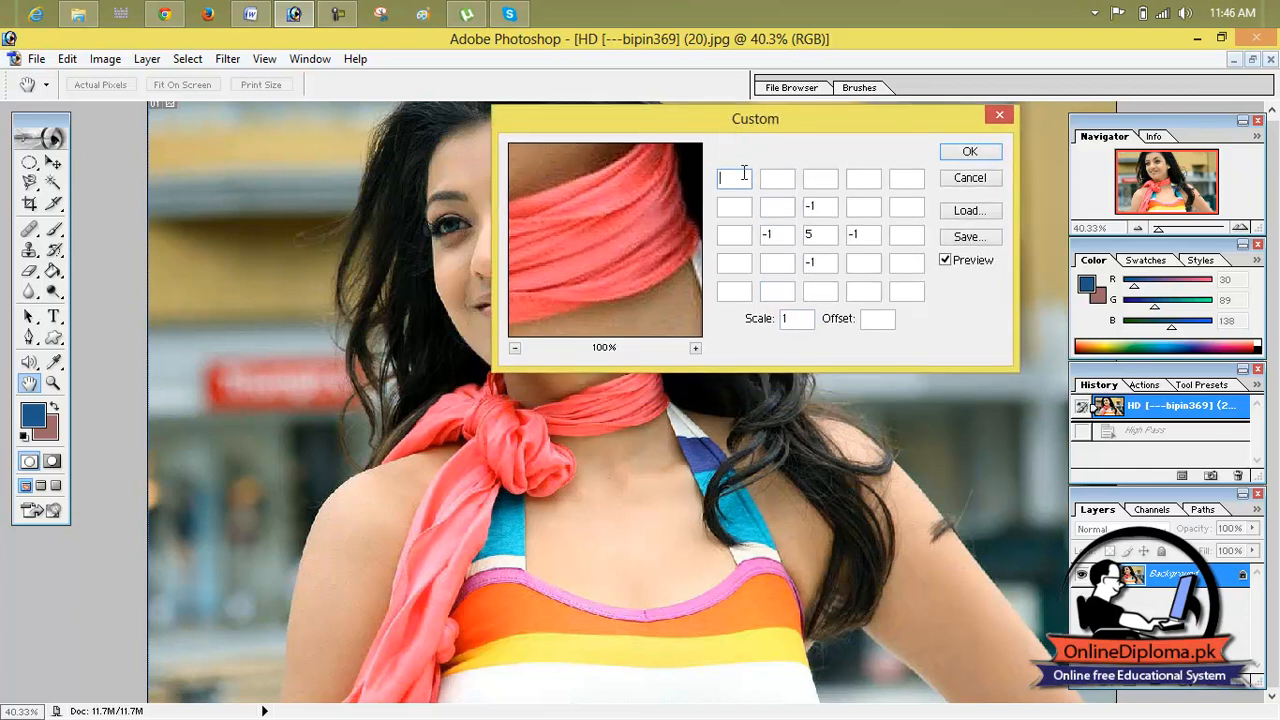
pyautogui.click(970, 152)
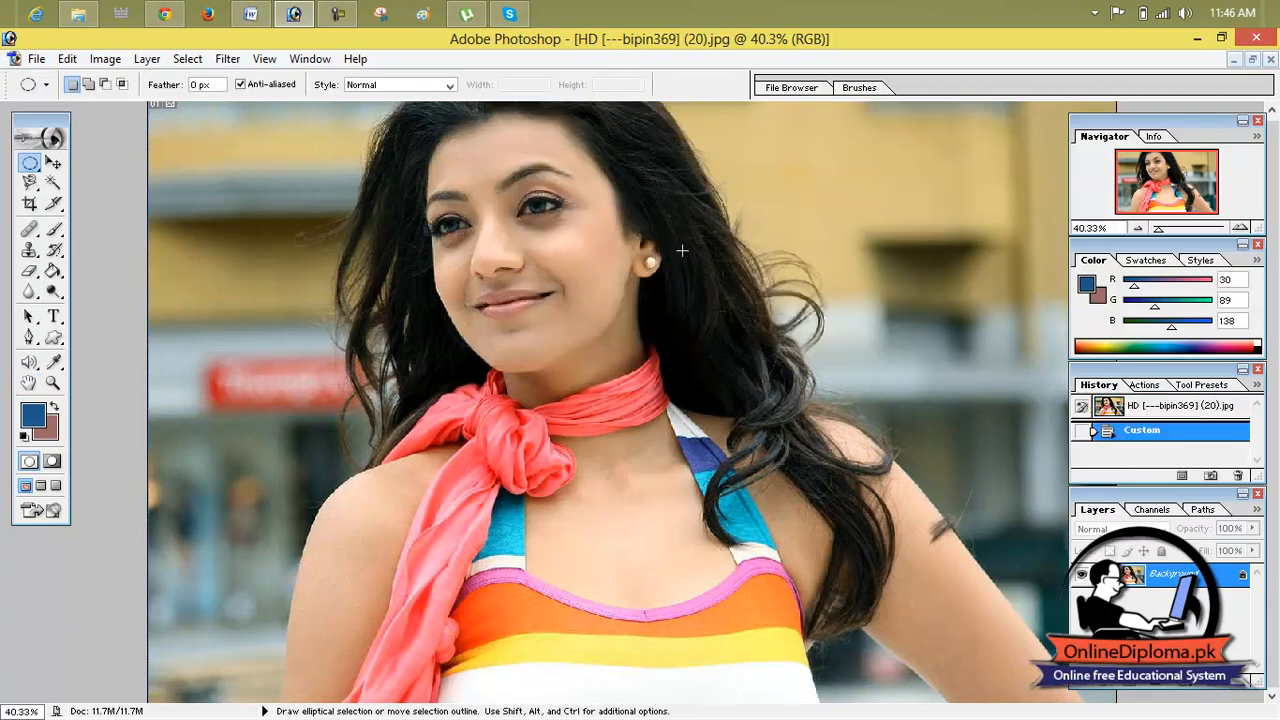
# Step: Preview the Maximum filter with an adjusted radius, and discard it without applying
pyautogui.click(238, 62)
pyautogui.moveTo(191, 60)
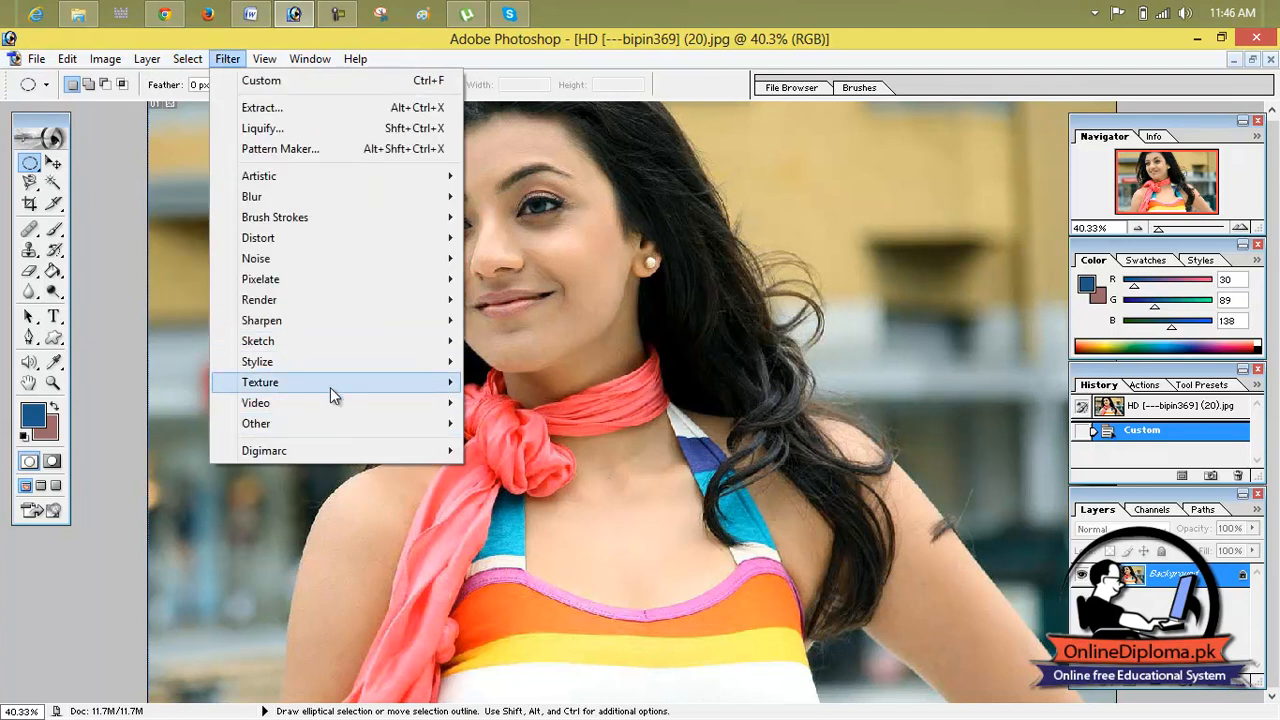
pyautogui.moveTo(370, 428)
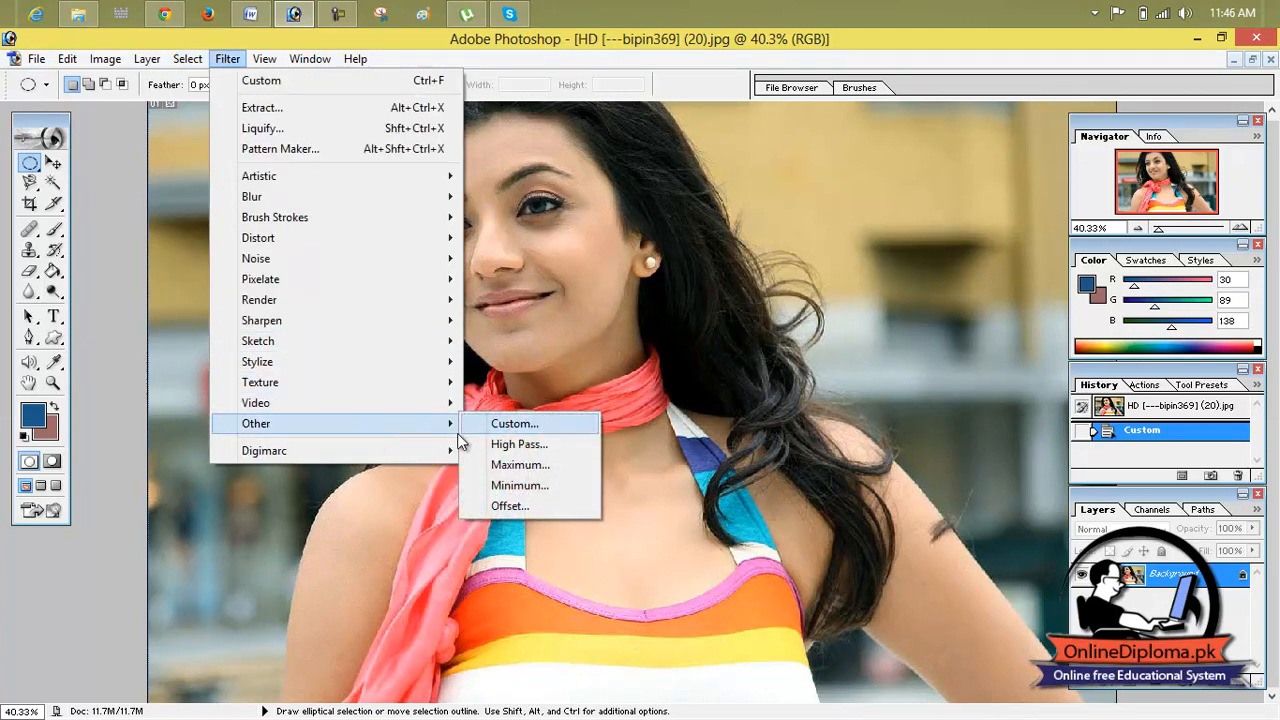
pyautogui.click(549, 468)
pyautogui.moveTo(571, 480); pyautogui.dragTo(521, 489)
pyautogui.click(772, 200)
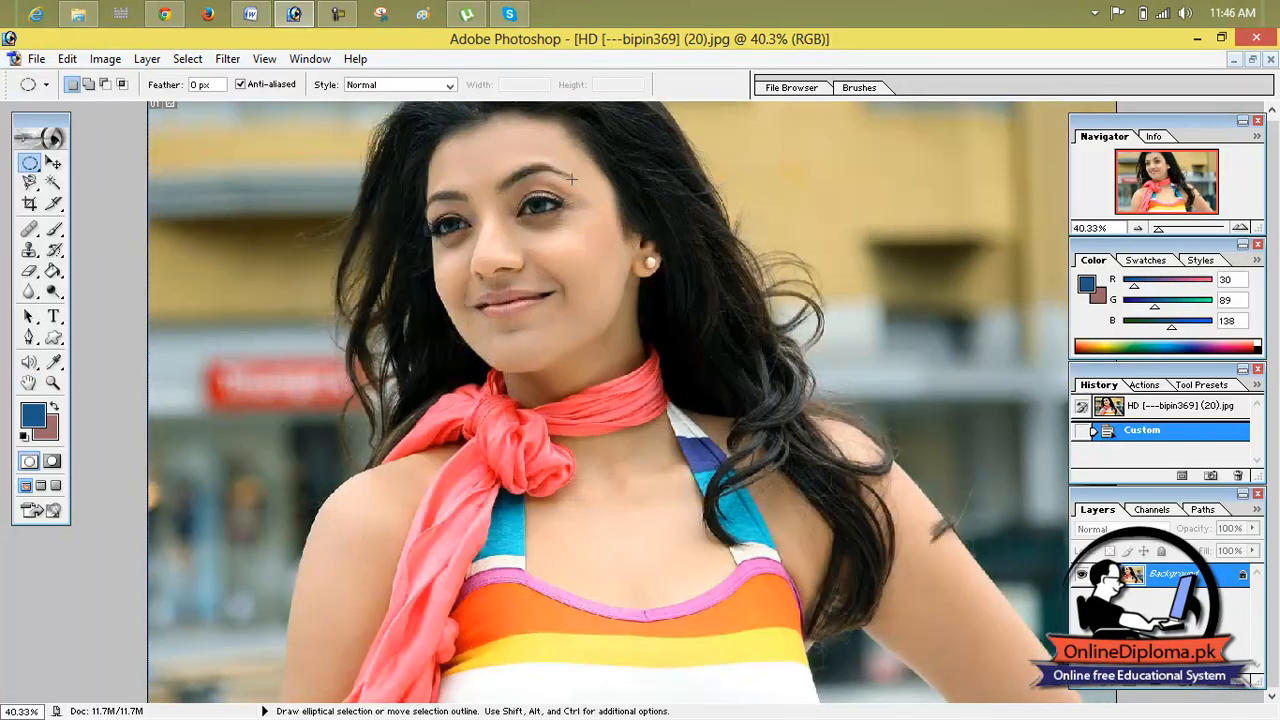
# Step: Preview the Offset filter with 50 pixels right, 3 pixels down and Wrap Around, and discard it without applying
pyautogui.click(227, 58)
pyautogui.moveTo(304, 430)
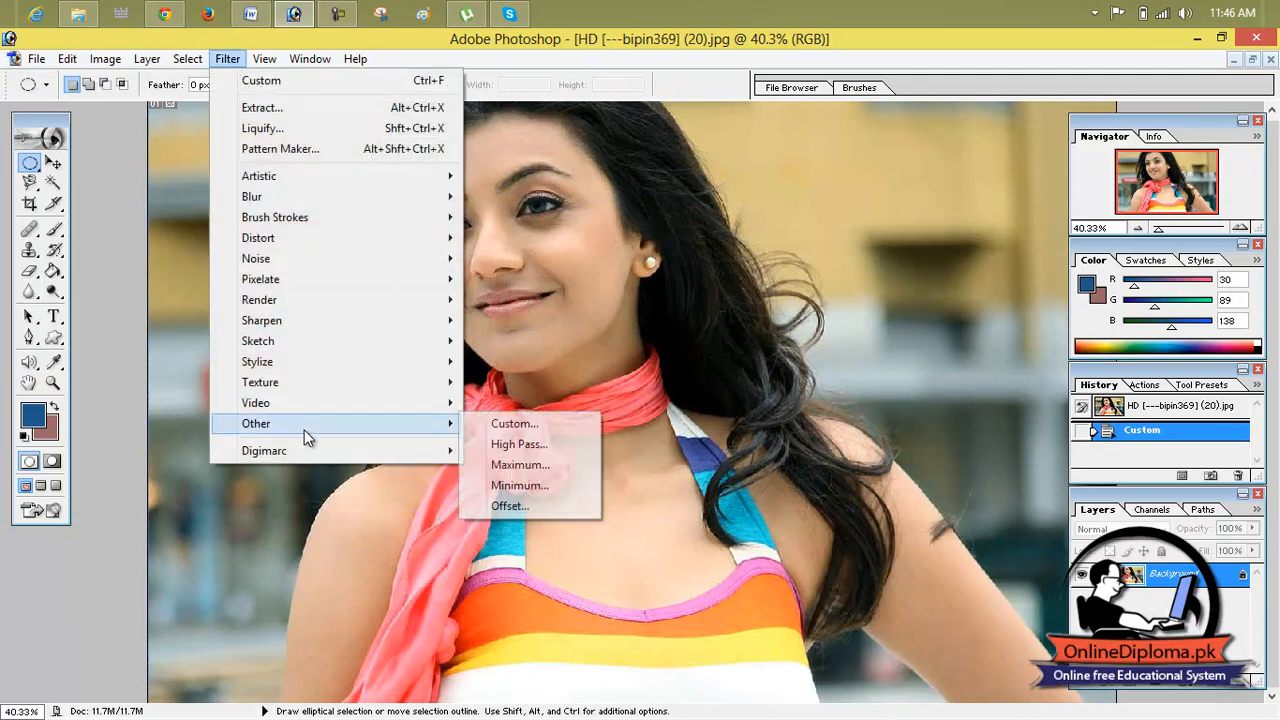
pyautogui.click(498, 509)
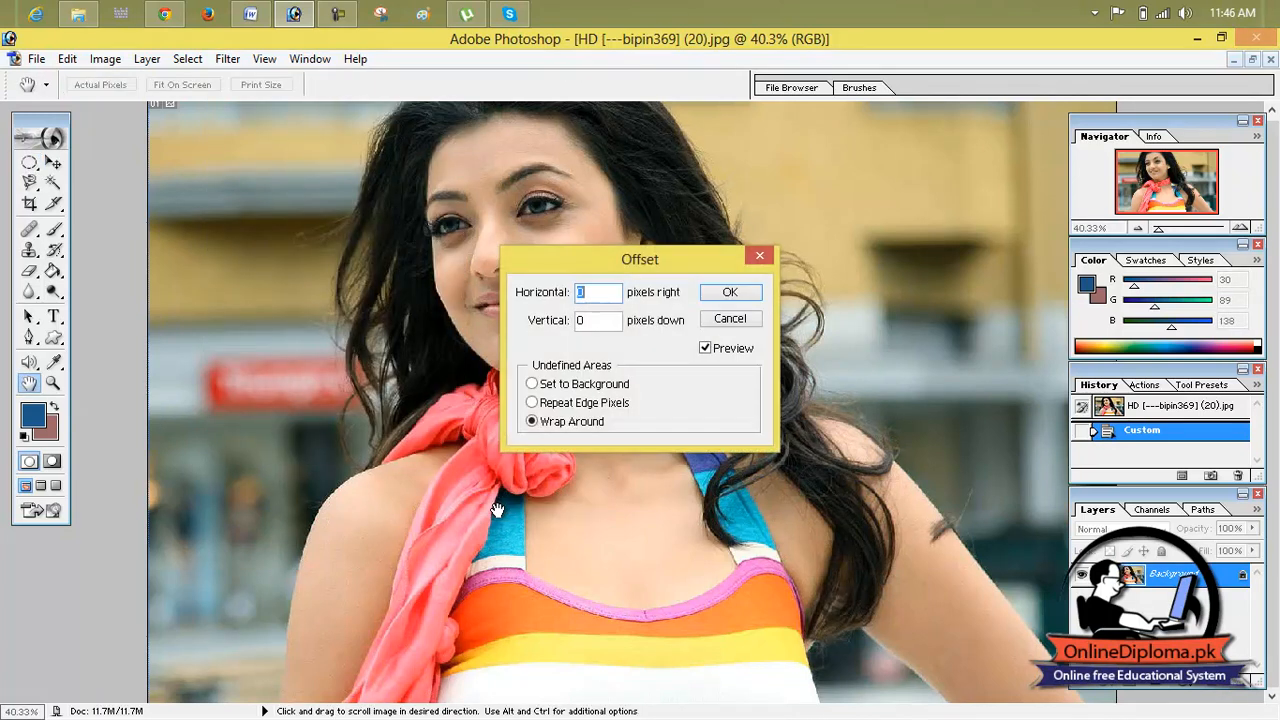
pyautogui.click(592, 297)
pyautogui.doubleClick(592, 297)
pyautogui.write('3')
pyautogui.doubleClick(594, 321)
pyautogui.write('3')
pyautogui.doubleClick(597, 292)
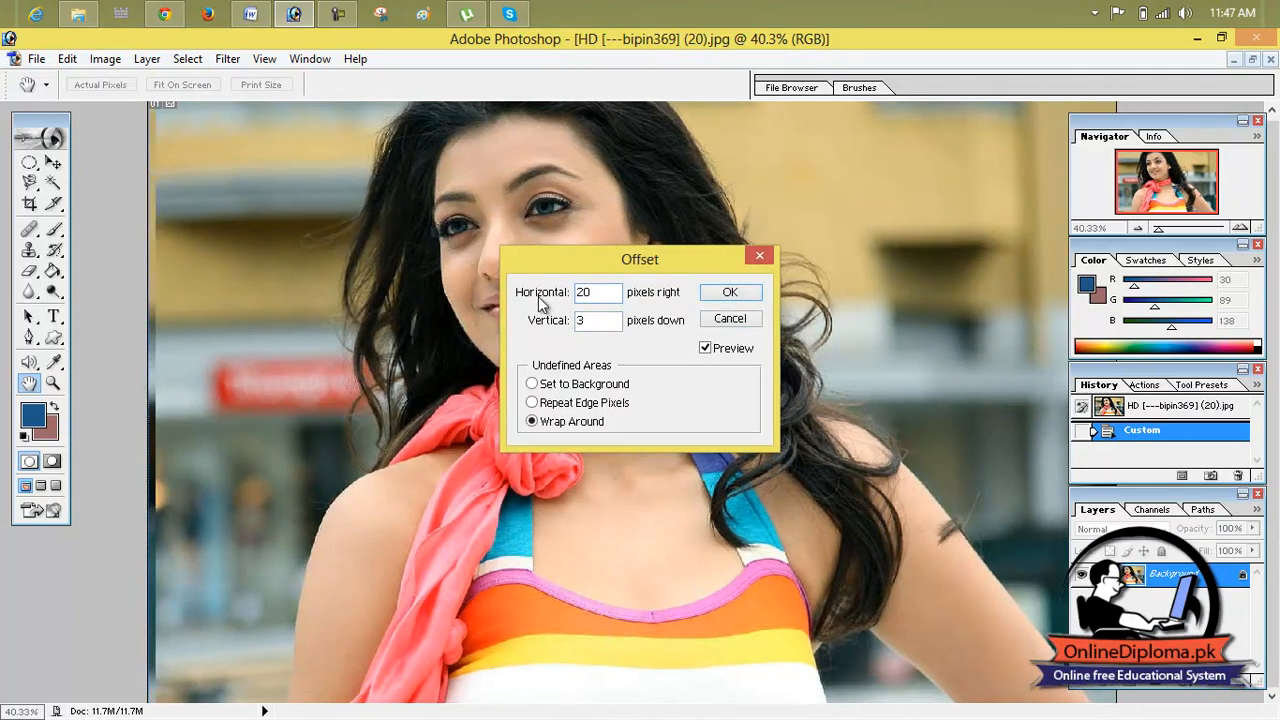
pyautogui.doubleClick(597, 292)
pyautogui.write('50')
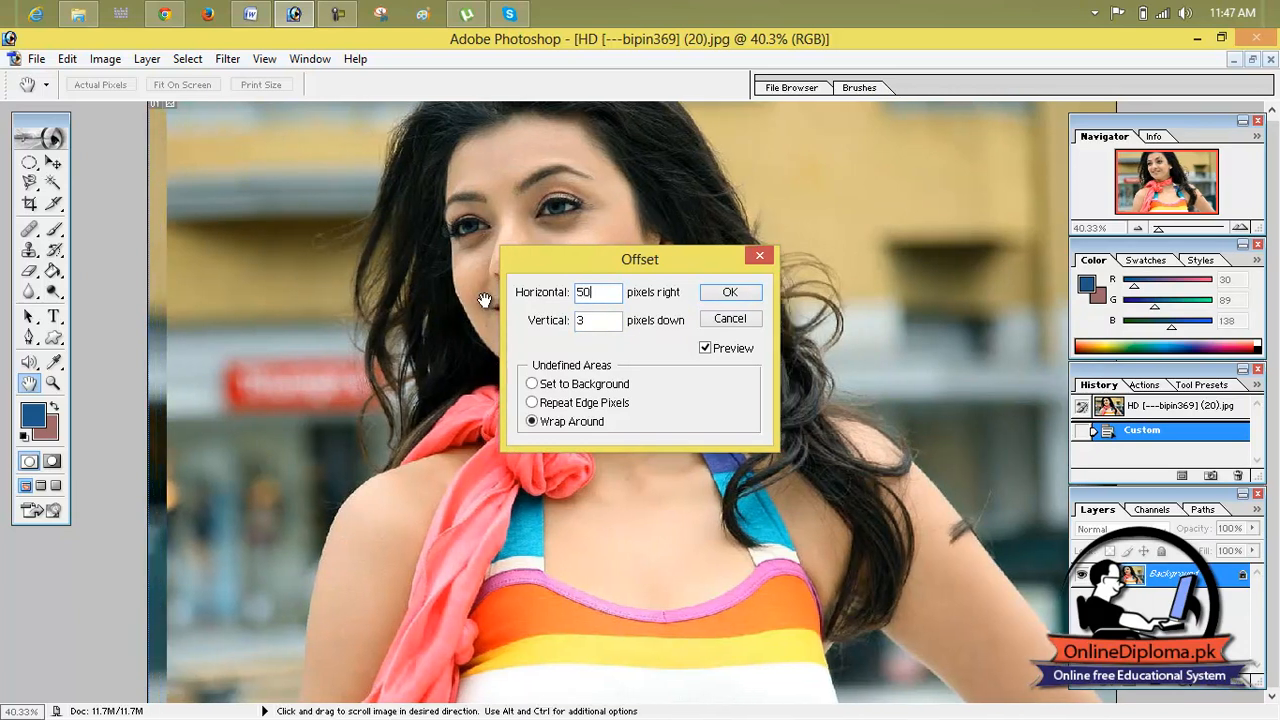
pyautogui.click(760, 256)
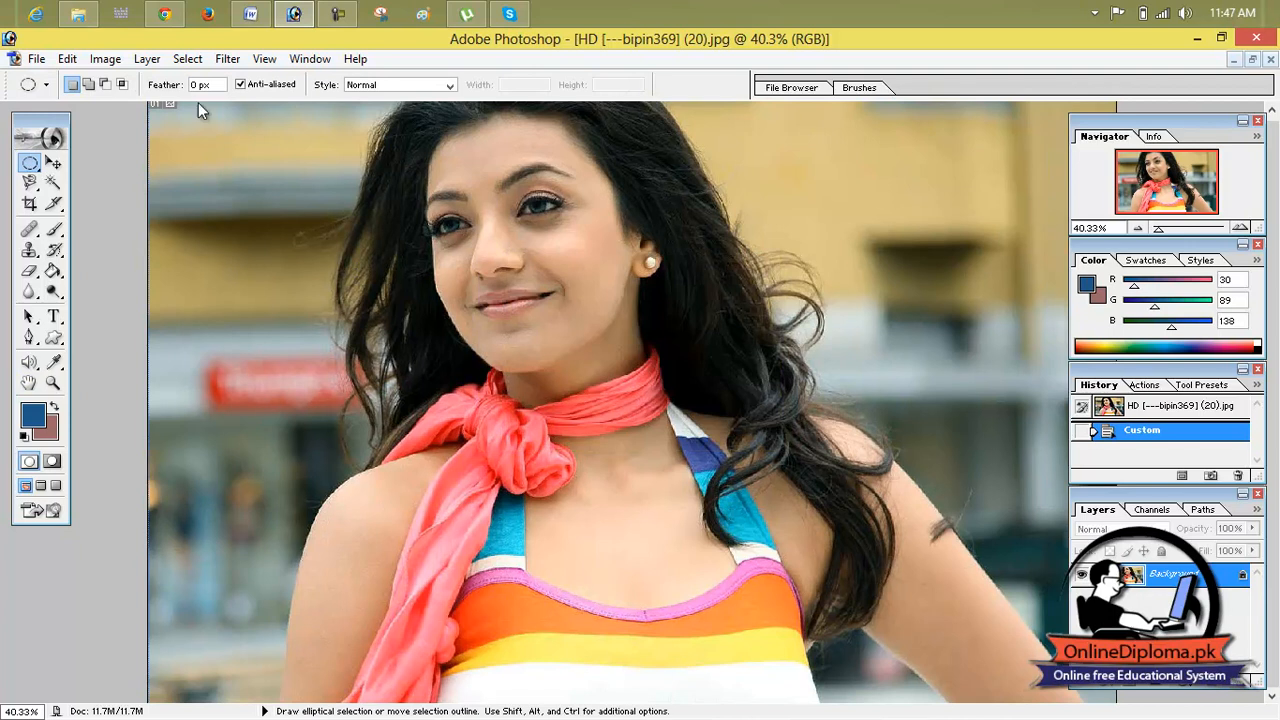
# Step: Reapply the last used Custom filter to the photo, and revert to the opened image state
pyautogui.click(226, 59)
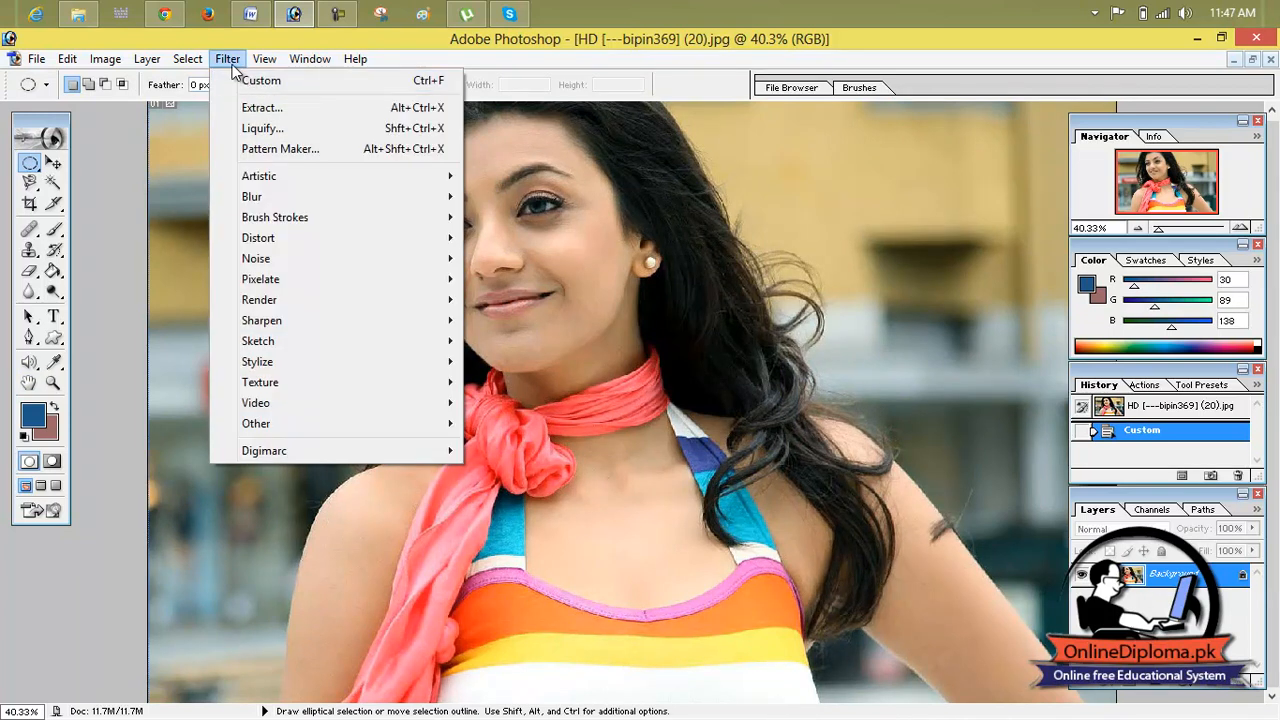
pyautogui.click(263, 82)
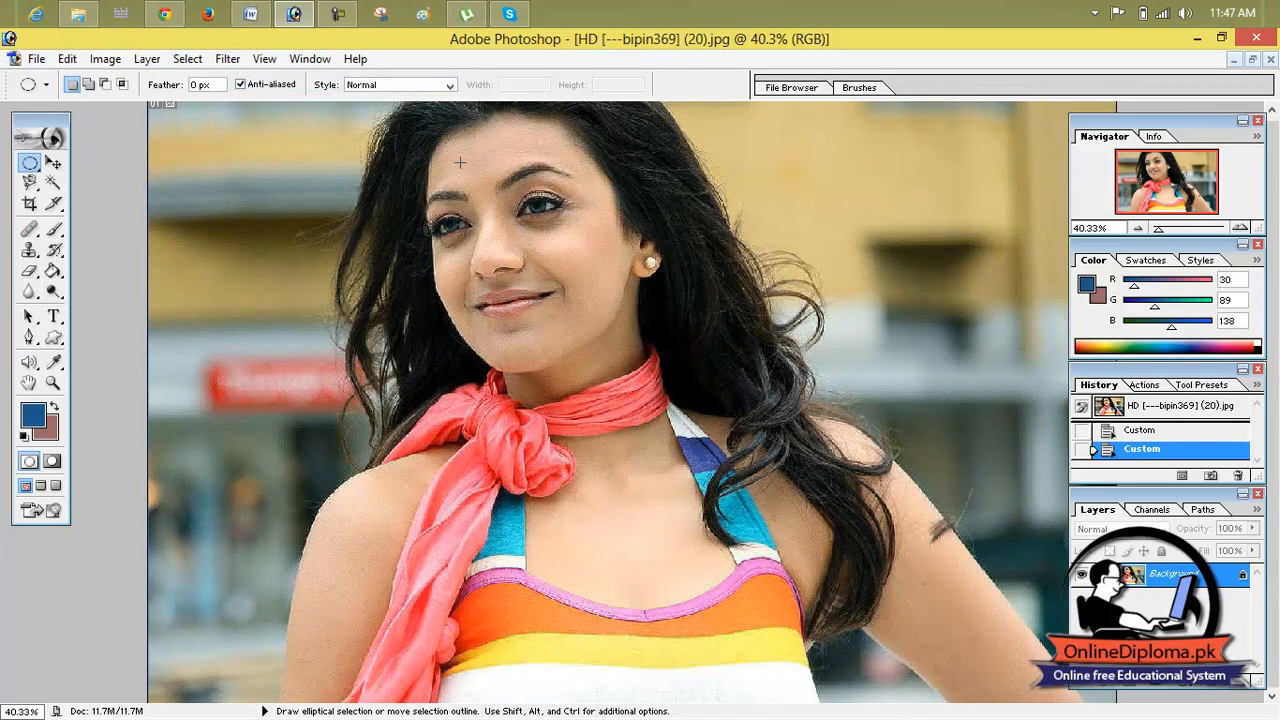
pyautogui.click(1120, 406)
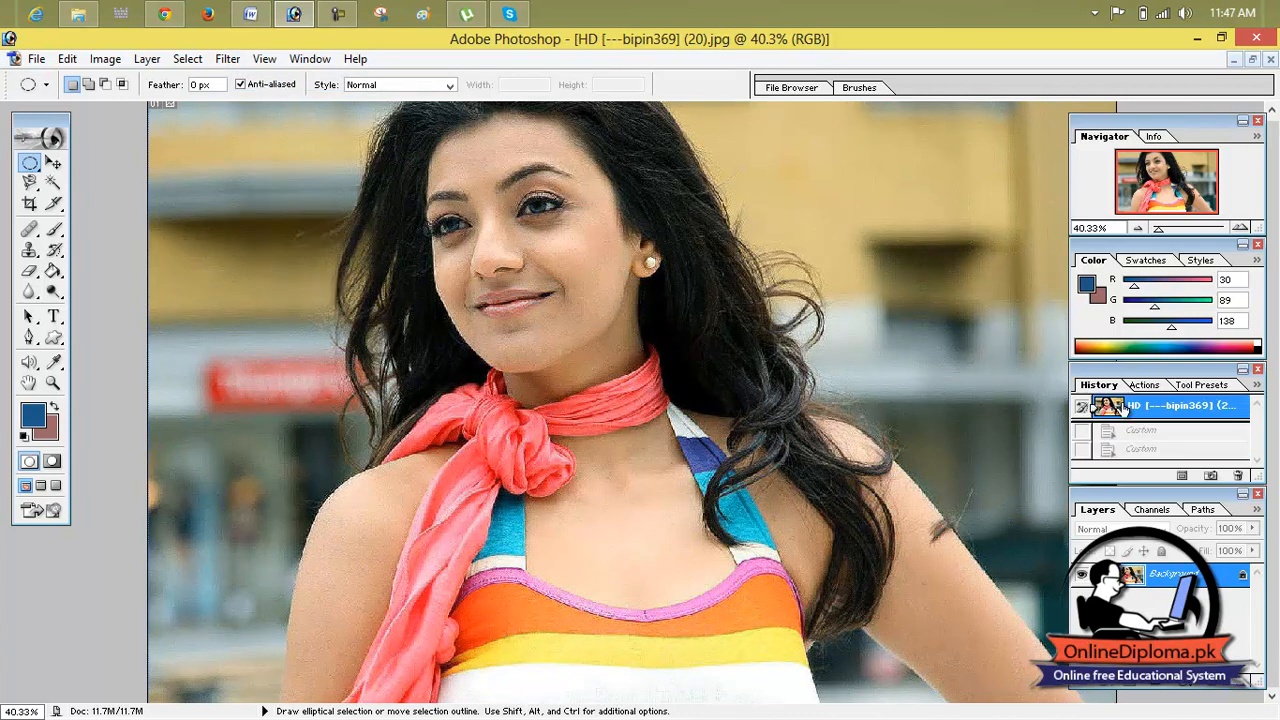
# Step: Check the photo for an embedded Digimarc watermark, and dismiss the resulting message
pyautogui.click(225, 60)
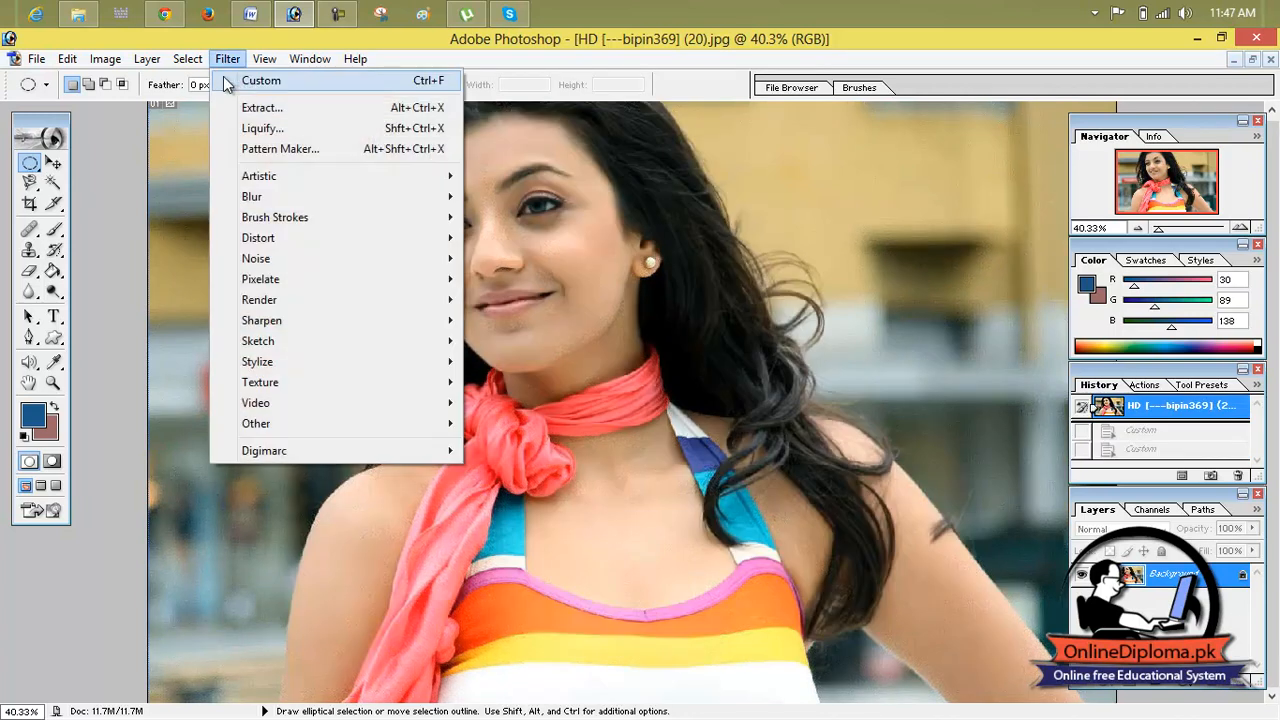
pyautogui.moveTo(383, 451)
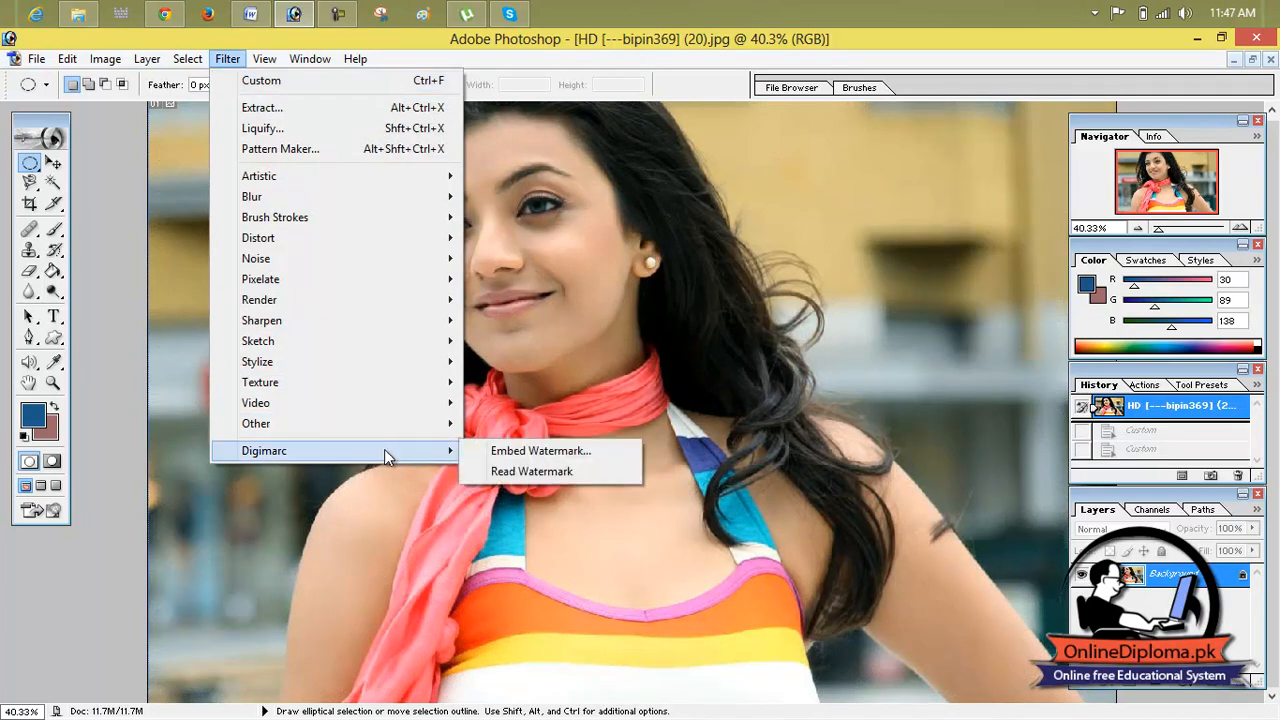
pyautogui.click(514, 475)
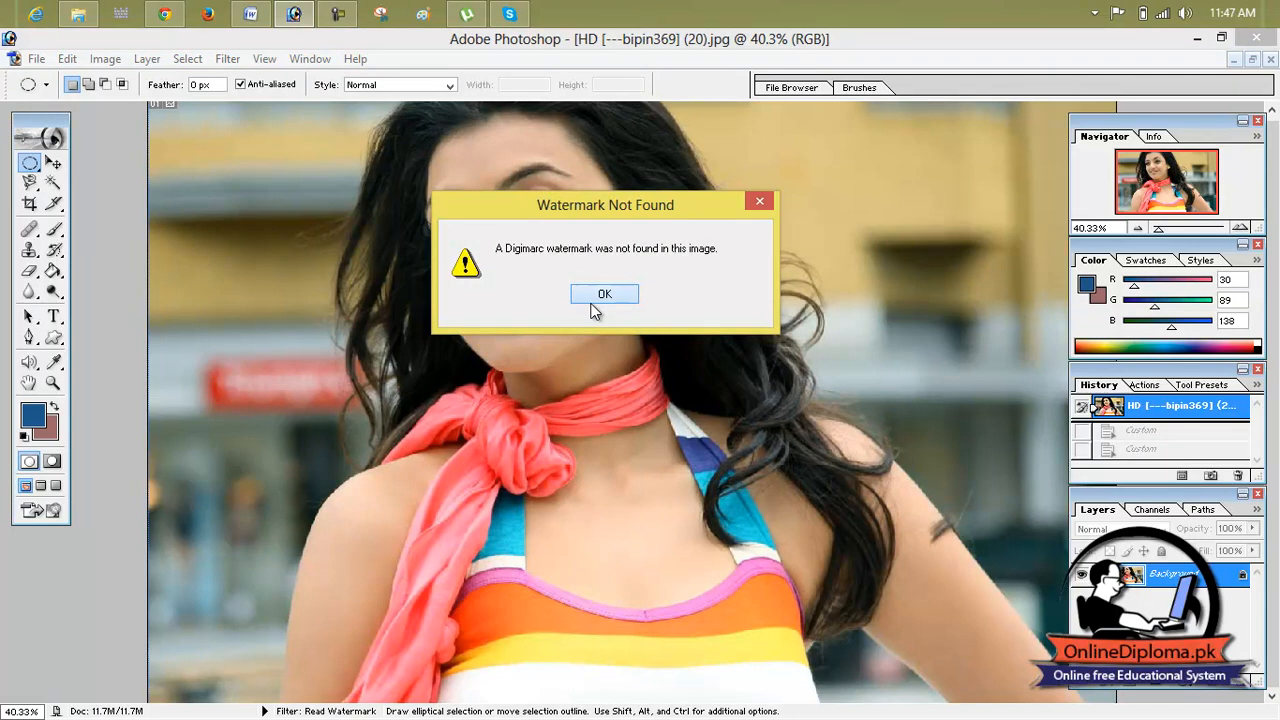
pyautogui.click(593, 296)
pyautogui.click(592, 296)
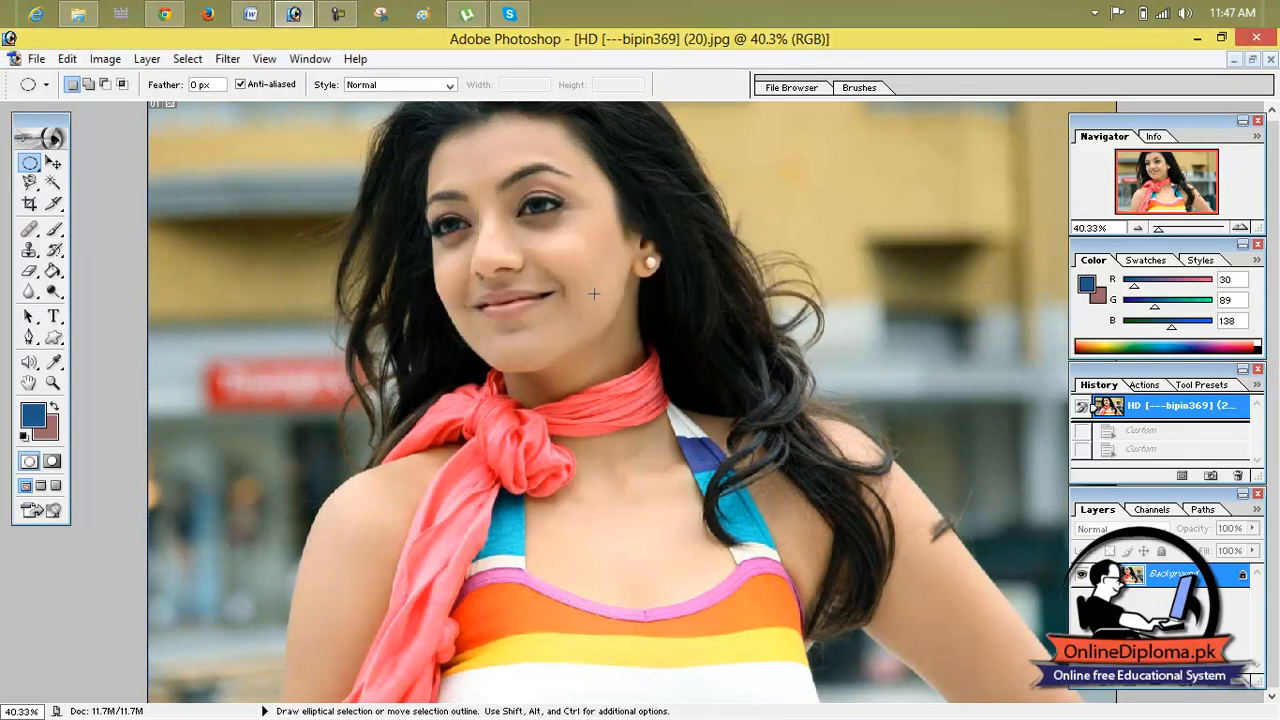
# Step: Open the Digimarc Embed Watermark settings, close the browser window that opened, and place the dialog clear of the face in the photo
pyautogui.click(229, 63)
pyautogui.moveTo(366, 452)
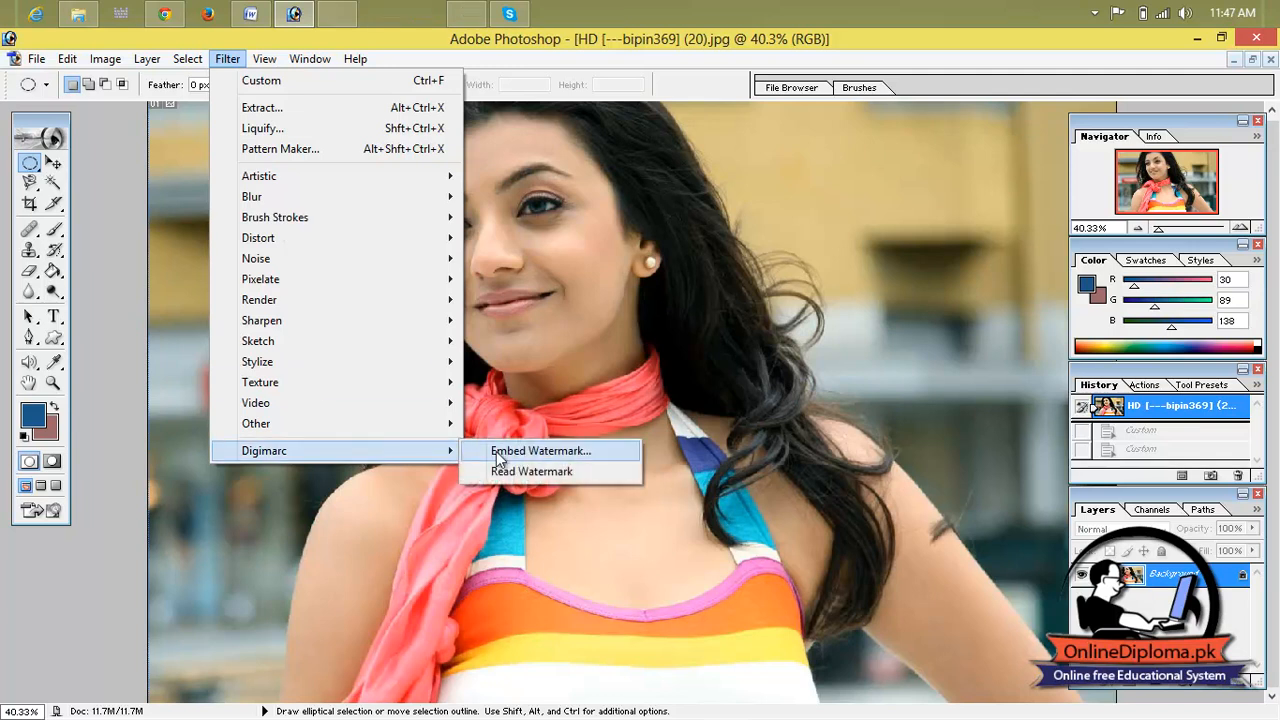
pyautogui.click(526, 455)
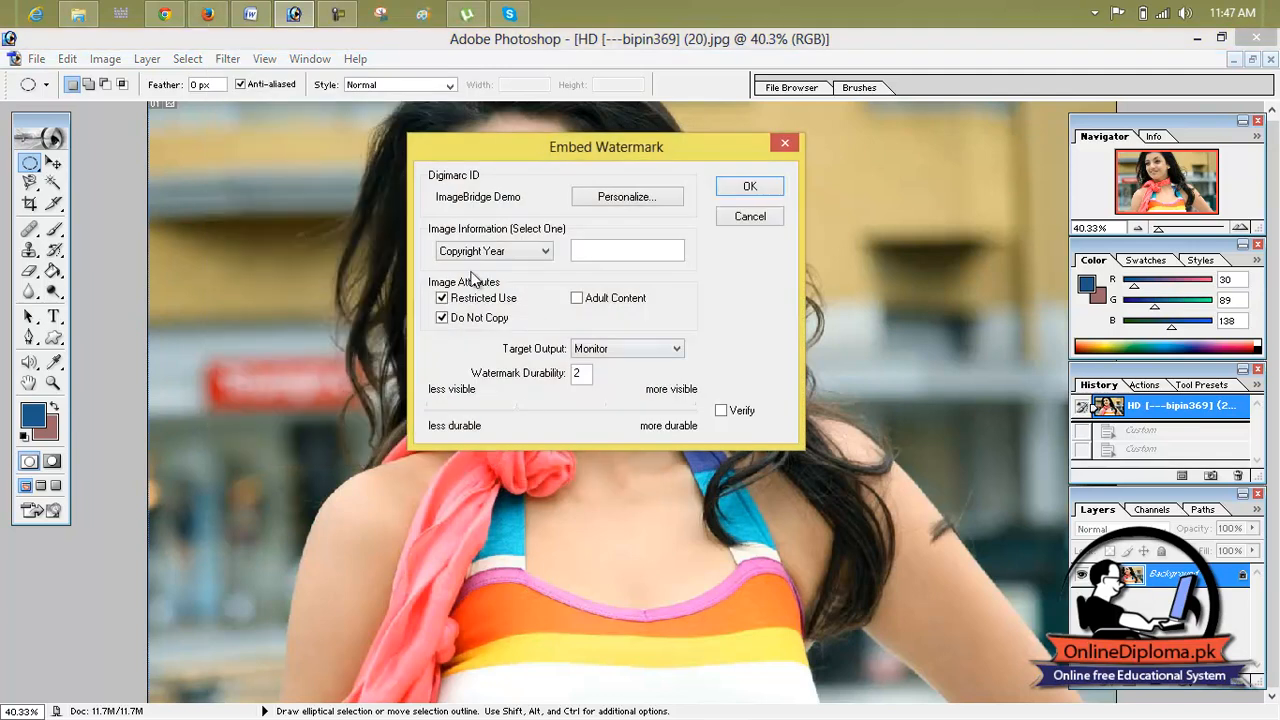
pyautogui.click(1256, 40)
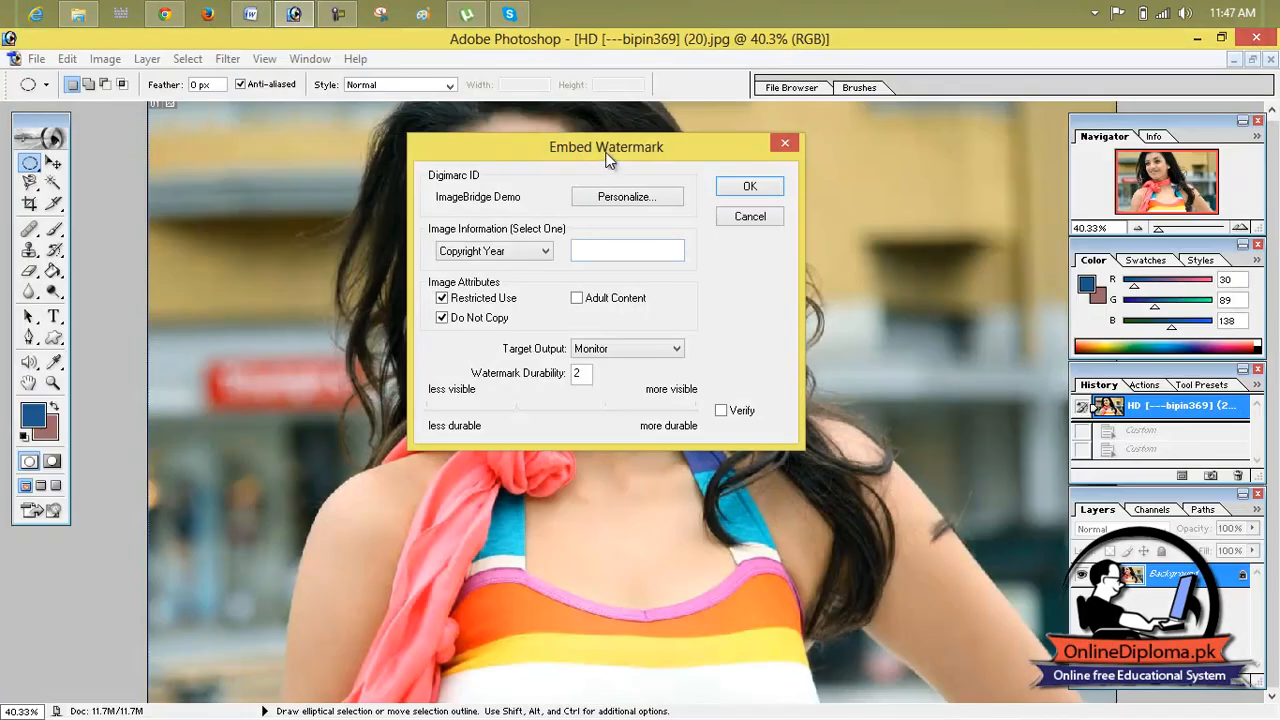
pyautogui.moveTo(606, 151); pyautogui.dragTo(1127, 145)
pyautogui.moveTo(984, 134); pyautogui.dragTo(727, 81)
# Step: Try the letters t and a as the watermark's copyright year, dismiss the format errors, and enter 20 instead
pyautogui.click(871, 193)
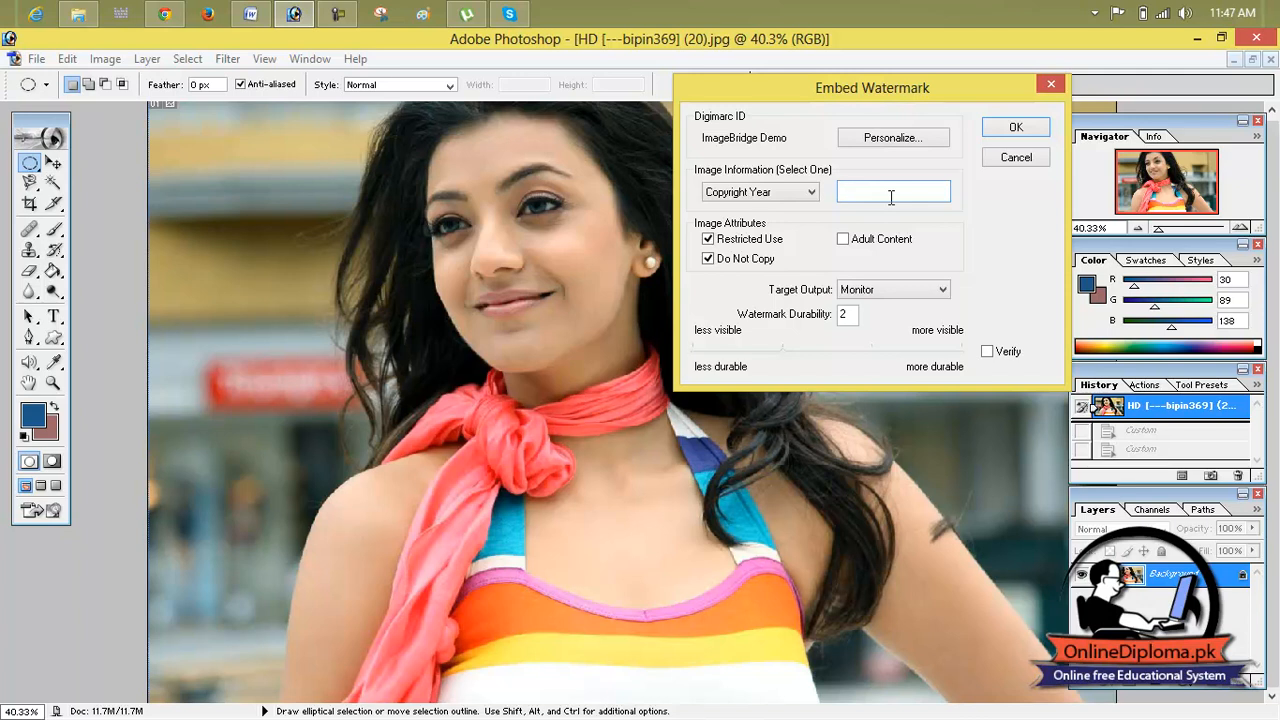
pyautogui.write('t')
pyautogui.press('Return')
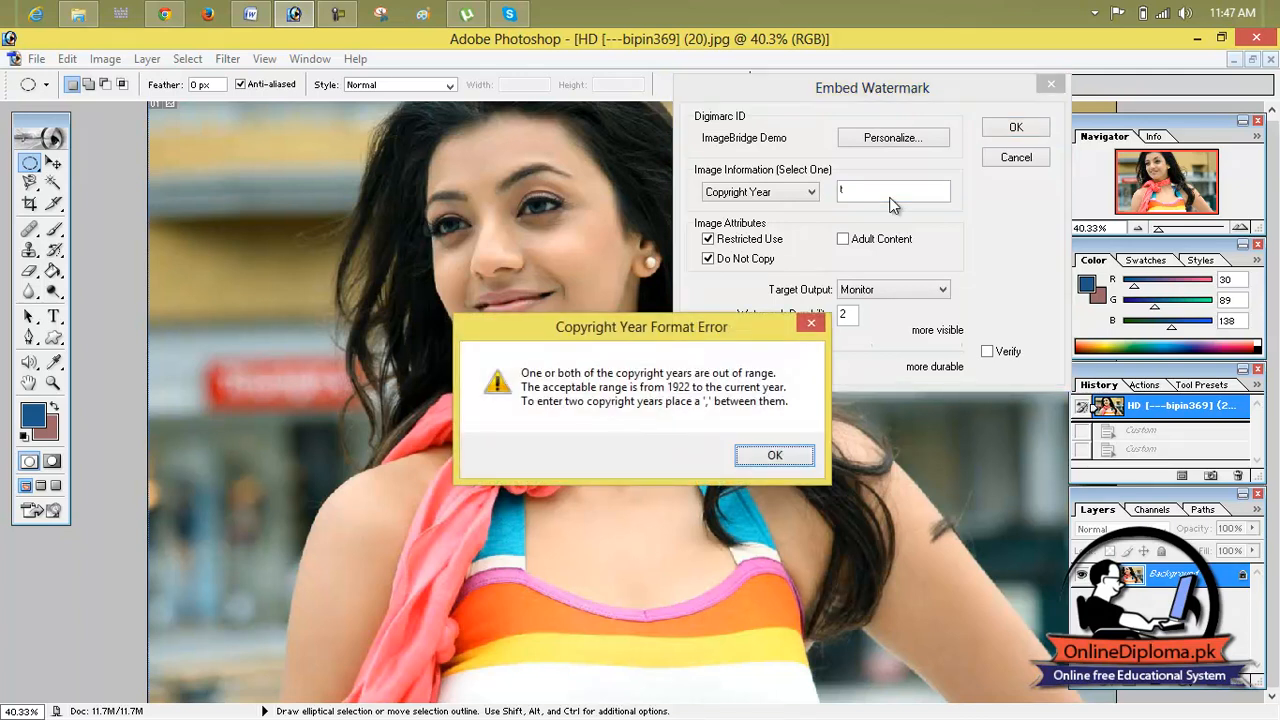
pyautogui.click(811, 322)
pyautogui.write('a')
pyautogui.press('Return')
pyautogui.click(812, 326)
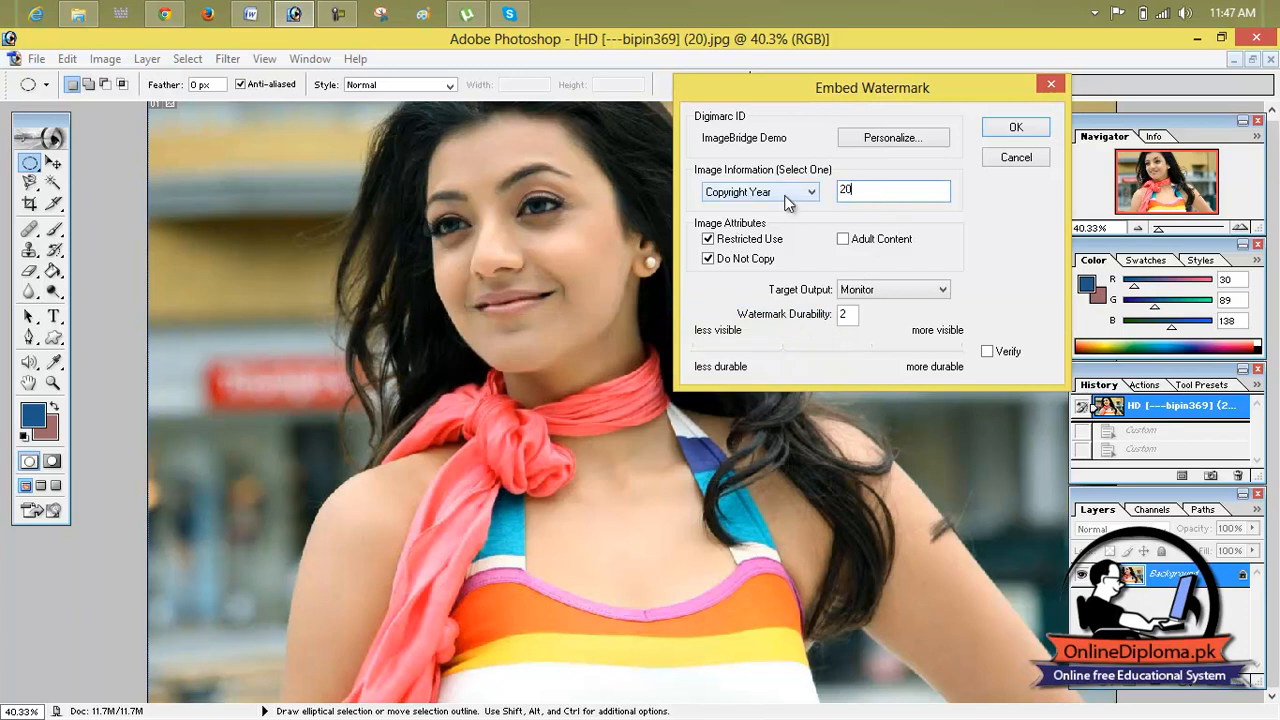
# Step: Switch the watermark's target output to Print and back to Monitor, and try to embed the watermark, dismissing the messages
pyautogui.click(889, 289)
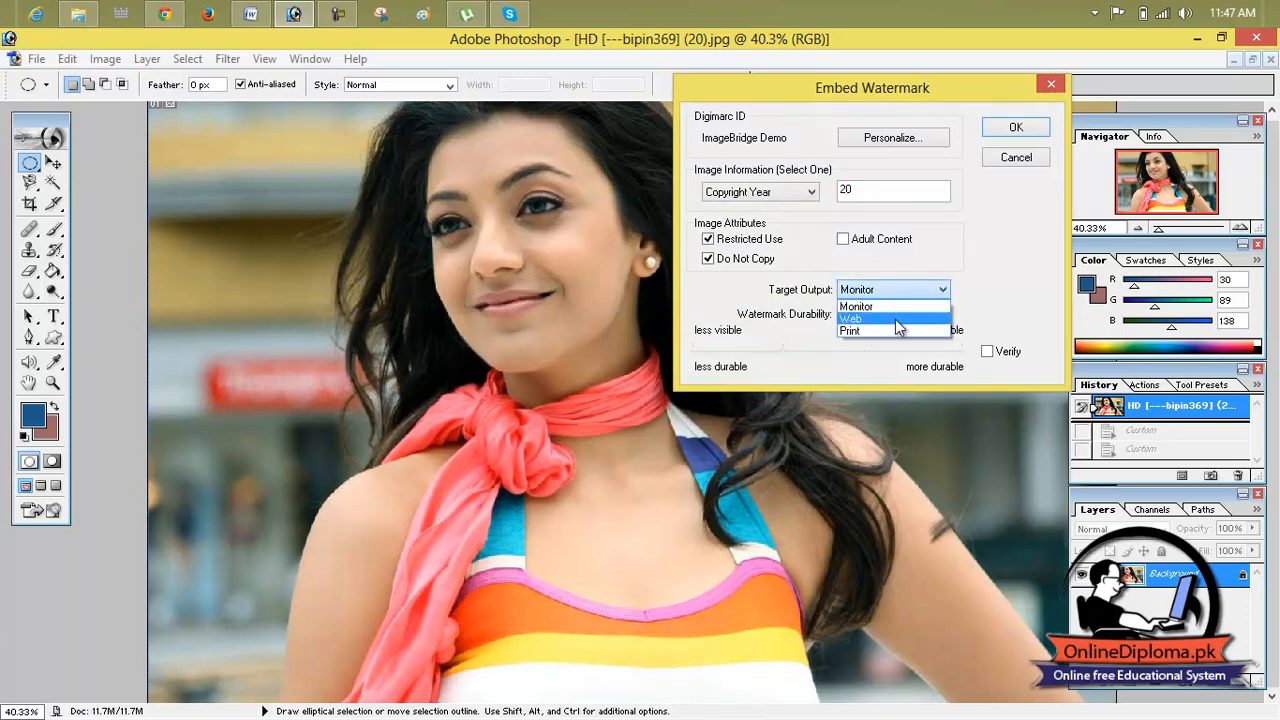
pyautogui.click(895, 326)
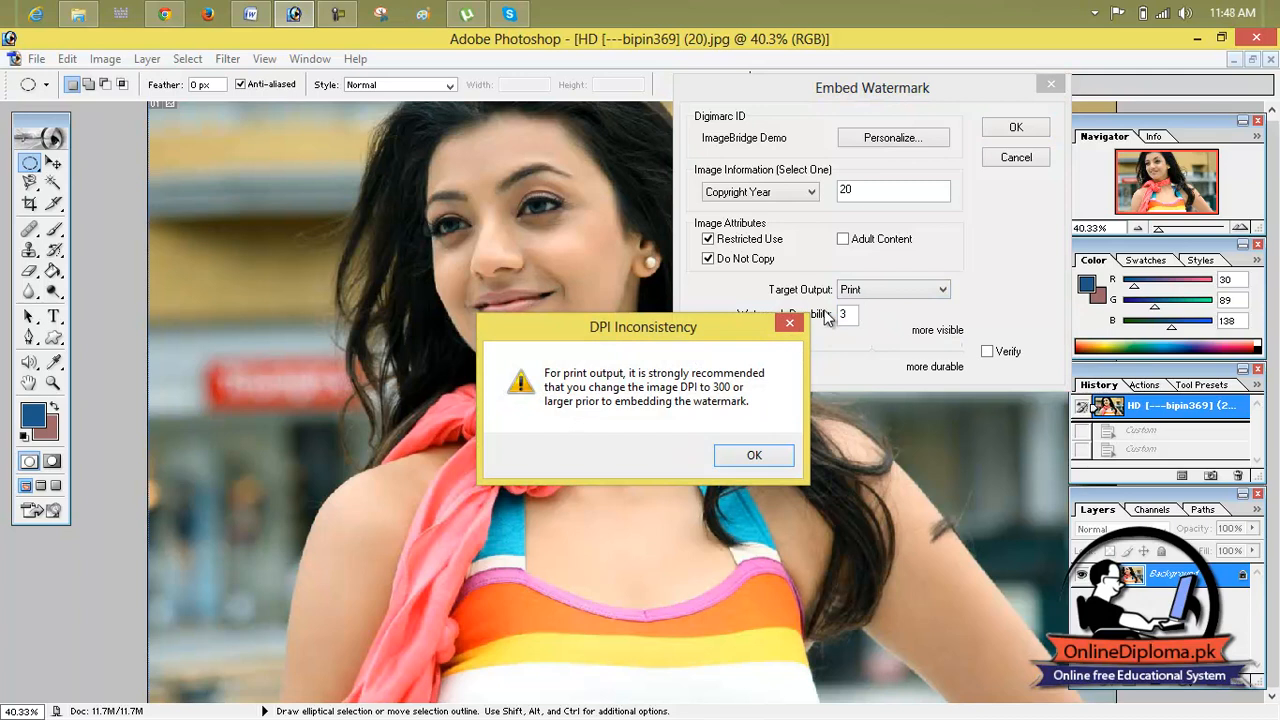
pyautogui.click(795, 324)
pyautogui.click(855, 290)
pyautogui.click(866, 305)
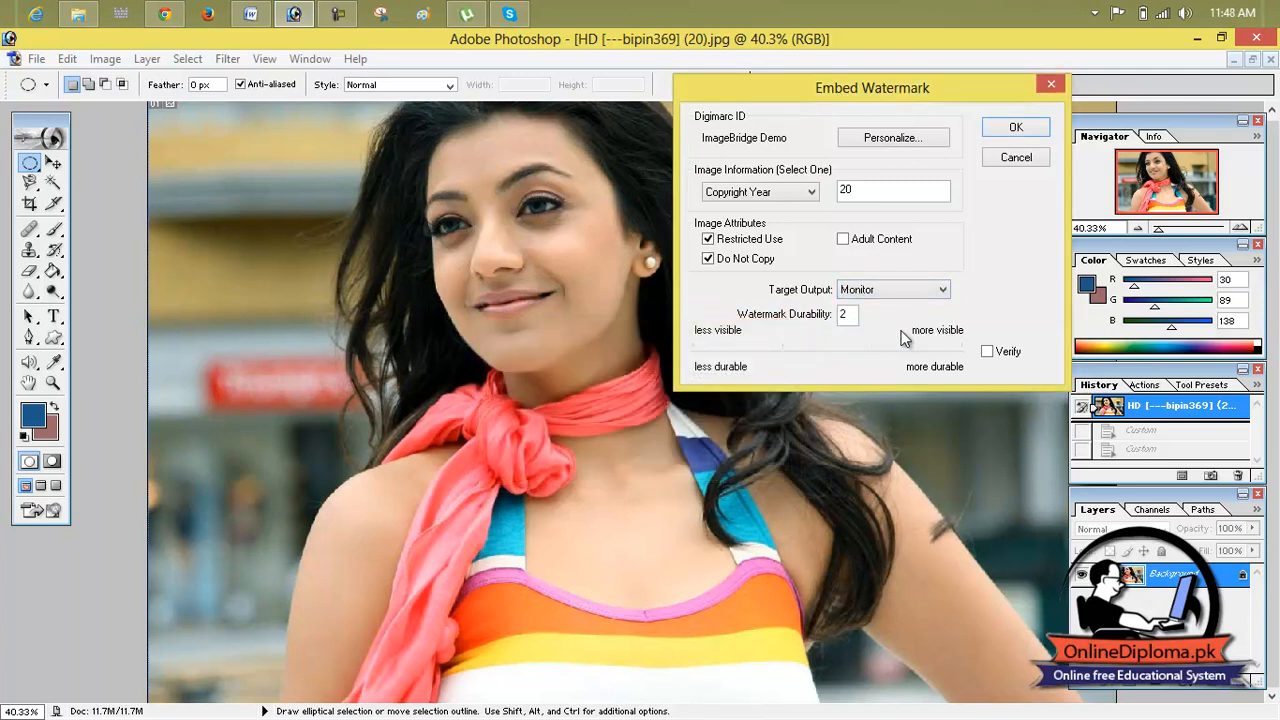
pyautogui.click(1020, 130)
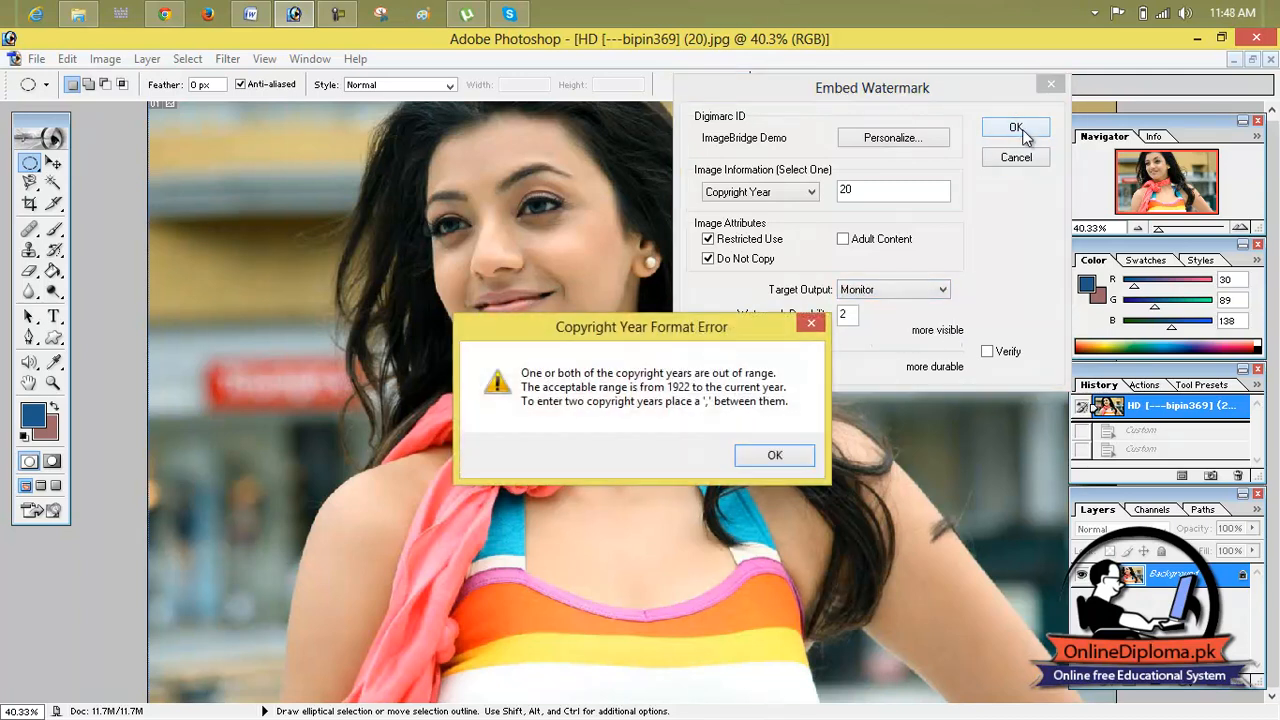
pyautogui.click(760, 455)
# Step: View the Digimarc ID personalization form, close it empty, and discard the watermark settings without embedding
pyautogui.click(882, 140)
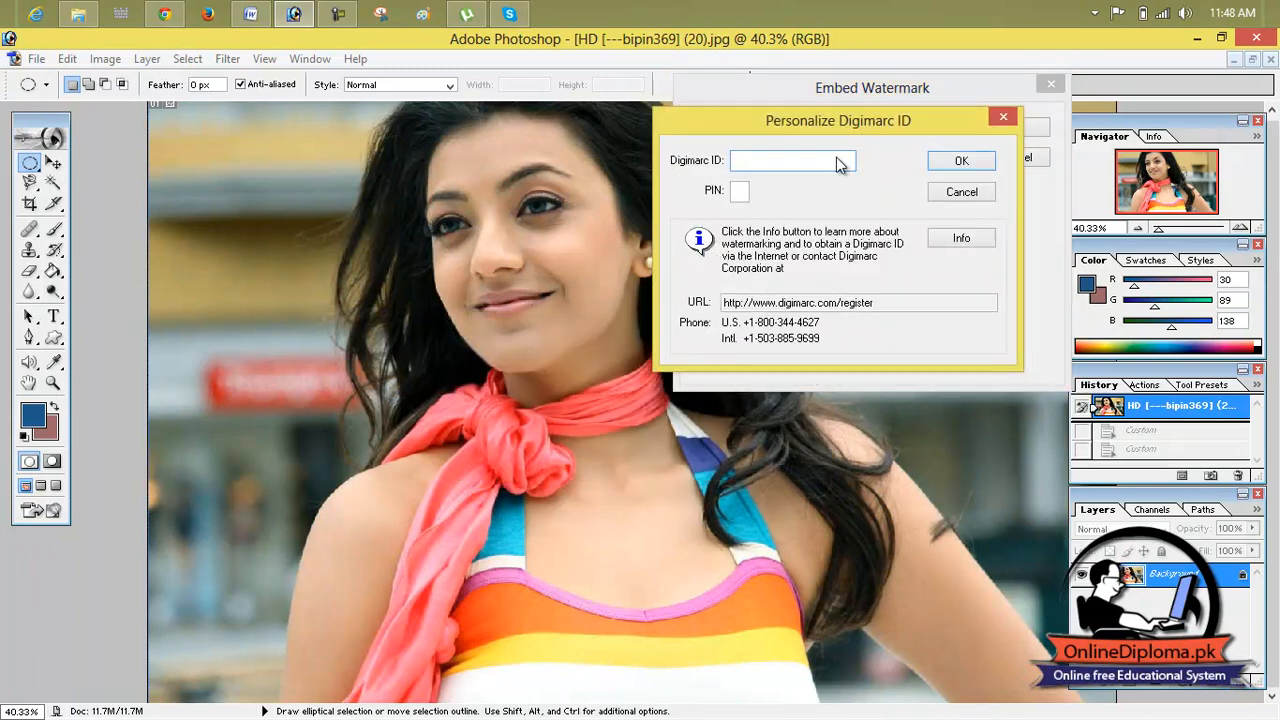
pyautogui.click(1003, 116)
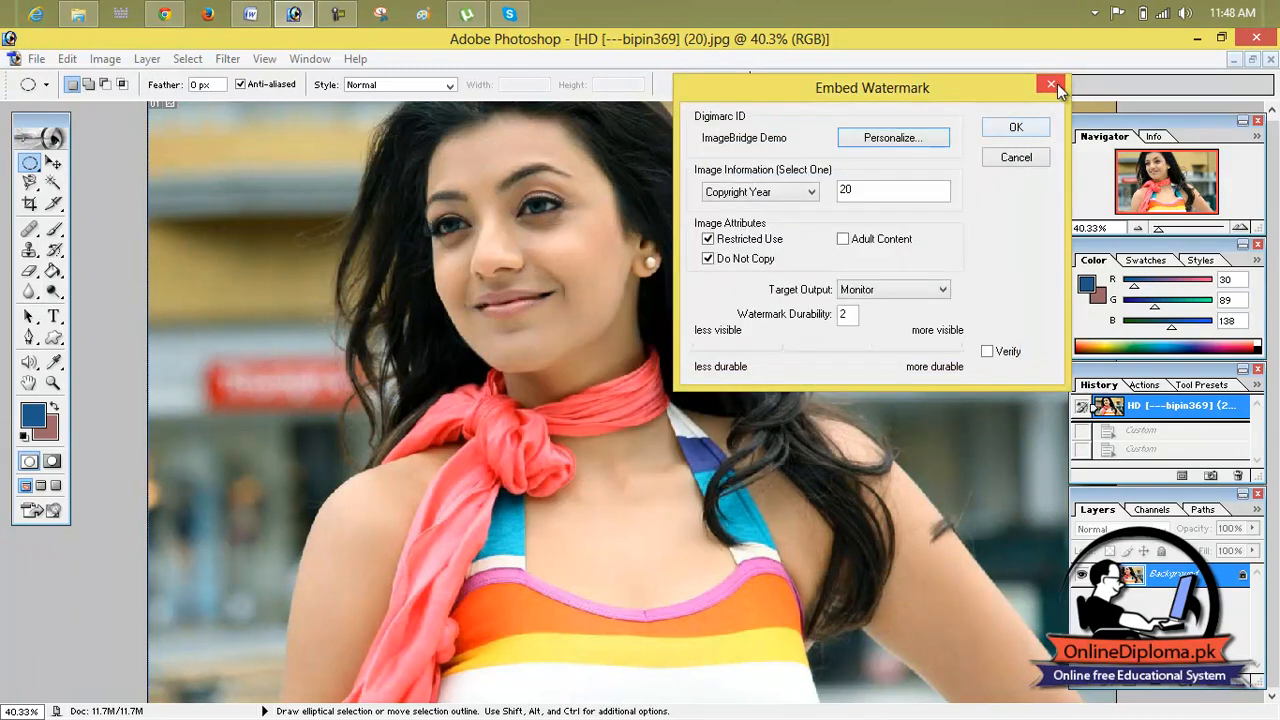
pyautogui.click(1052, 87)
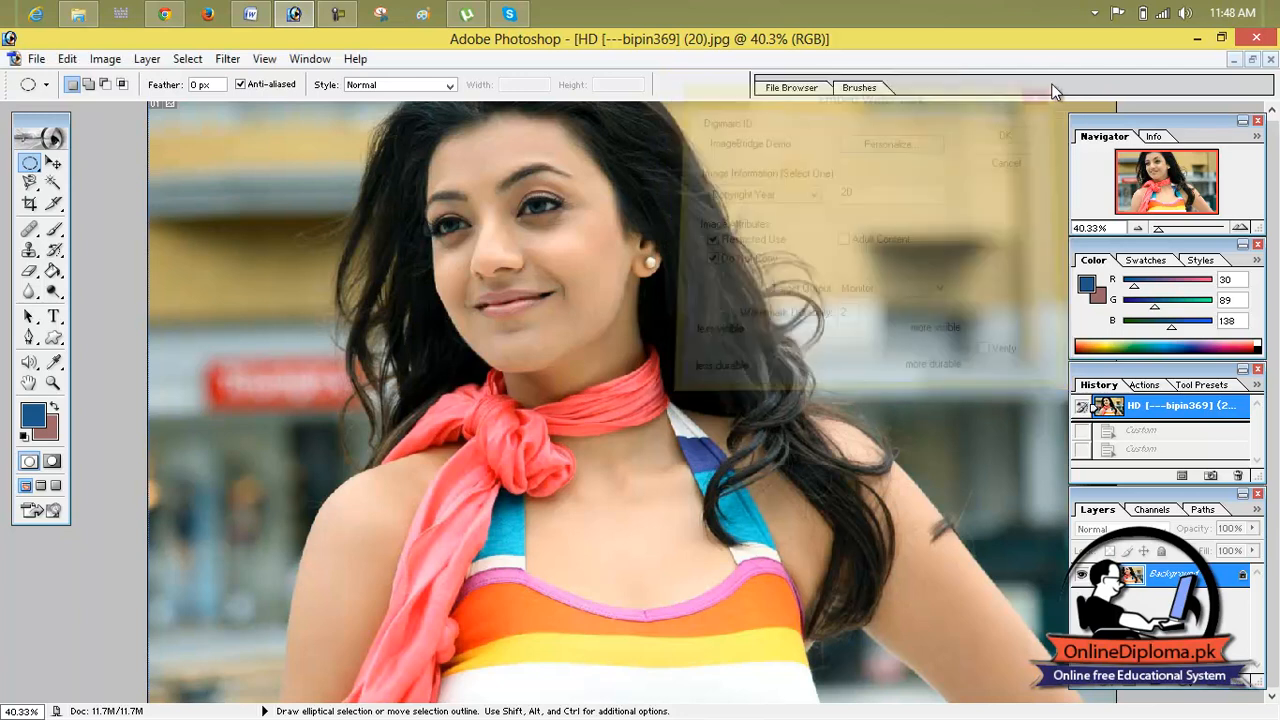
pyautogui.click(236, 64)
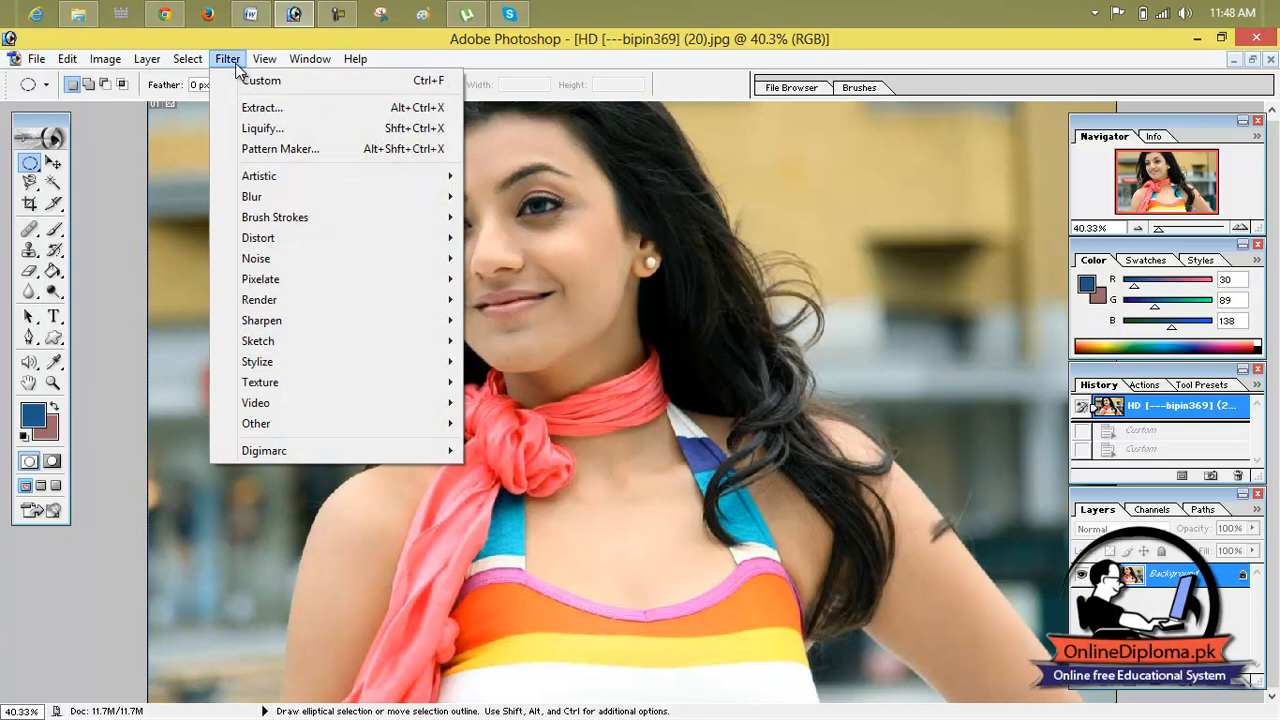